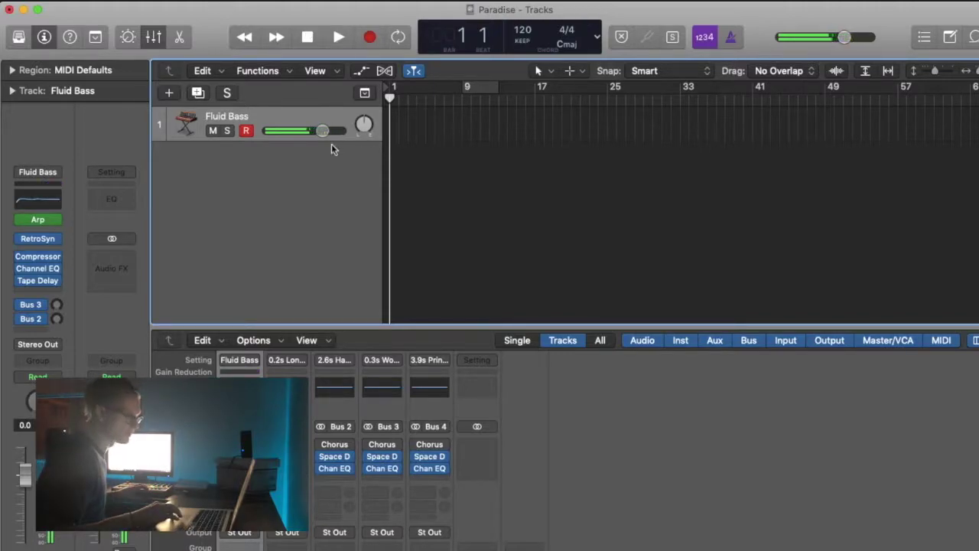
Step: Lower the Fluid Bass track's volume to -12.0 dB and record a MIDI part on it up to bar 9
{"action": "left_click_drag", "start_coordinate": [322, 131], "coordinate": [315, 131]}
{"action": "left_click_drag", "start_coordinate": [254, 135], "coordinate": [256, 136]}
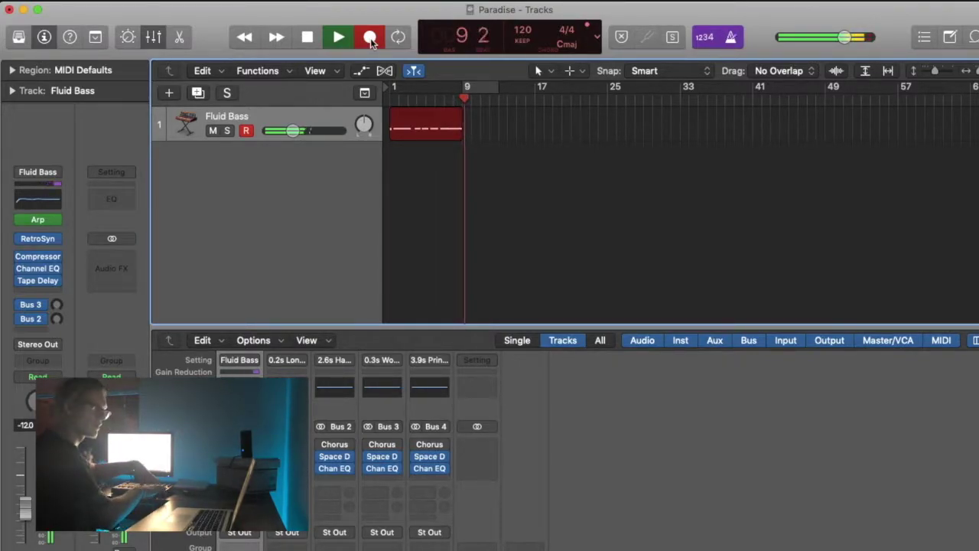
{"action": "key", "text": "space"}
{"action": "key", "text": "super+k"}
{"action": "key", "text": "super+k"}
{"action": "key", "text": "x"}
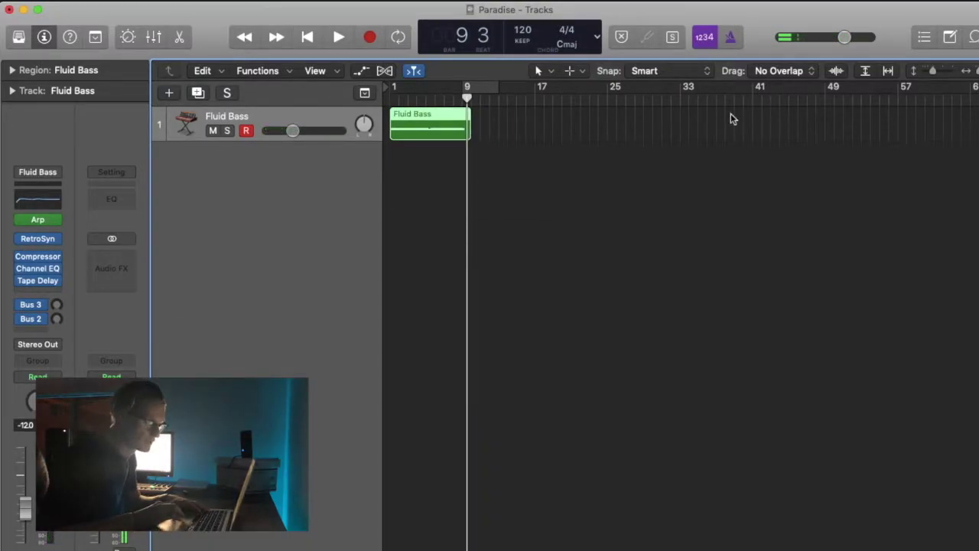
Step: Trim the Fluid Bass region to end at bar 9 and loop playback from bar 1 to bar 9
{"action": "left_click_drag", "start_coordinate": [976, 72], "coordinate": [978, 72]}
{"action": "scroll", "coordinate": [655, 234], "scroll_direction": "left", "scroll_amount": 5}
{"action": "left_click_drag", "start_coordinate": [707, 140], "coordinate": [674, 140]}
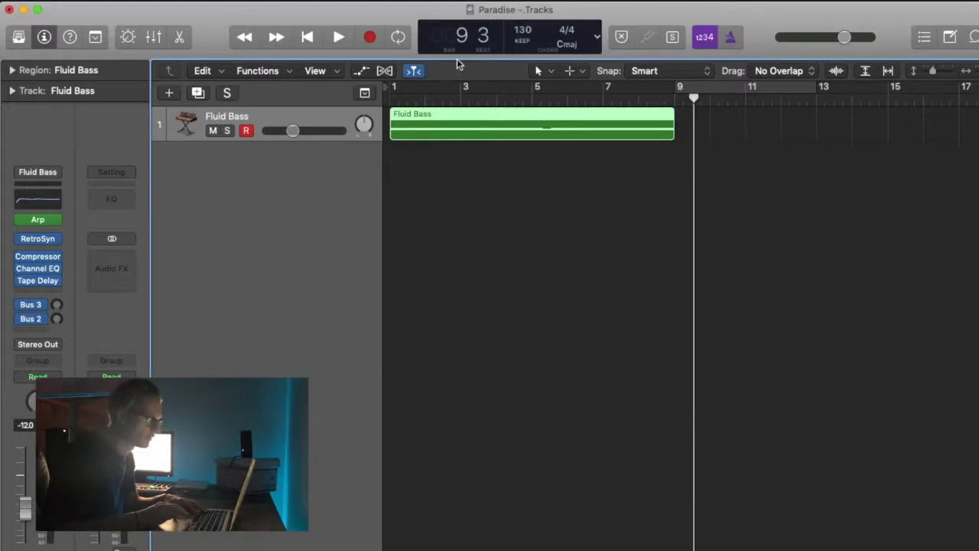
{"action": "left_click_drag", "start_coordinate": [395, 90], "coordinate": [651, 134]}
{"action": "key", "text": "space"}
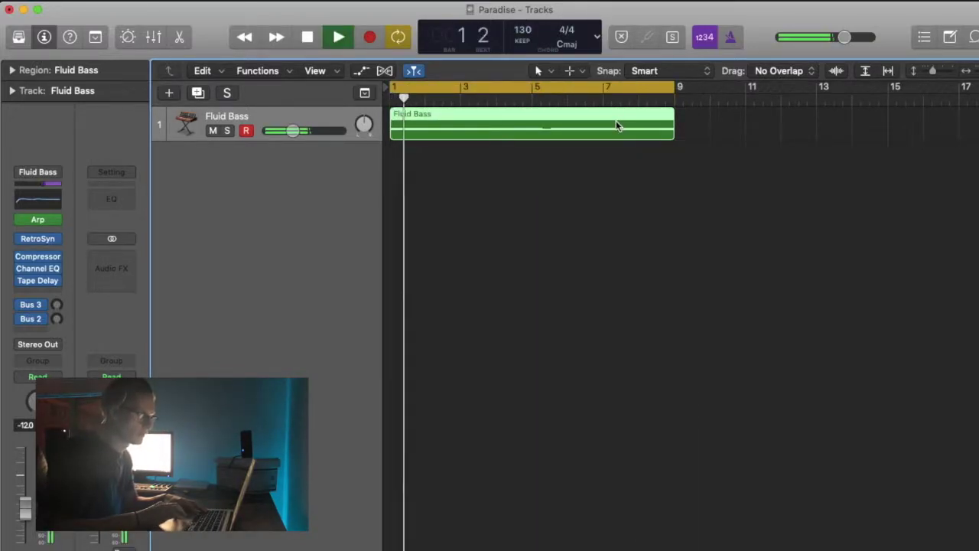
Step: Open the Fluid Bass region in the Piano Roll and enlarge the editor to show all its notes
{"action": "key", "text": "p"}
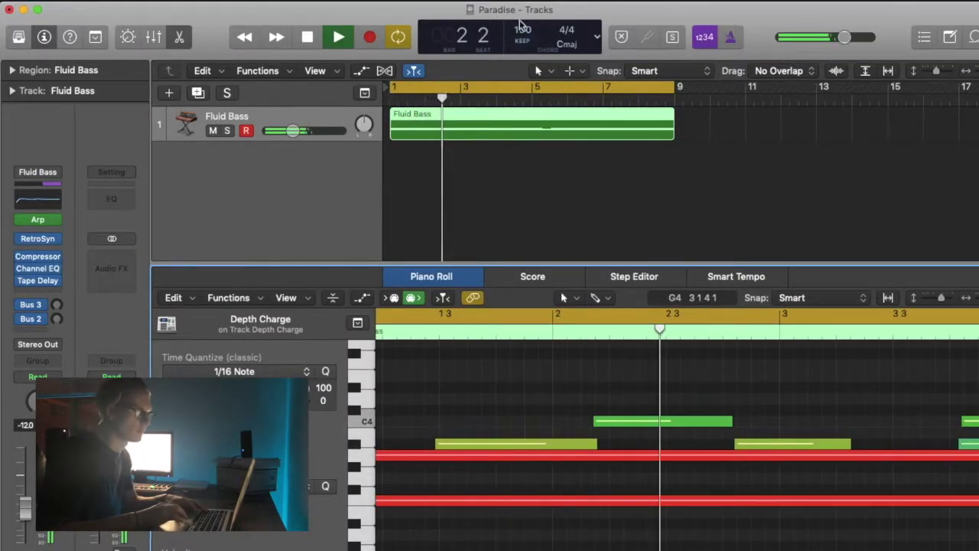
{"action": "key", "text": "space"}
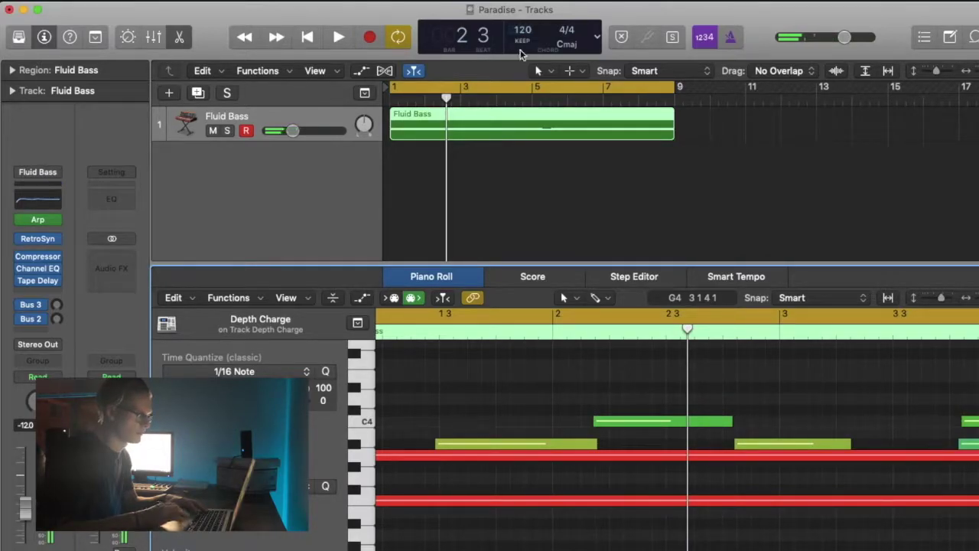
{"action": "left_click_drag", "start_coordinate": [831, 262], "coordinate": [820, 116]}
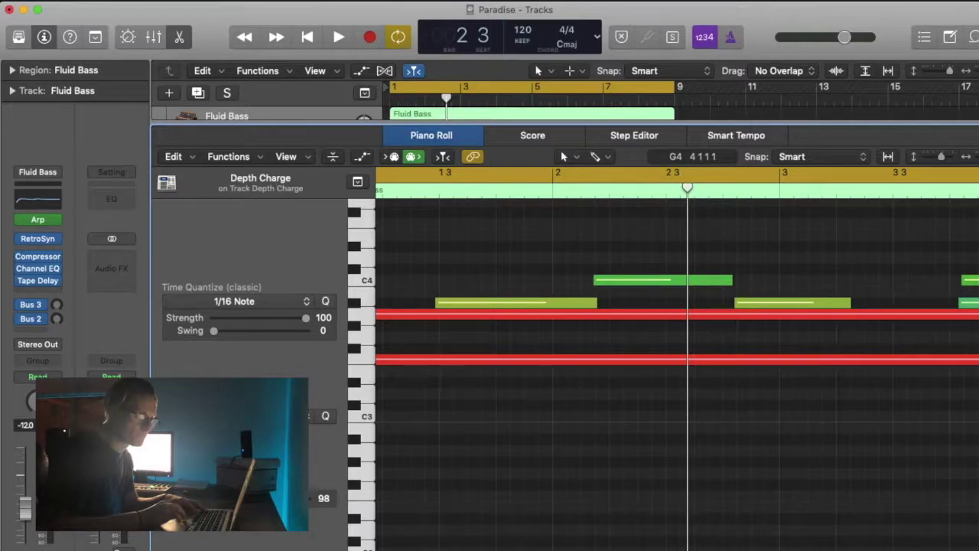
{"action": "key", "text": "super+Left"}
{"action": "key", "text": "super+Left"}
{"action": "key", "text": "super+Left"}
{"action": "key", "text": "super+Left"}
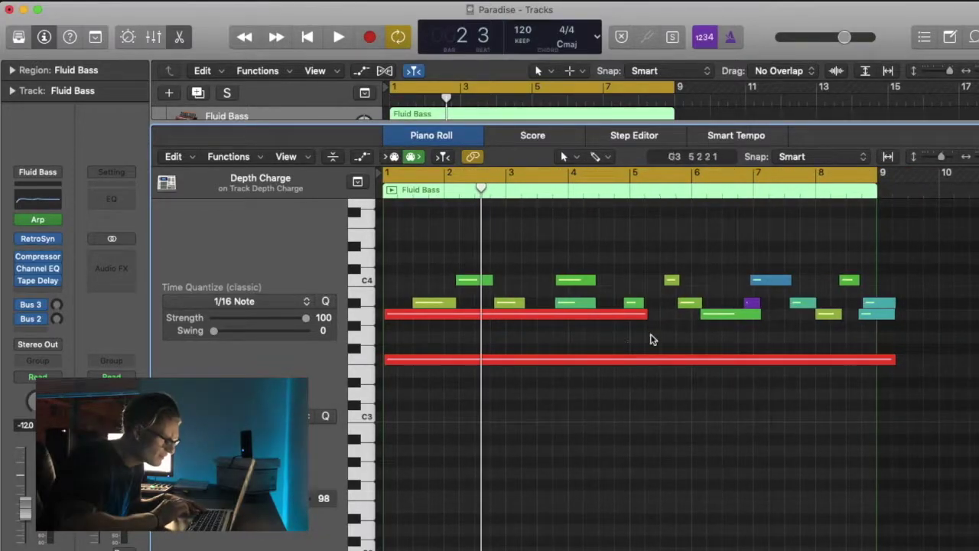
Step: Shorten the long A3 note to end at bar 5 and the long E3 note to end at bar 9
{"action": "left_click_drag", "start_coordinate": [644, 316], "coordinate": [628, 315]}
{"action": "left_click", "coordinate": [570, 359]}
{"action": "left_click", "coordinate": [716, 388]}
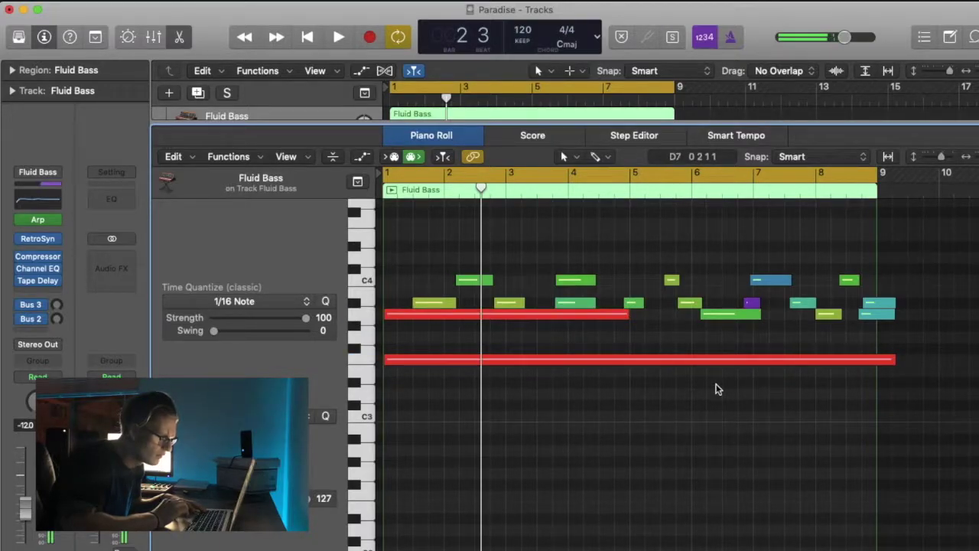
{"action": "left_click_drag", "start_coordinate": [894, 363], "coordinate": [876, 361]}
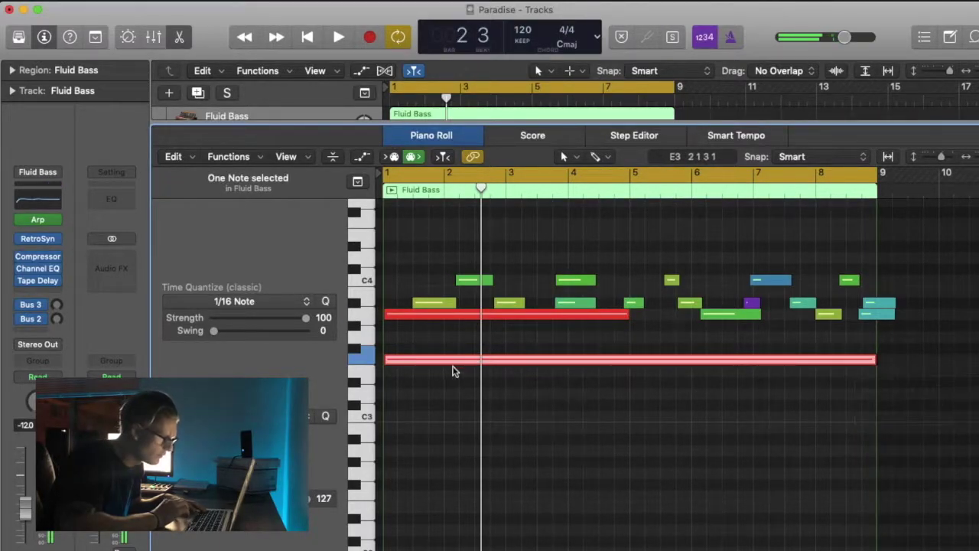
{"action": "left_click", "coordinate": [497, 341]}
{"action": "key", "text": "space"}
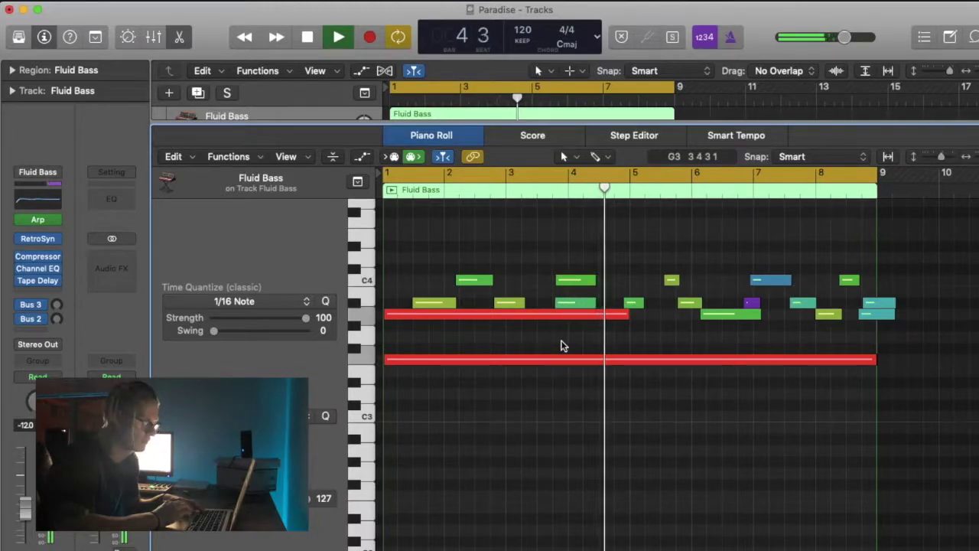
{"action": "key", "text": "space"}
Step: Shorten the long E3 note to end at bar 5 and delete the short notes from about bar 5 onward
{"action": "left_click", "coordinate": [627, 314]}
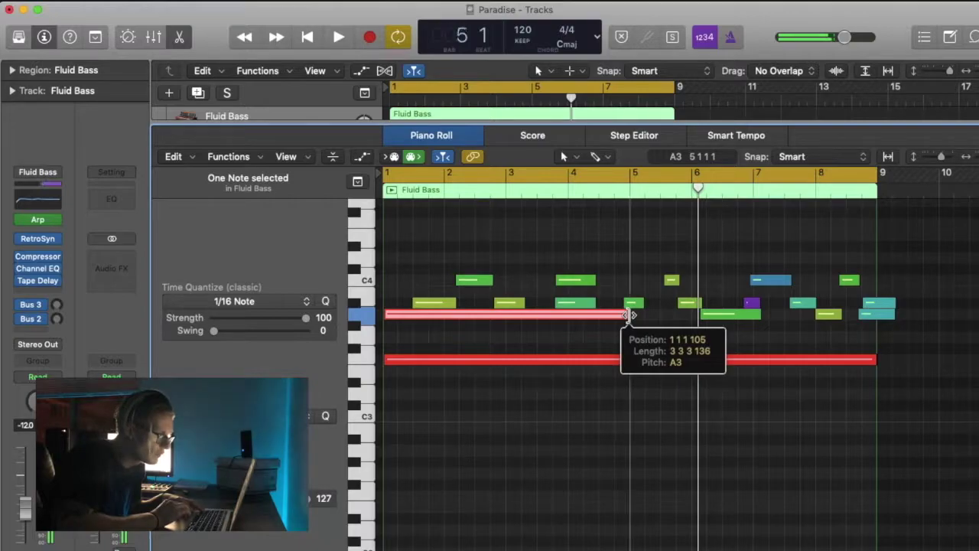
{"action": "left_click_drag", "start_coordinate": [876, 362], "coordinate": [628, 385]}
{"action": "left_click", "coordinate": [630, 305]}
{"action": "left_click_drag", "start_coordinate": [662, 252], "coordinate": [858, 352]}
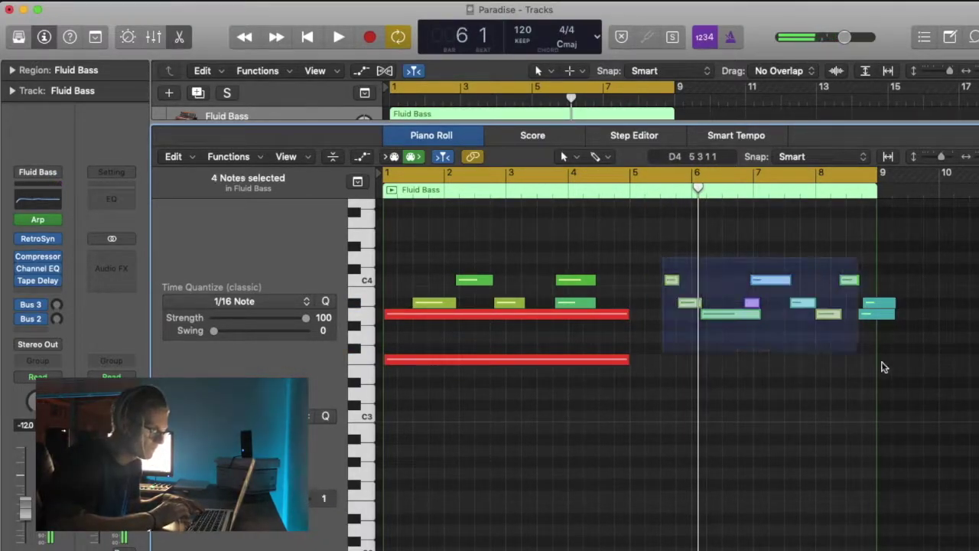
{"action": "key", "text": "Delete"}
Step: Duplicate all the notes of bars 1 to 4 at bar 5 and play the loop
{"action": "left_click_drag", "start_coordinate": [411, 260], "coordinate": [671, 408]}
{"action": "left_click_drag", "start_coordinate": [421, 315], "coordinate": [673, 316]}
{"action": "key", "text": "space"}
{"action": "left_click", "coordinate": [651, 258]}
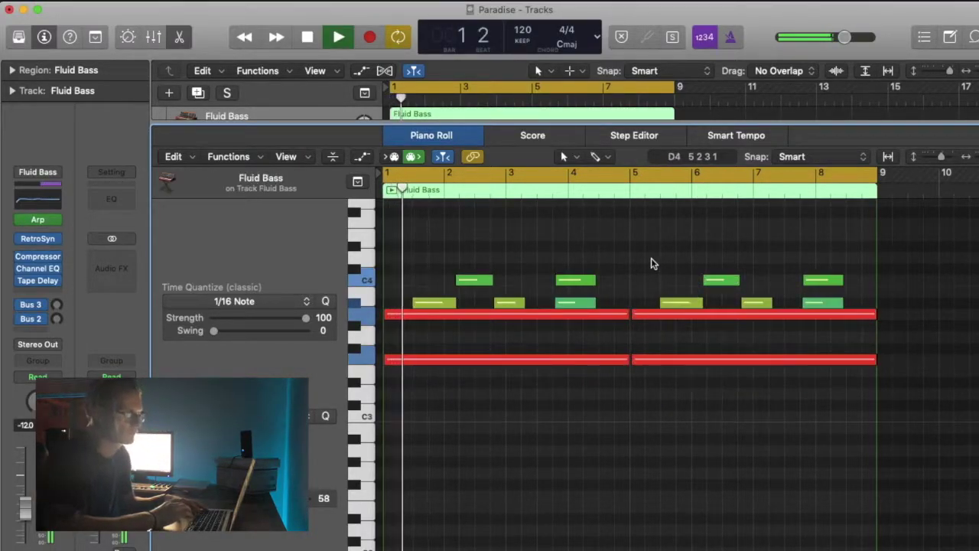
{"action": "key", "text": "space"}
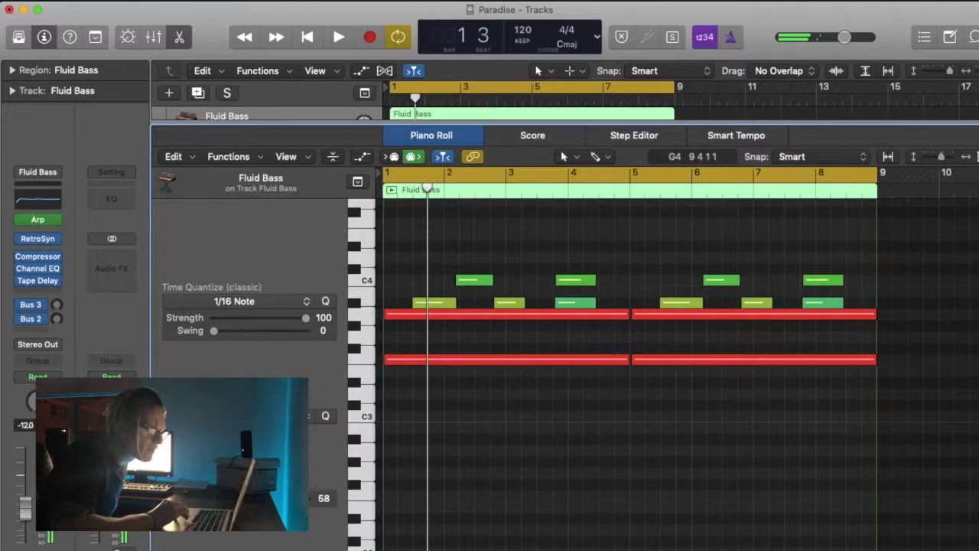
Step: Try to shift the start of the second long A3 note slightly past bar 5
{"action": "key", "text": "super+Left"}
{"action": "key", "text": "super+Right"}
{"action": "key", "text": "super+Right"}
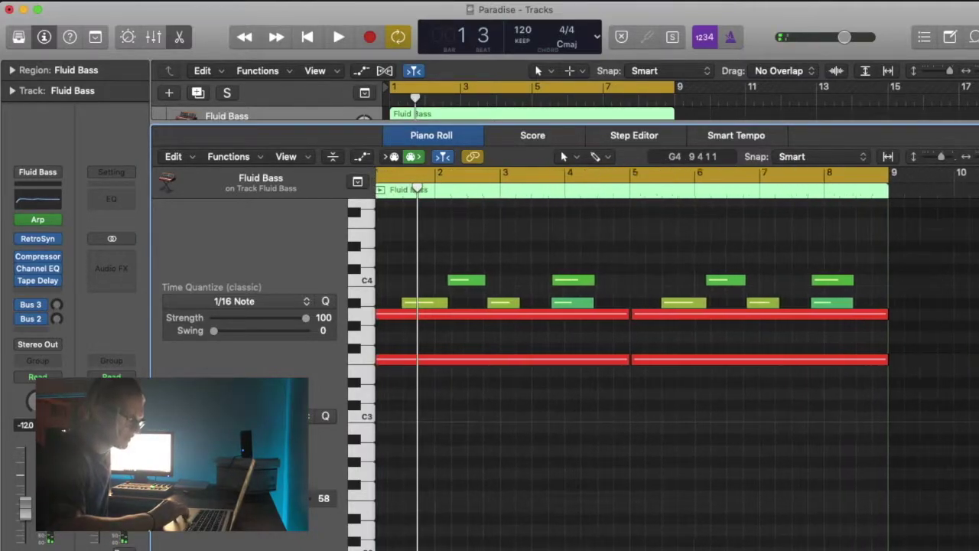
{"action": "left_click_drag", "start_coordinate": [712, 314], "coordinate": [718, 317]}
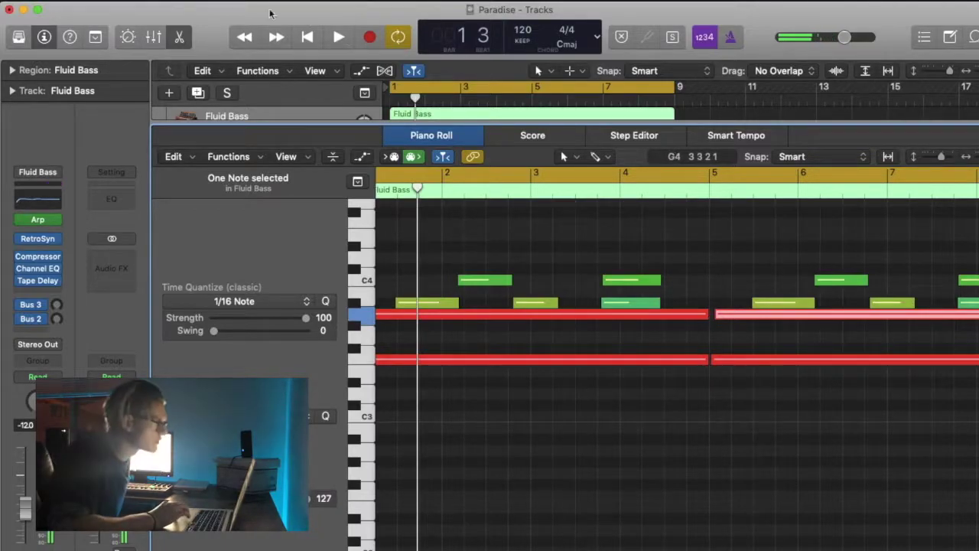
{"action": "left_click", "coordinate": [143, 0]}
{"action": "left_click", "coordinate": [157, 11]}
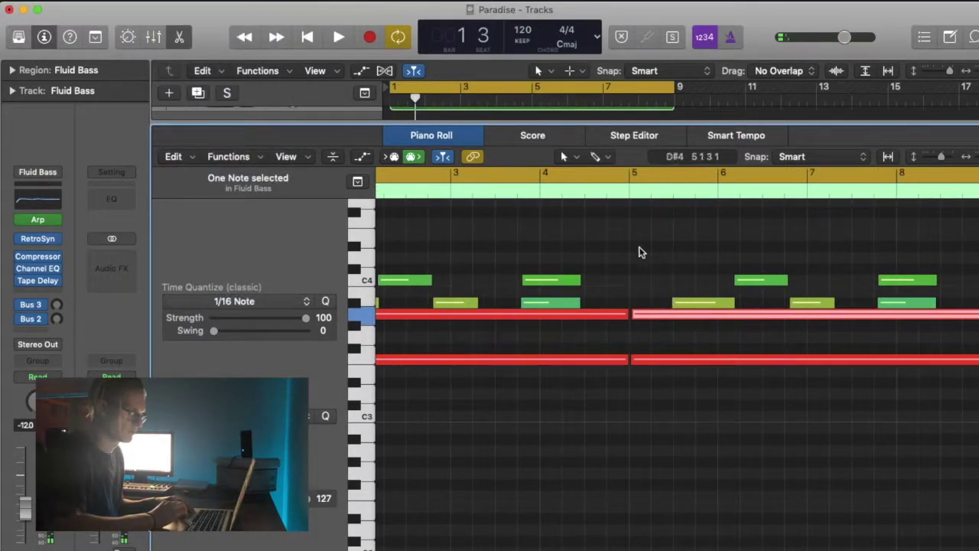
Step: Select all notes in the Fluid Bass region and quantize them to 1/8 Note
{"action": "left_click_drag", "start_coordinate": [638, 248], "coordinate": [961, 396]}
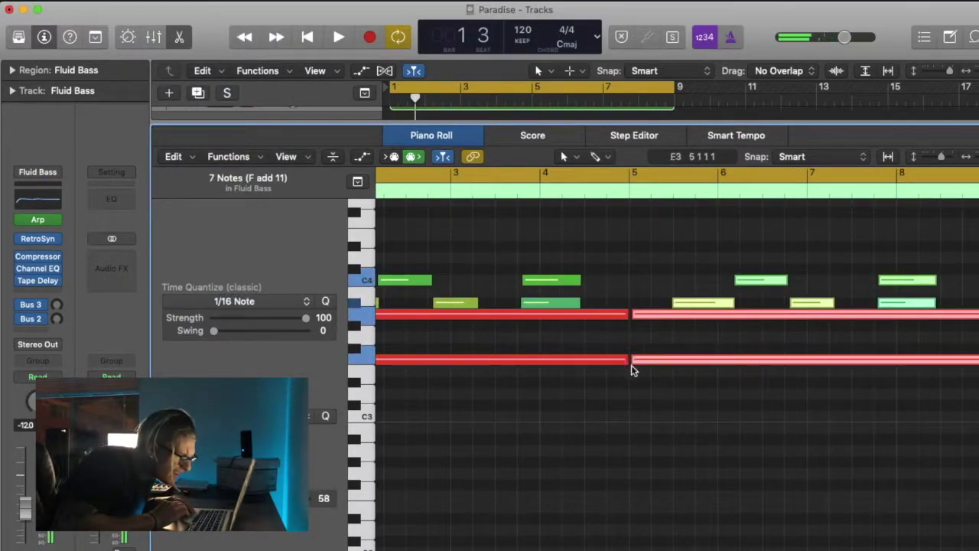
{"action": "scroll", "coordinate": [481, 218], "scroll_direction": "left", "scroll_amount": 4}
{"action": "left_click_drag", "start_coordinate": [426, 235], "coordinate": [976, 380]}
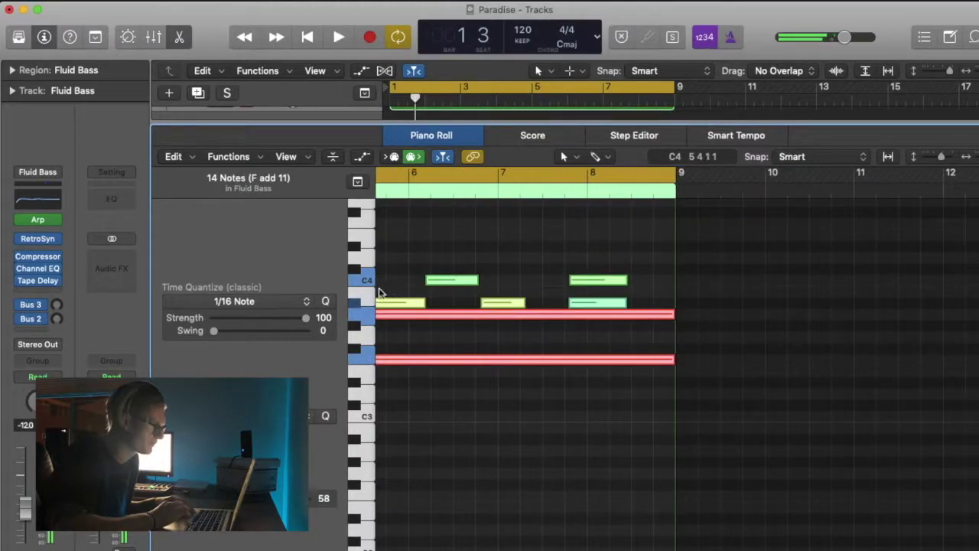
{"action": "left_click", "coordinate": [304, 305]}
{"action": "left_click", "coordinate": [222, 374]}
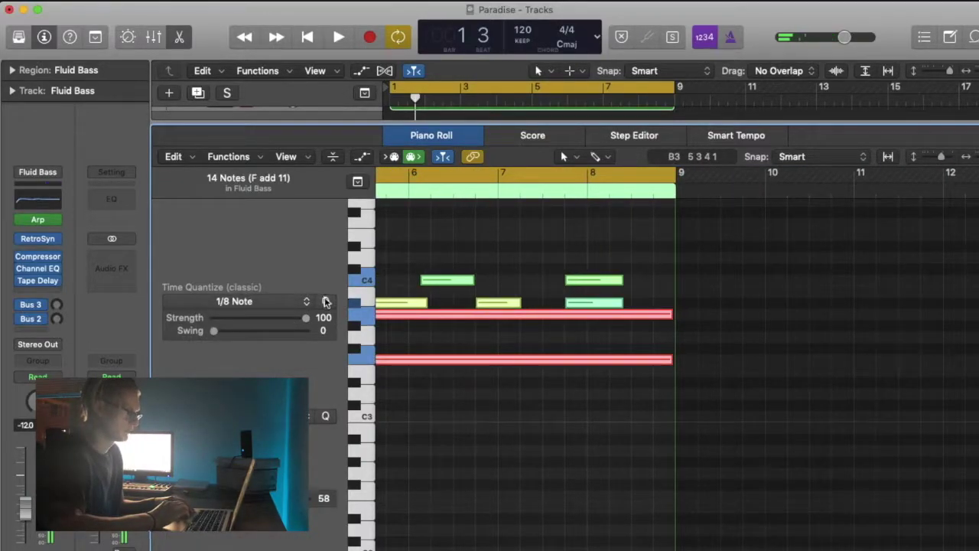
Step: Listen to the quantized loop, undo the last quantization and play the loop again
{"action": "key", "text": "space"}
{"action": "left_click", "coordinate": [656, 481]}
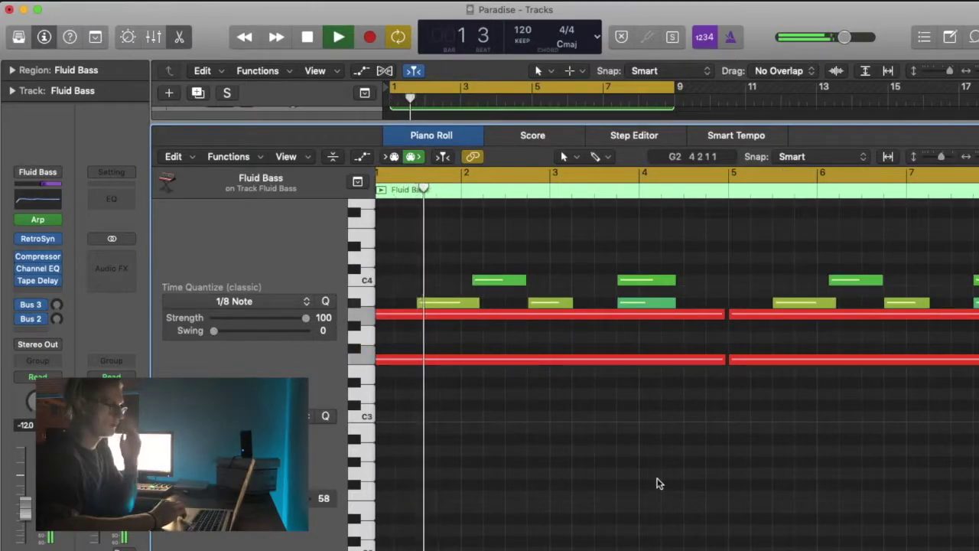
{"action": "key", "text": "space"}
{"action": "left_click", "coordinate": [138, 1]}
{"action": "left_click", "coordinate": [161, 10]}
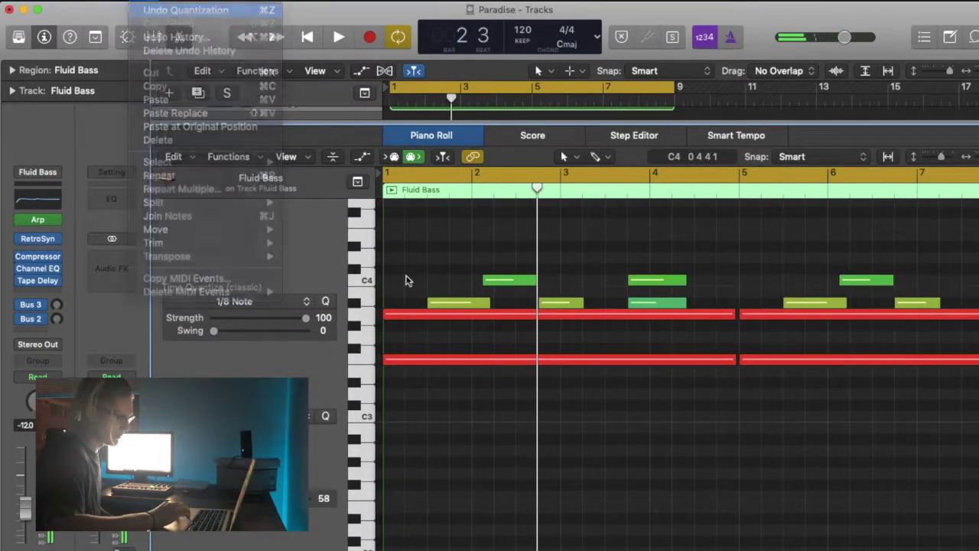
{"action": "left_click", "coordinate": [484, 437]}
{"action": "key", "text": "space"}
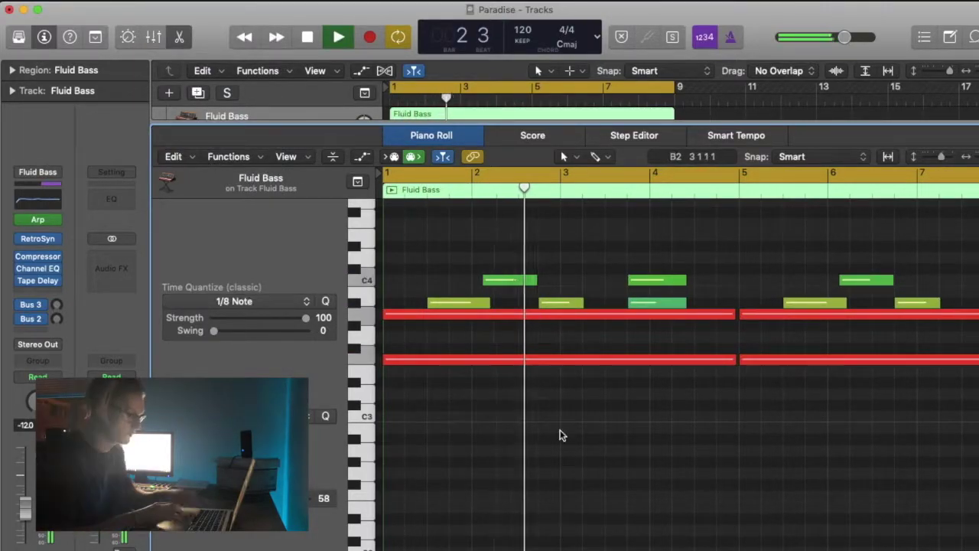
Step: Insert the HalfTime effect in stereo in the next free audio effect slot of the Fluid Bass channel
{"action": "key", "text": "x"}
{"action": "scroll", "coordinate": [310, 433], "scroll_direction": "up", "scroll_amount": 5}
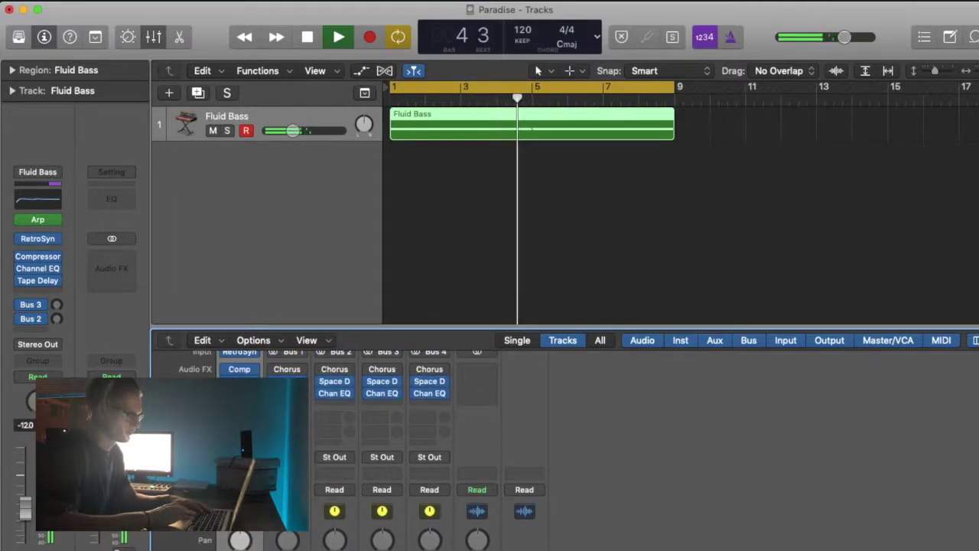
{"action": "key", "text": "space"}
{"action": "left_click", "coordinate": [240, 405]}
{"action": "mouse_move", "coordinate": [283, 445]}
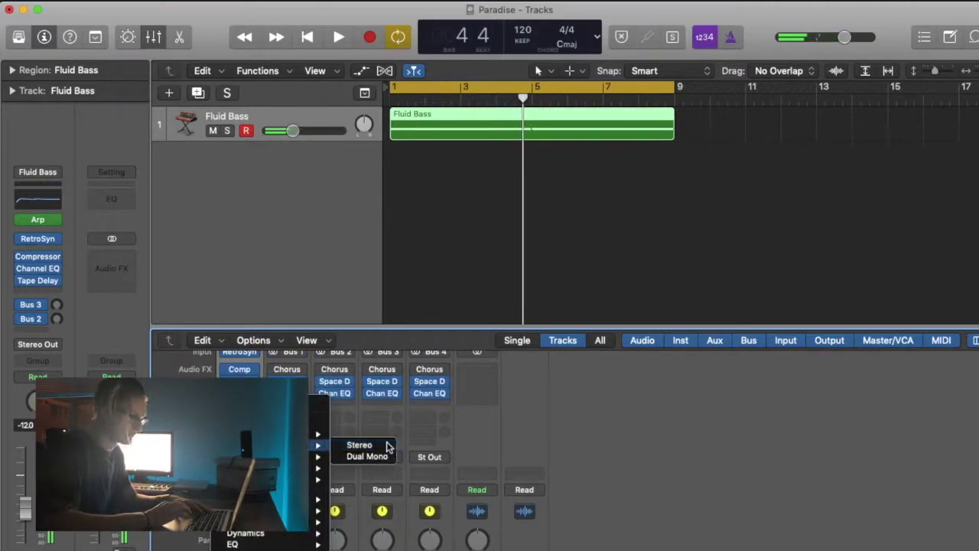
{"action": "left_click", "coordinate": [386, 446]}
{"action": "key", "text": "Return"}
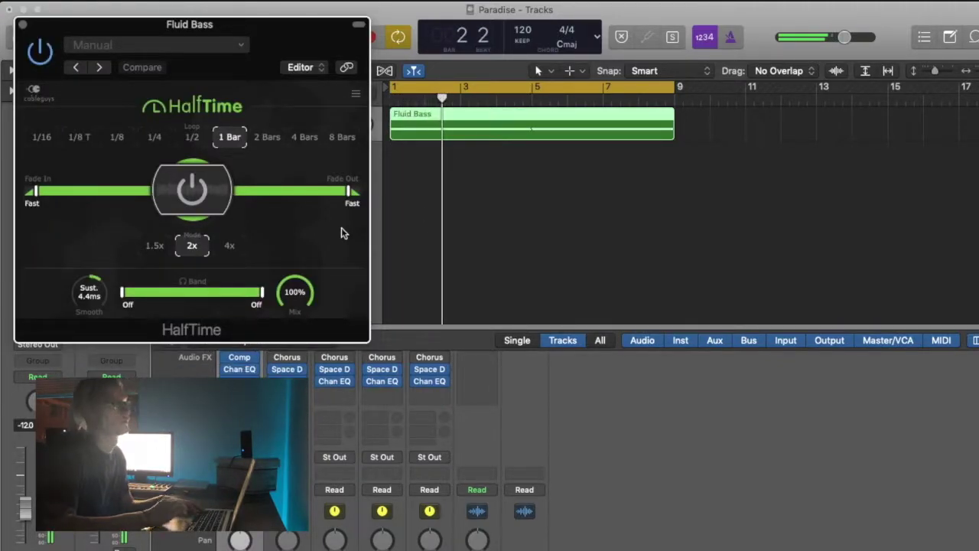
Step: Set HalfTime's Mix to 49% and close the plug-in window and the mixer
{"action": "left_click_drag", "start_coordinate": [294, 292], "coordinate": [294, 322]}
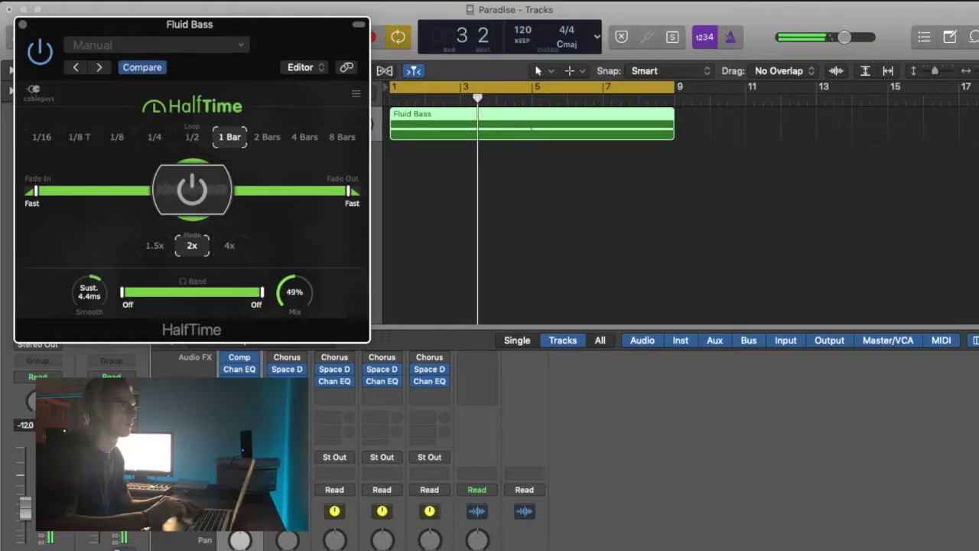
{"action": "left_click", "coordinate": [24, 29]}
{"action": "key", "text": "XF86AudioRaiseVolume"}
{"action": "key", "text": "x"}
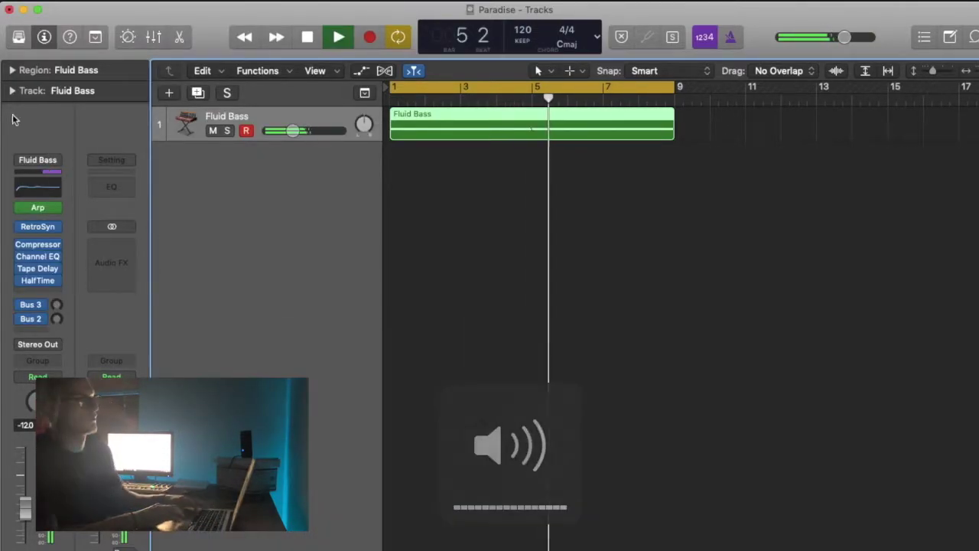
Step: Create one new software instrument track below Fluid Bass
{"action": "key", "text": "alt+super+n"}
{"action": "left_click", "coordinate": [344, 71]}
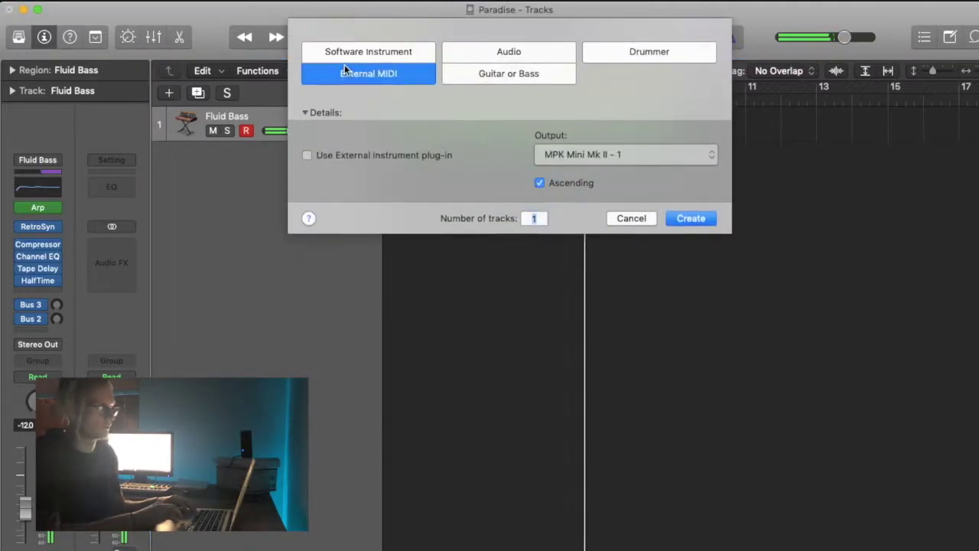
{"action": "left_click", "coordinate": [348, 51]}
{"action": "key", "text": "Return"}
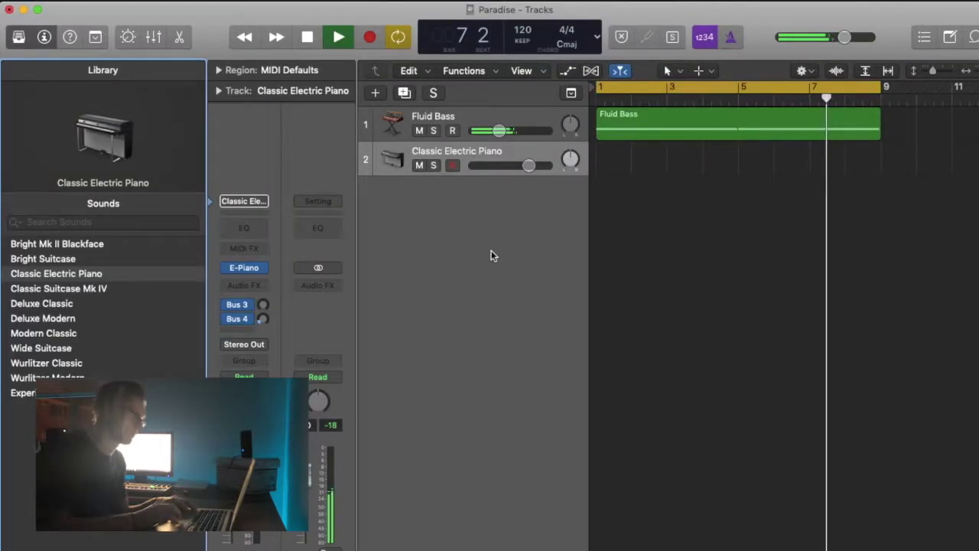
Step: Load a stereo EXS24 sampler as the new track's instrument, and open and close its instrument editor
{"action": "left_click", "coordinate": [260, 200]}
{"action": "mouse_move", "coordinate": [280, 243]}
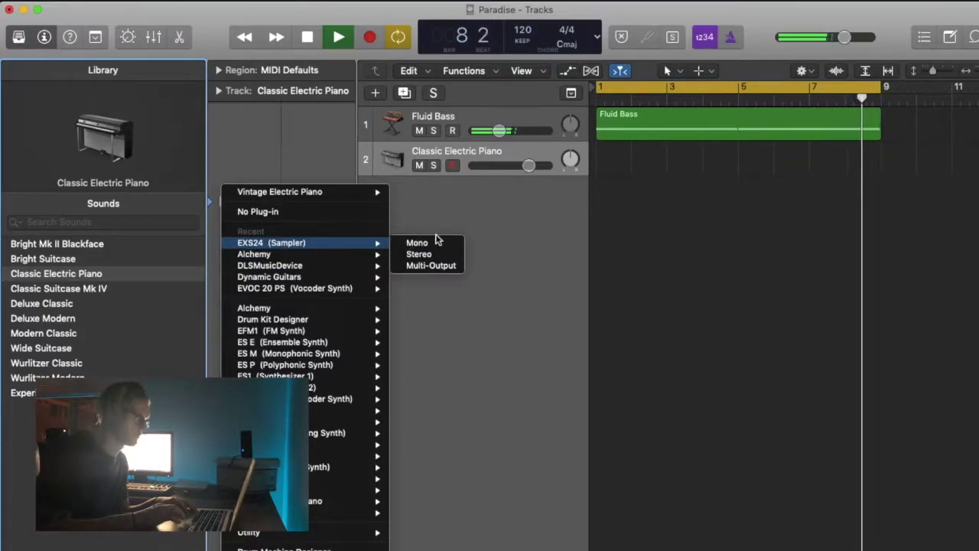
{"action": "left_click", "coordinate": [418, 256]}
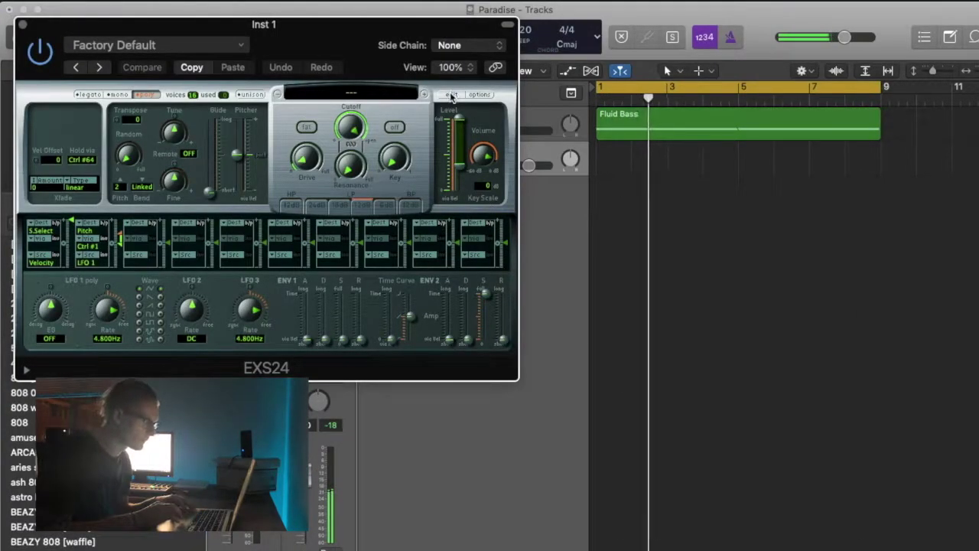
{"action": "left_click", "coordinate": [451, 94]}
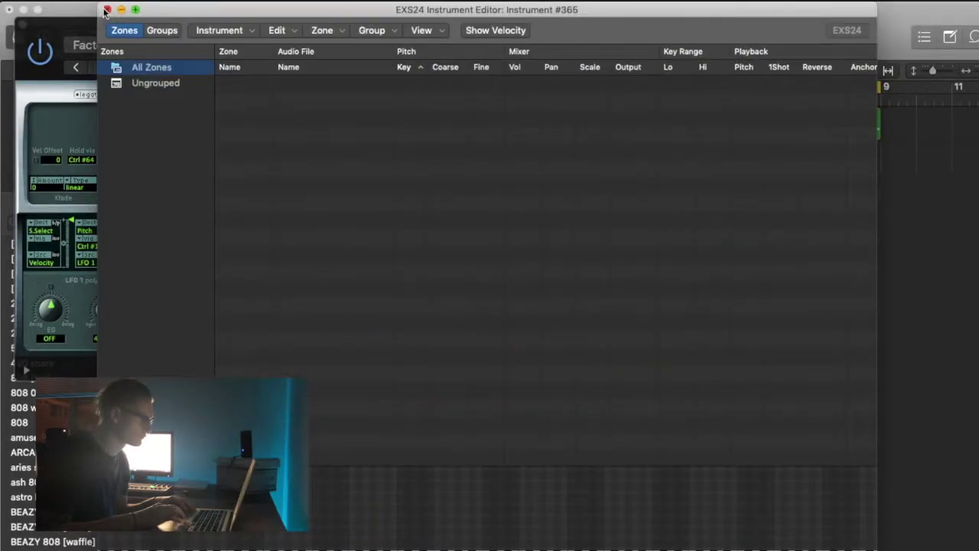
{"action": "left_click", "coordinate": [107, 10]}
{"action": "left_click", "coordinate": [25, 24]}
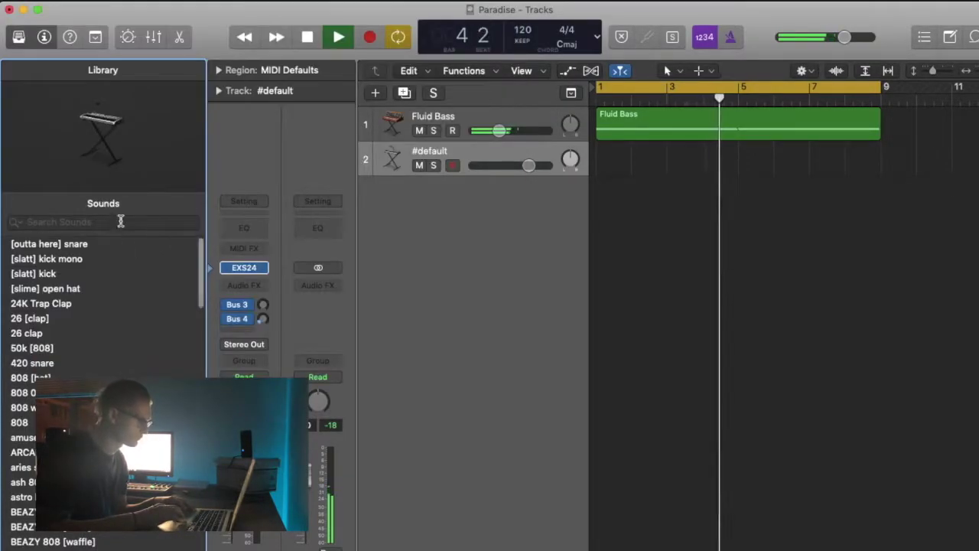
Step: Search the library sounds for "clap" and load blackjack clap on the new sampler track
{"action": "left_click", "coordinate": [120, 221]}
{"action": "type", "text": "clap"}
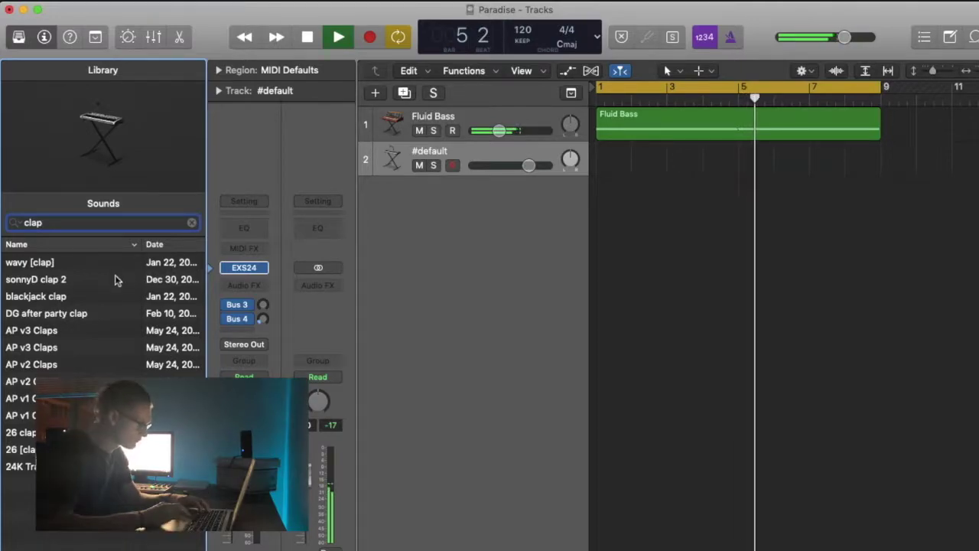
{"action": "left_click", "coordinate": [80, 296]}
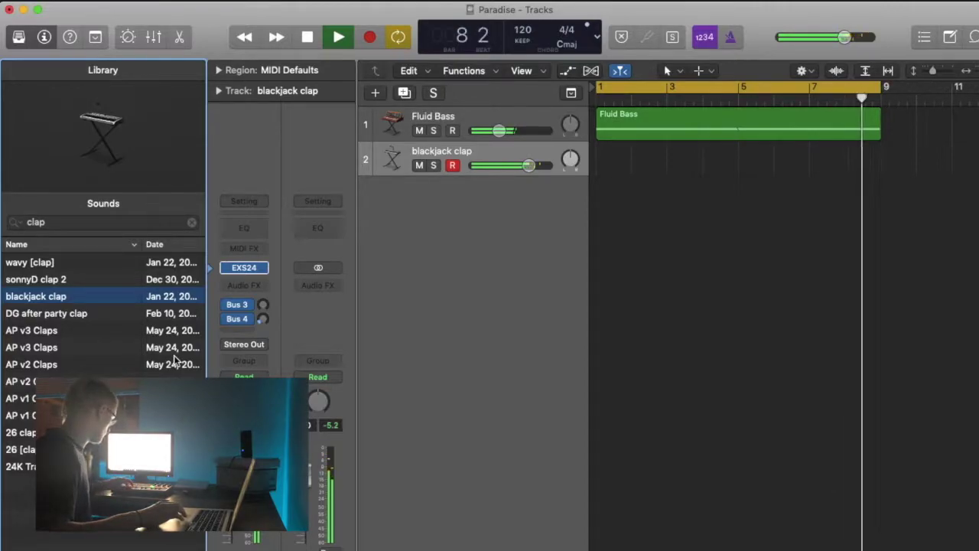
Step: Create one new software instrument track below the blackjack clap track
{"action": "key", "text": "x"}
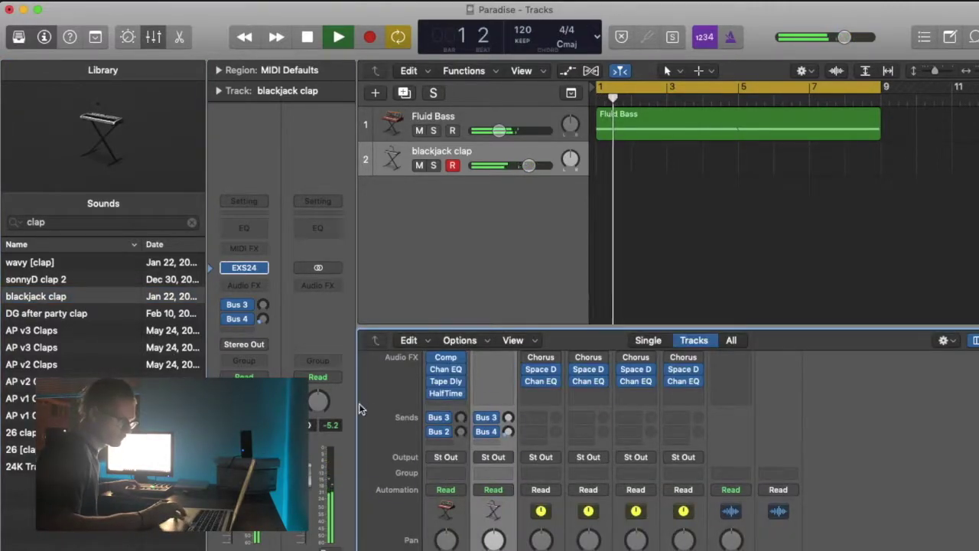
{"action": "left_click", "coordinate": [376, 92]}
{"action": "double_click", "coordinate": [416, 53]}
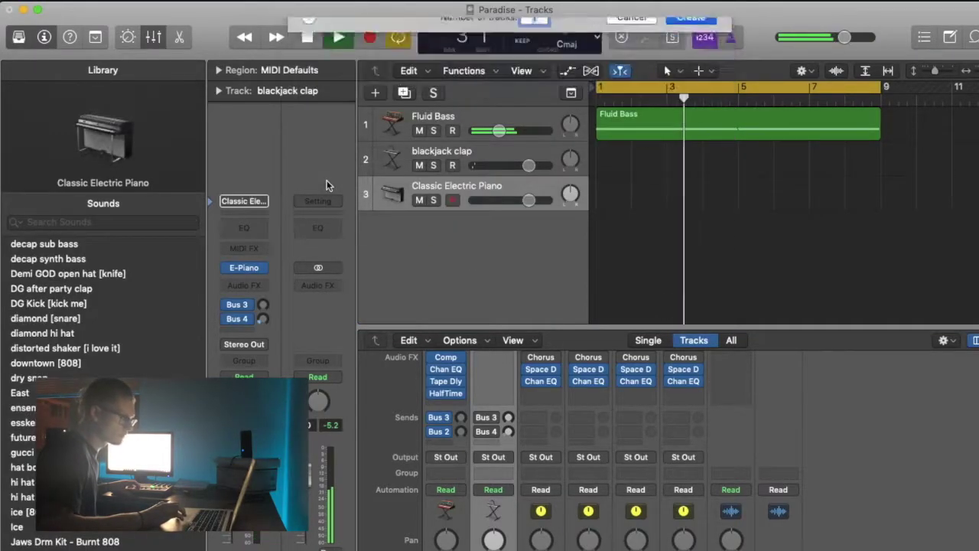
Step: Load an EXS24 sampler on the new track and choose Demi GOD open hat [knife] from a library search for "open hat"
{"action": "left_click", "coordinate": [148, 221]}
{"action": "type", "text": "open hat"}
{"action": "key", "text": "BackSpace"}
{"action": "key", "text": "BackSpace"}
{"action": "key", "text": "BackSpace"}
{"action": "key", "text": "BackSpace"}
{"action": "left_click", "coordinate": [262, 267]}
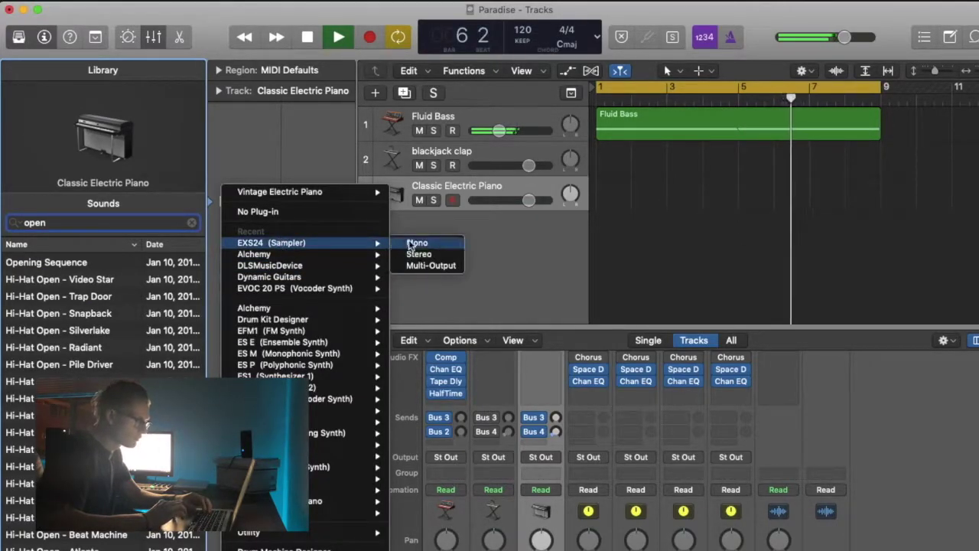
{"action": "left_click", "coordinate": [418, 321]}
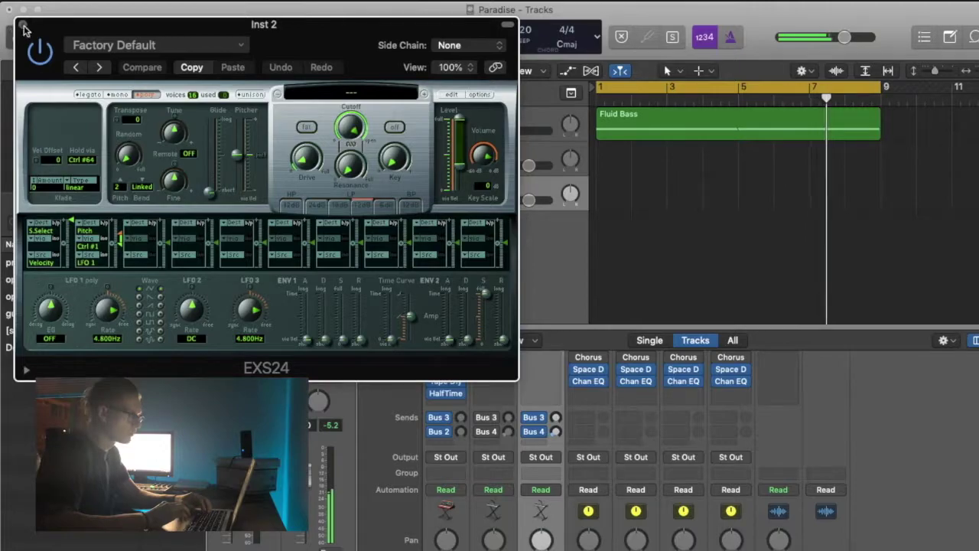
{"action": "left_click", "coordinate": [23, 25]}
{"action": "type", "text": "hat"}
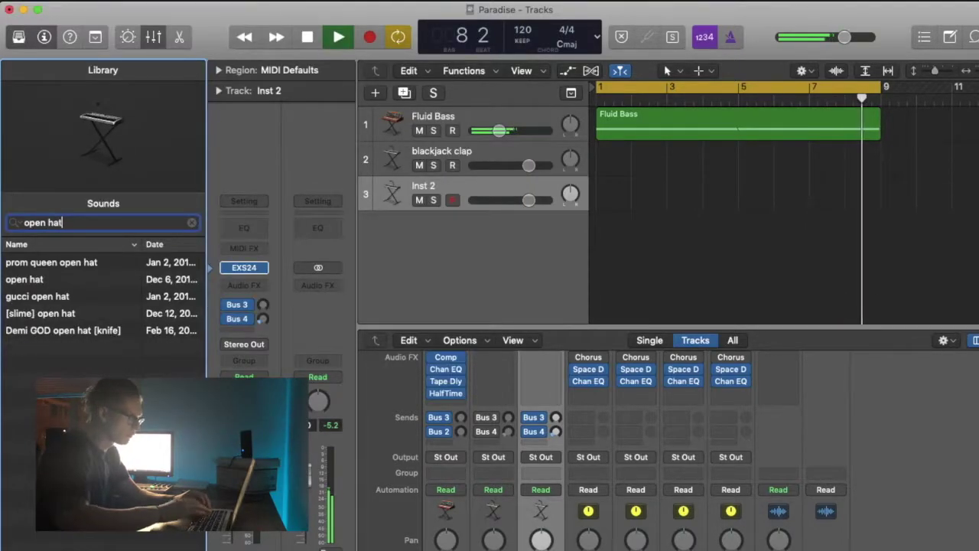
{"action": "left_click", "coordinate": [134, 330]}
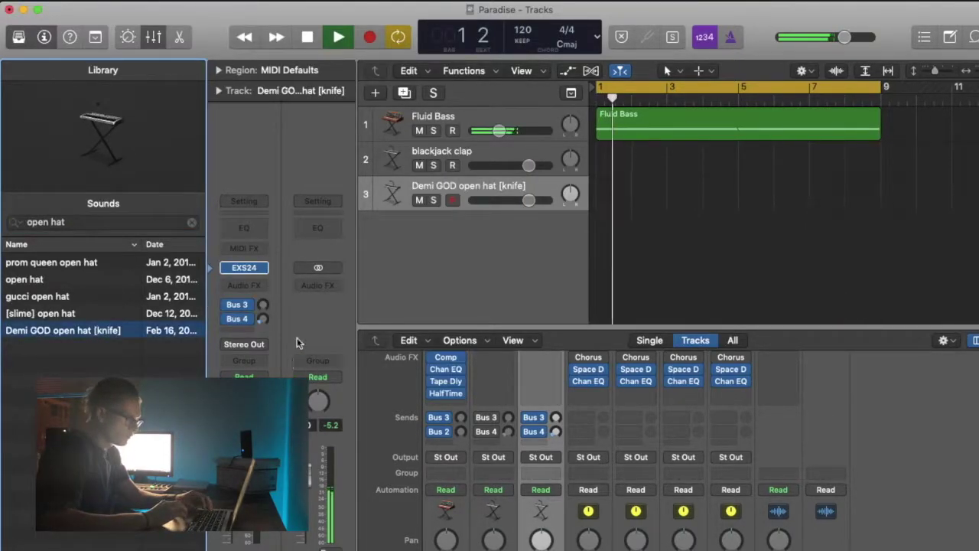
Step: Create another software instrument track and load the Depth Charge kit from the Electronic Drum Kit sounds
{"action": "left_click", "coordinate": [375, 93]}
{"action": "key", "text": "Return"}
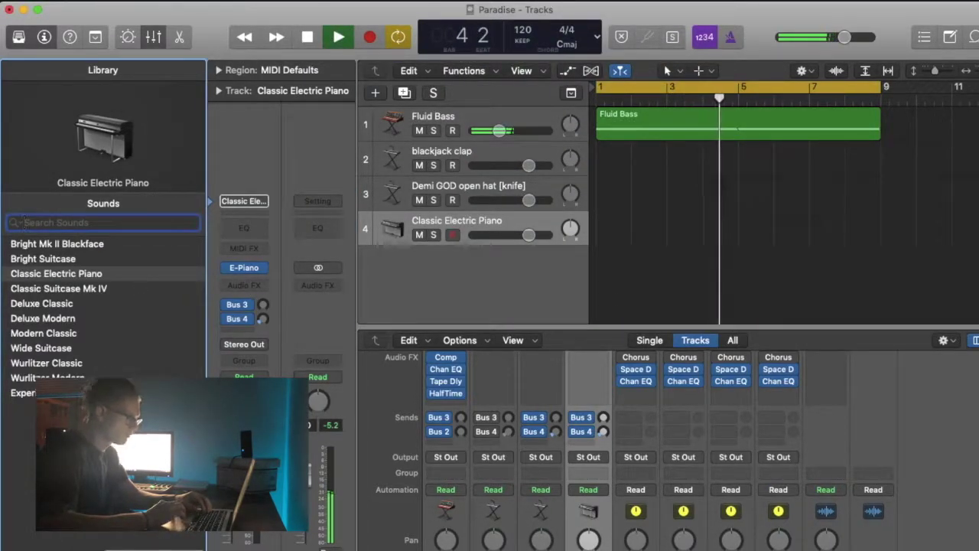
{"action": "scroll", "coordinate": [103, 413], "scroll_direction": "left", "scroll_amount": 5}
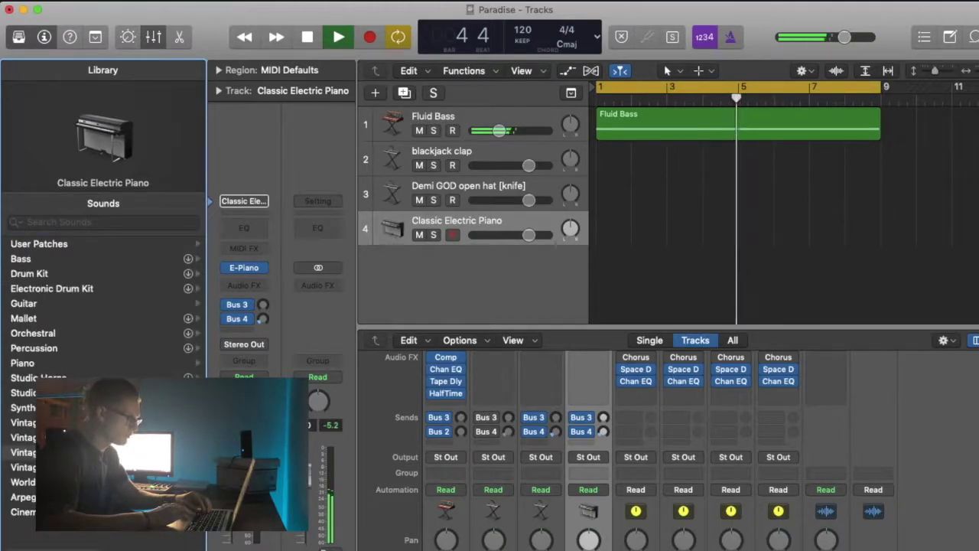
{"action": "left_click", "coordinate": [68, 290]}
{"action": "left_click", "coordinate": [88, 248]}
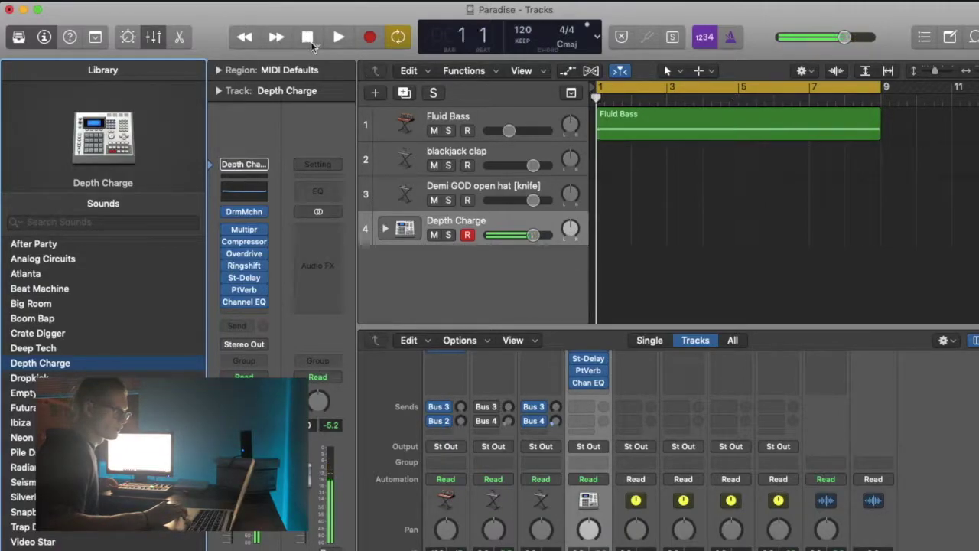
Step: Record four bars of claps on the blackjack clap track and repeat them so the region fills bars 1 to 8
{"action": "left_click", "coordinate": [460, 156]}
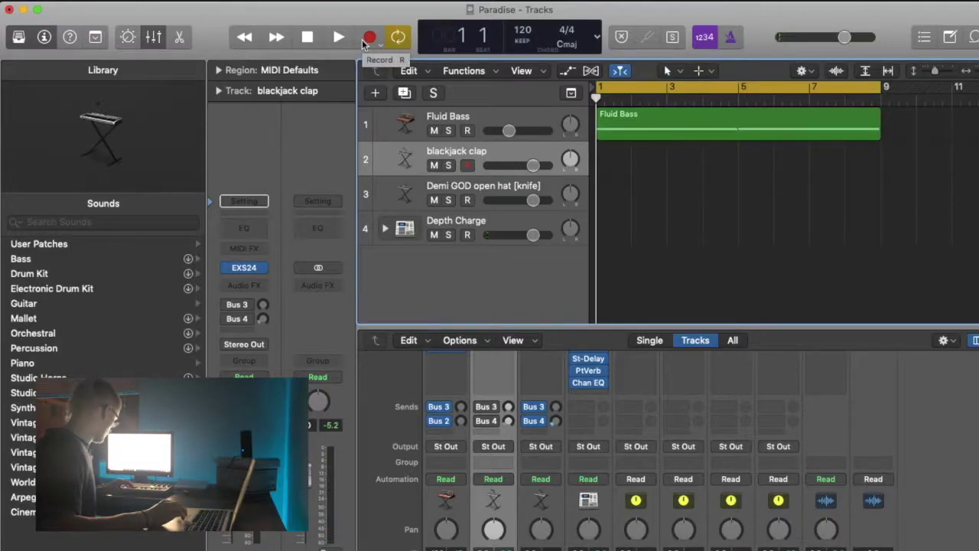
{"action": "left_click", "coordinate": [369, 38]}
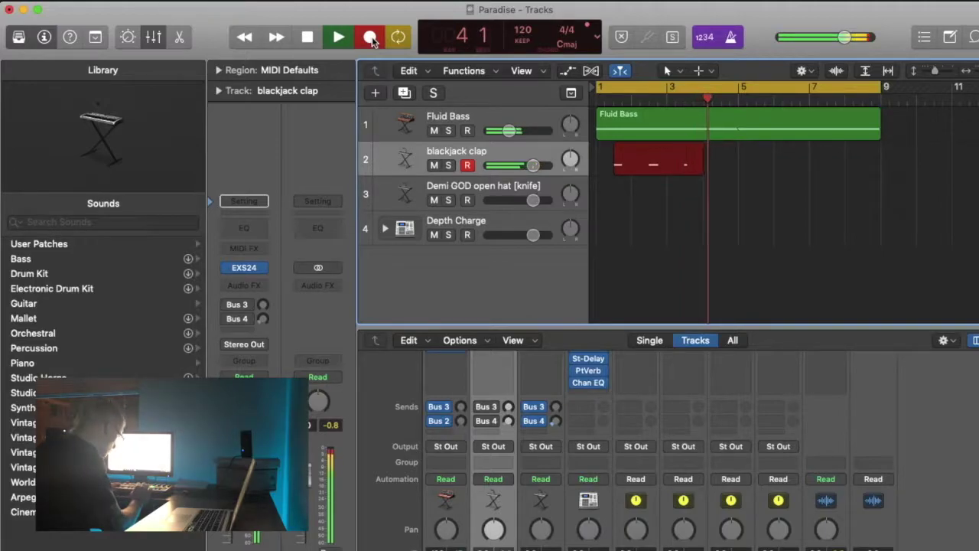
{"action": "left_click", "coordinate": [372, 38]}
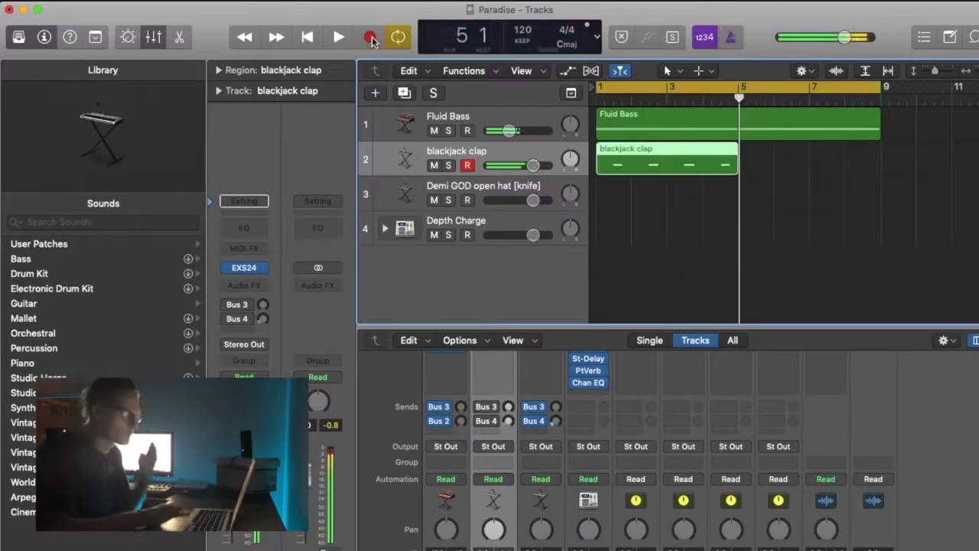
{"action": "left_click_drag", "start_coordinate": [652, 162], "coordinate": [705, 173]}
{"action": "left_click", "coordinate": [703, 270]}
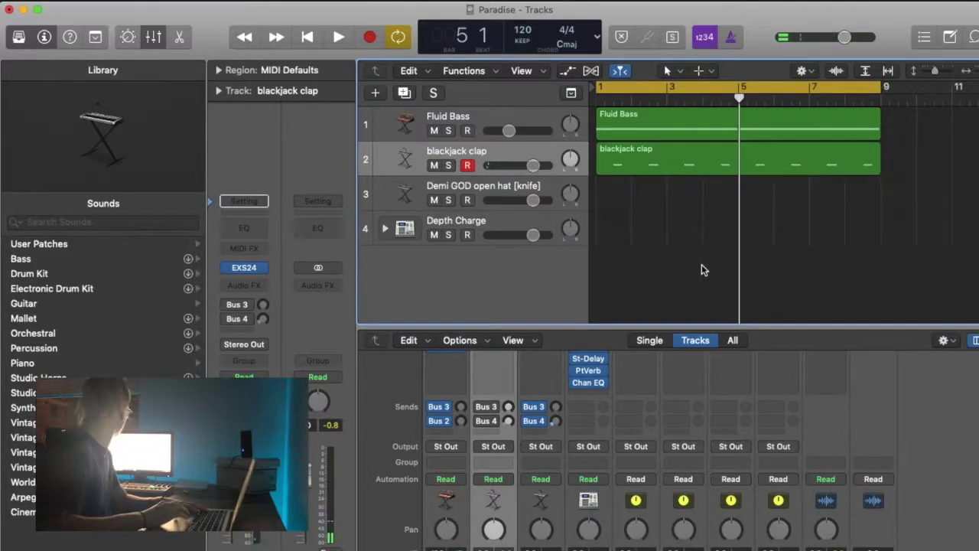
Step: Copy the blackjack clap region to the Demi GOD open hat track and delete the notes in the copy
{"action": "left_click_drag", "start_coordinate": [665, 164], "coordinate": [681, 189]}
{"action": "left_click", "coordinate": [678, 224]}
{"action": "key", "text": "p"}
{"action": "left_click_drag", "start_coordinate": [638, 320], "coordinate": [978, 433]}
{"action": "key", "text": "Delete"}
Step: Place one short C3 note at the very start of the copied region on the open hat track
{"action": "scroll", "coordinate": [936, 459], "scroll_direction": "left", "scroll_amount": 10}
{"action": "left_click", "coordinate": [611, 387], "text": "super"}
{"action": "left_click_drag", "start_coordinate": [631, 389], "coordinate": [613, 388]}
{"action": "left_click_drag", "start_coordinate": [933, 388], "coordinate": [581, 447]}
{"action": "key", "text": "x"}
{"action": "key", "text": "x"}
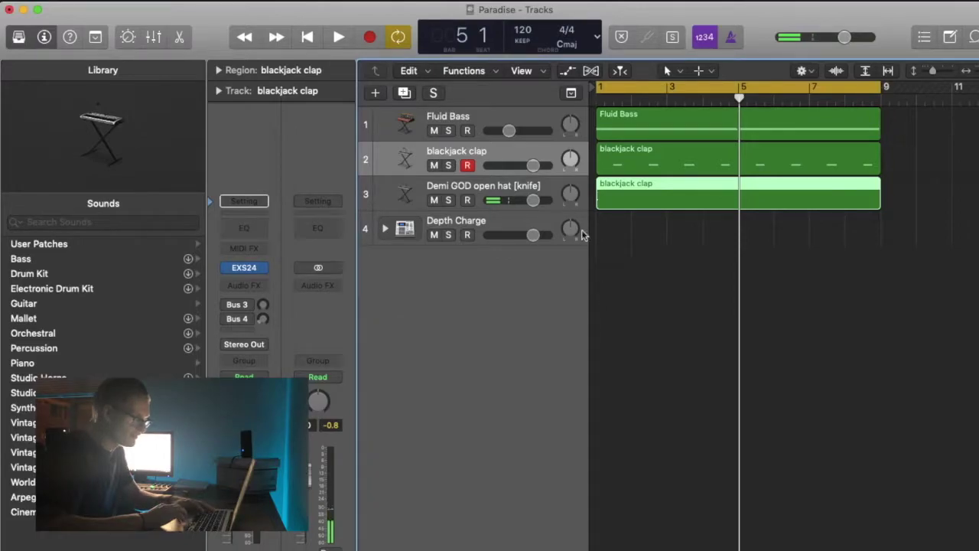
Step: Add short C3 notes on every eighth note from bar 1 to the start of bar 2 in the open hat region
{"action": "double_click", "coordinate": [636, 203]}
{"action": "key", "text": "y"}
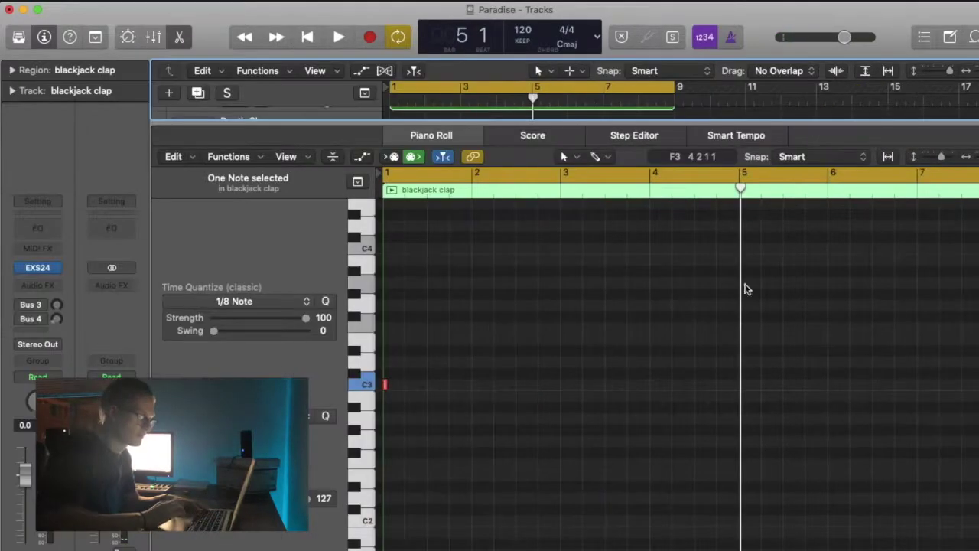
{"action": "left_click_drag", "start_coordinate": [976, 159], "coordinate": [978, 159]}
{"action": "scroll", "coordinate": [539, 425], "scroll_direction": "left", "scroll_amount": 10}
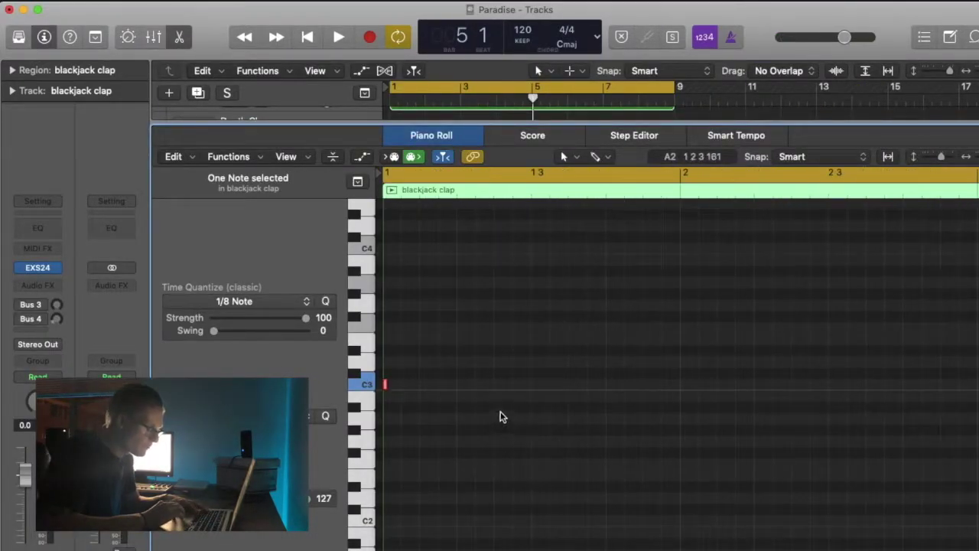
{"action": "left_click_drag", "start_coordinate": [403, 384], "coordinate": [421, 385]}
{"action": "left_click", "coordinate": [459, 385]}
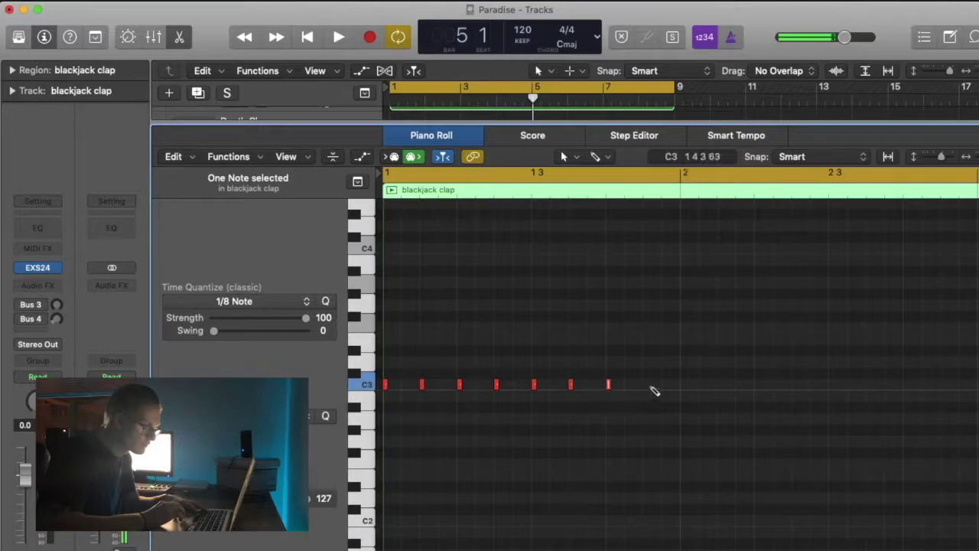
Step: Lengthen all the open hat notes slightly together and play back the pattern
{"action": "left_click_drag", "start_coordinate": [743, 430], "coordinate": [365, 381]}
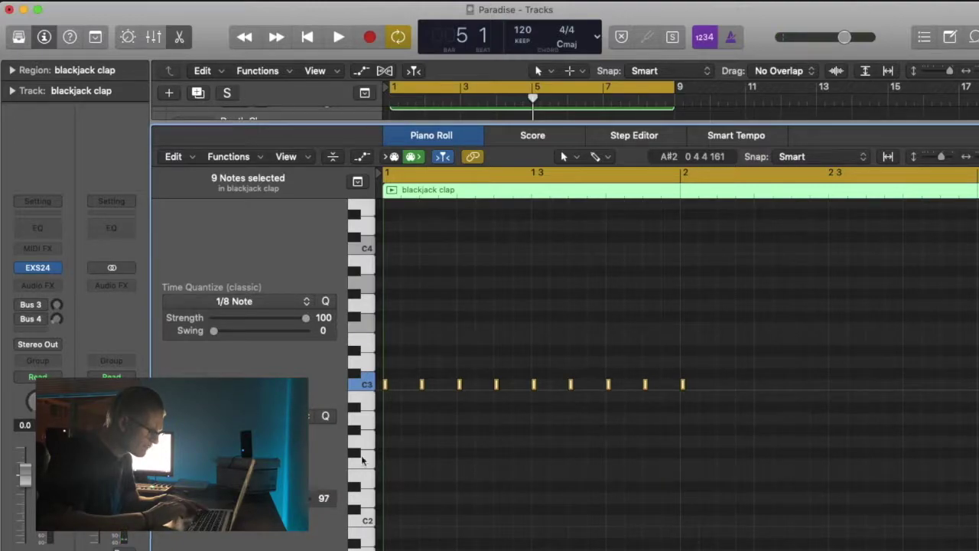
{"action": "left_click_drag", "start_coordinate": [388, 384], "coordinate": [398, 389]}
{"action": "key", "text": "space"}
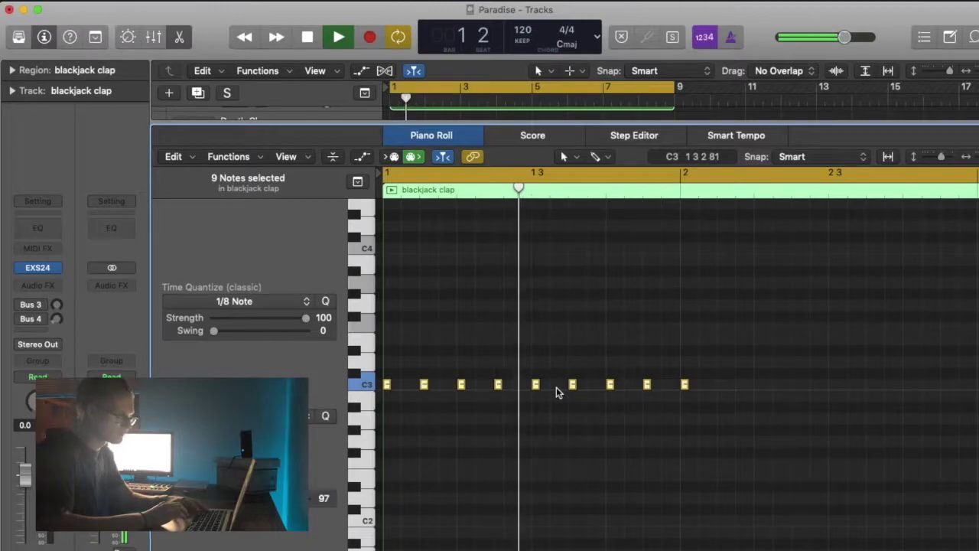
{"action": "key", "text": "p"}
{"action": "key", "text": "space"}
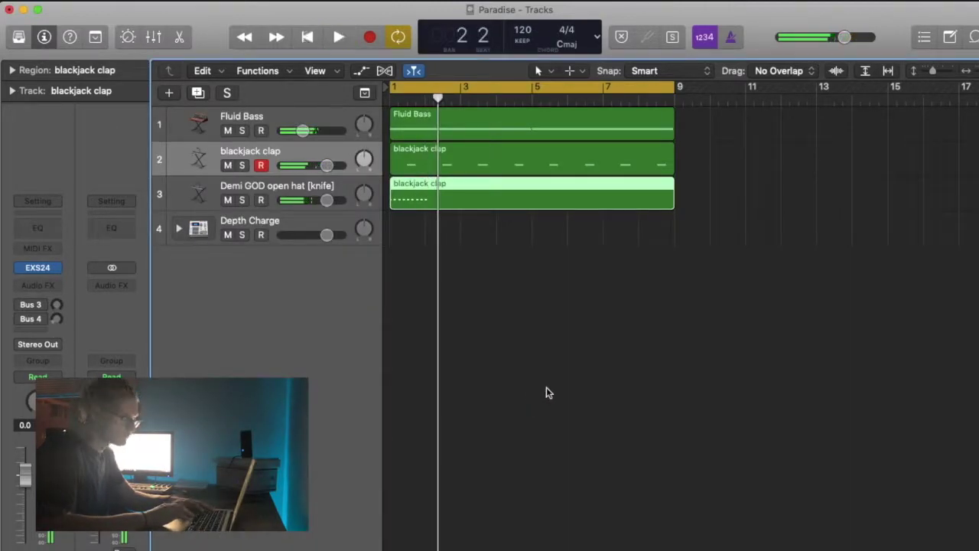
Step: Bypass the Bus 3 and Bus 4 sends on the open hat channel and play back the loop
{"action": "key", "text": "x"}
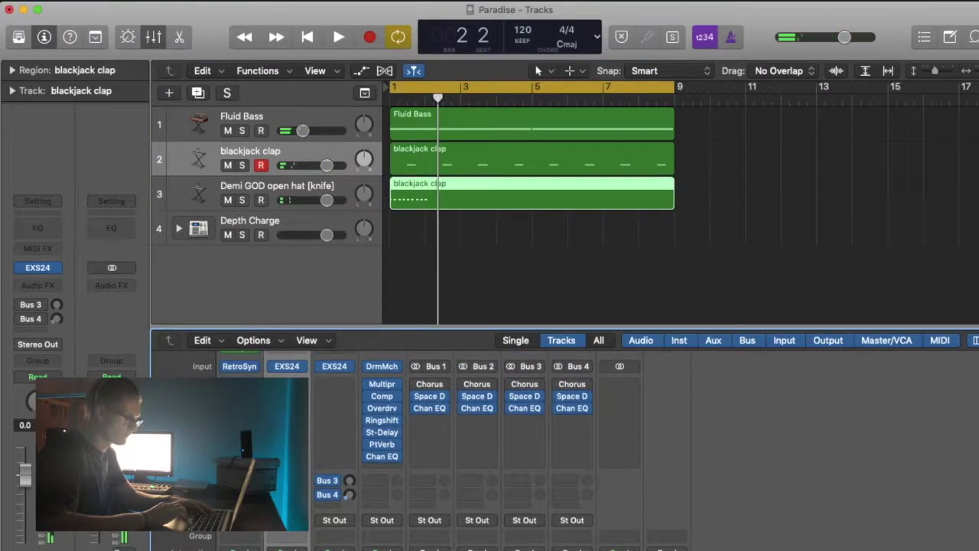
{"action": "left_click", "coordinate": [289, 184]}
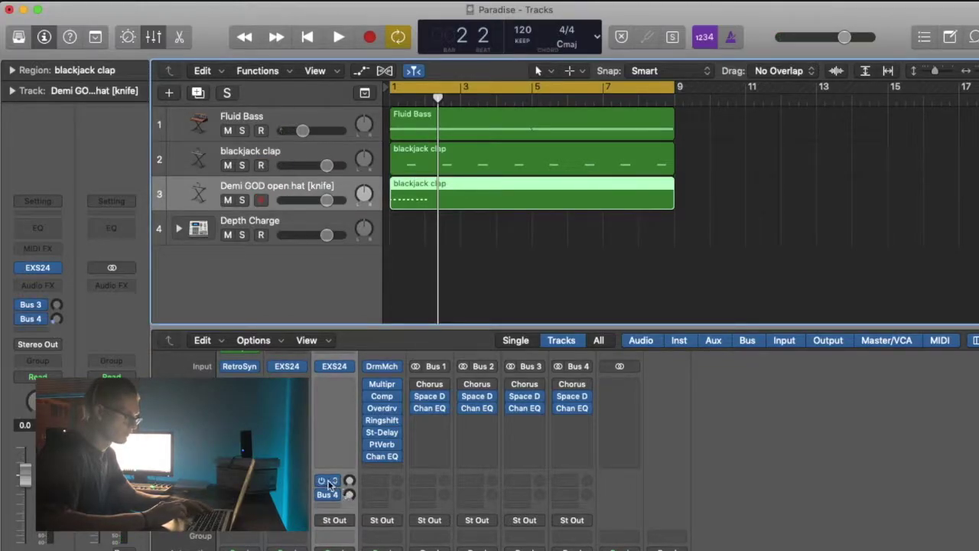
{"action": "key", "text": "space"}
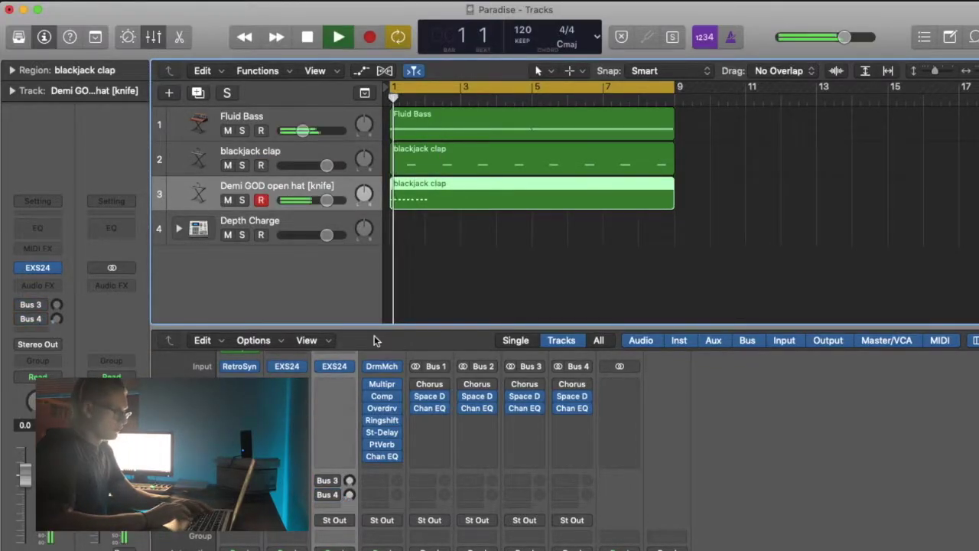
{"action": "key", "text": "x"}
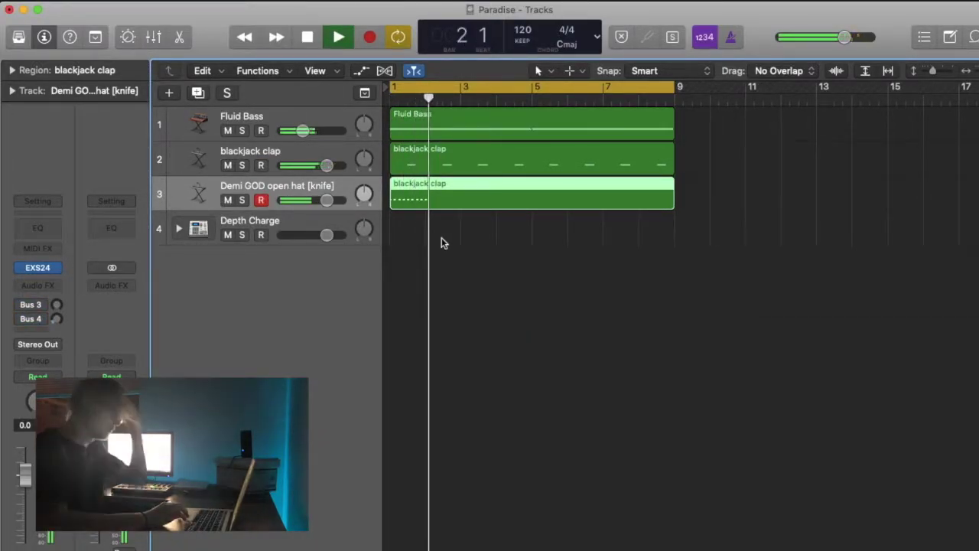
{"action": "key", "text": "space"}
Step: Duplicate the open hat's eighth notes to fill bar 2 and delete the two surplus notes in bar 3
{"action": "double_click", "coordinate": [462, 196]}
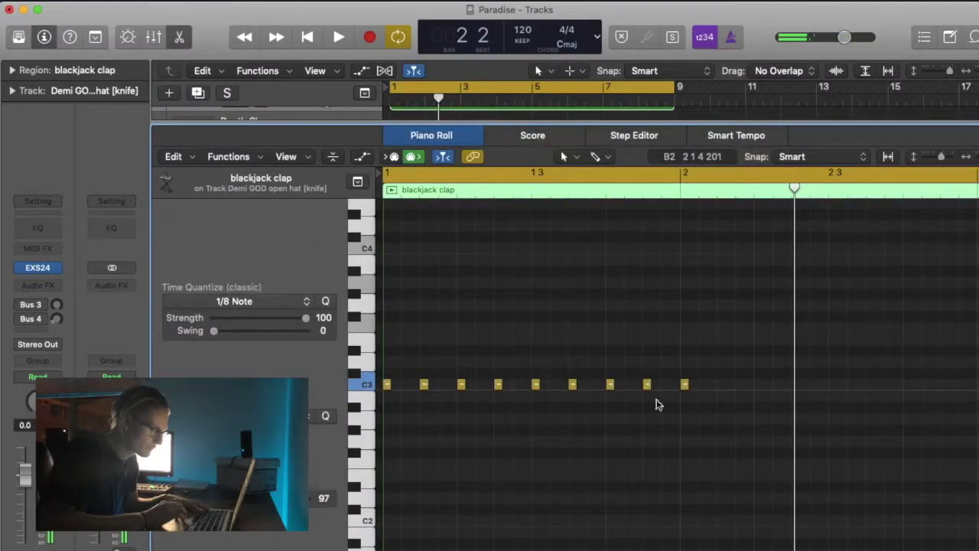
{"action": "left_click_drag", "start_coordinate": [386, 384], "coordinate": [722, 388]}
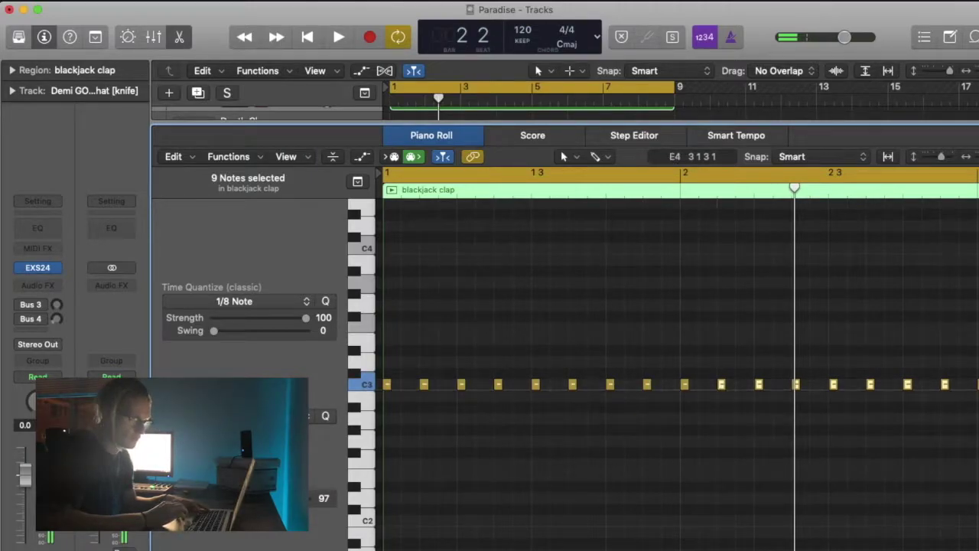
{"action": "key", "text": "super+Left"}
{"action": "key", "text": "super+Left"}
{"action": "left_click_drag", "start_coordinate": [916, 372], "coordinate": [536, 442]}
{"action": "left_click_drag", "start_coordinate": [801, 346], "coordinate": [826, 388]}
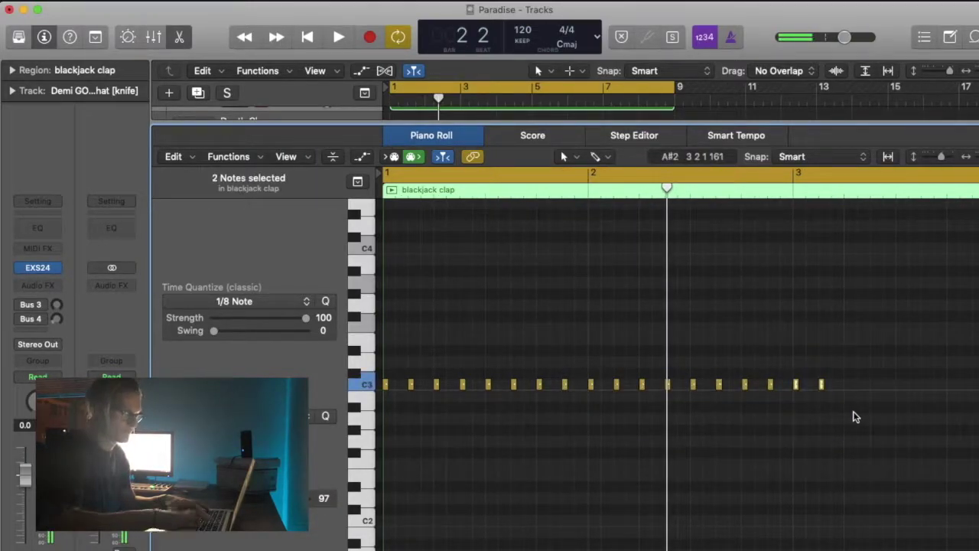
Step: Select all the C3 notes in bars 1 and 2 and copy them to bars 3 and 4
{"action": "left_click", "coordinate": [365, 375]}
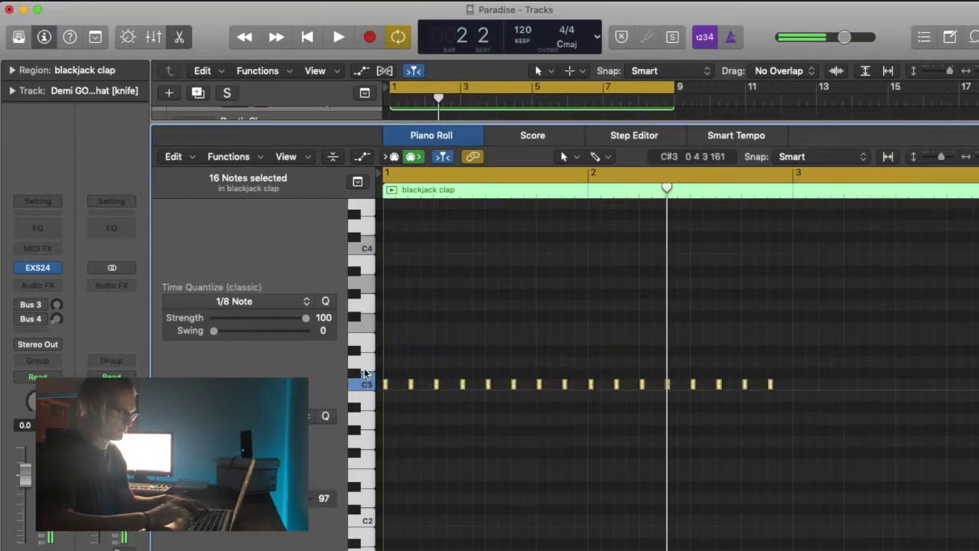
{"action": "left_click_drag", "start_coordinate": [741, 392], "coordinate": [791, 372]}
{"action": "key", "text": "x"}
{"action": "key", "text": "x"}
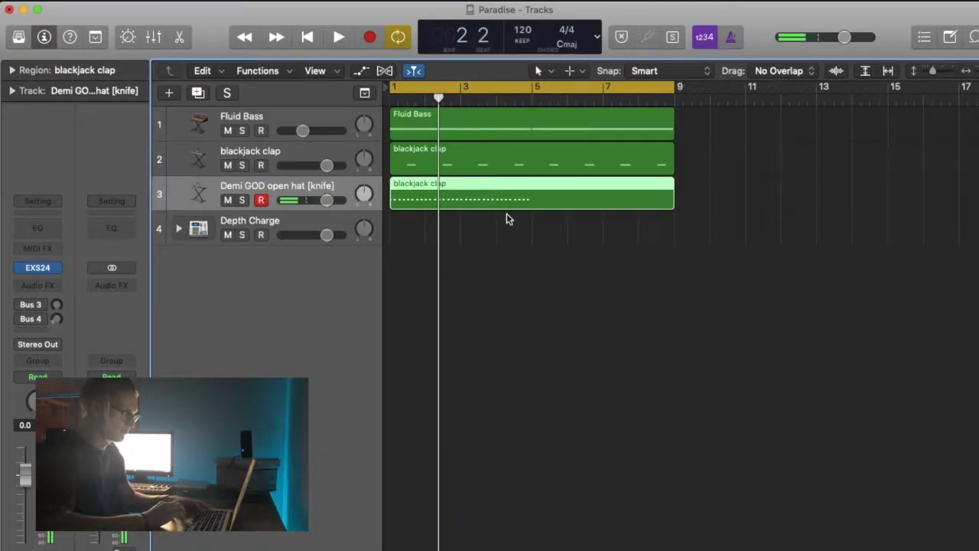
Step: Copy the open hat notes of bars 1 to 4 to bar 5 during playback, filling the eight-bar region
{"action": "double_click", "coordinate": [547, 204]}
{"action": "key", "text": "super+Left"}
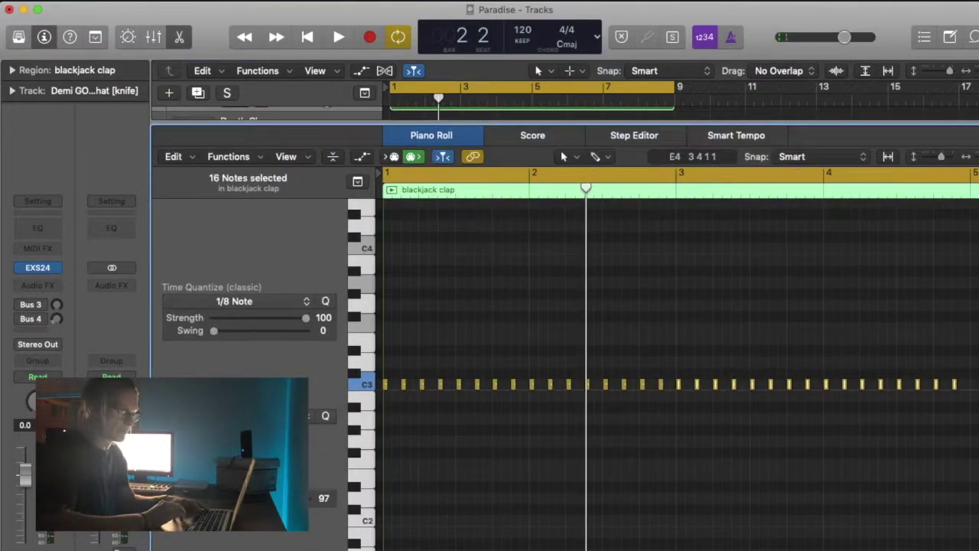
{"action": "left_click_drag", "start_coordinate": [973, 415], "coordinate": [366, 360]}
{"action": "key", "text": "space"}
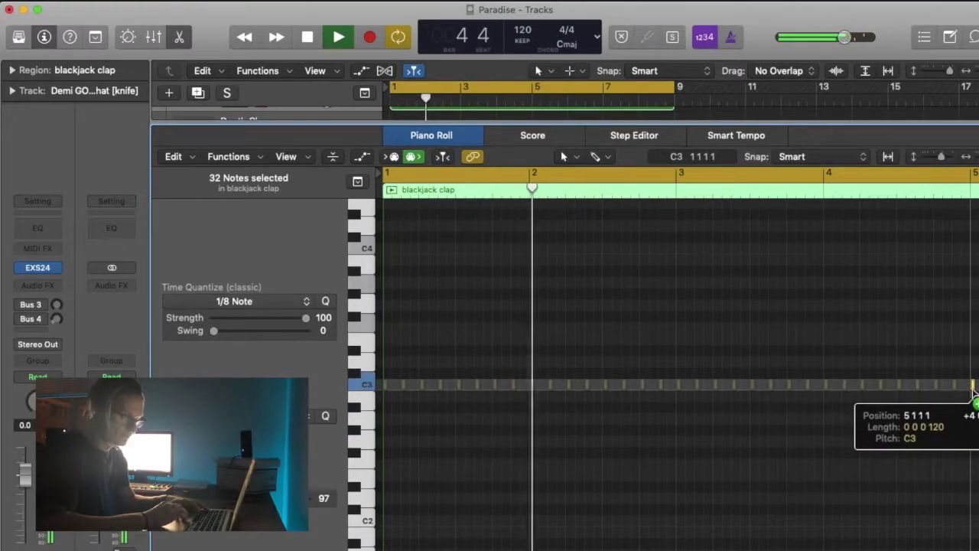
{"action": "key", "text": "x"}
{"action": "key", "text": "x"}
Step: Copy the blackjack clap region to the Depth Charge track and clear its clap notes in the Piano Roll
{"action": "left_click_drag", "start_coordinate": [455, 165], "coordinate": [453, 243]}
{"action": "key", "text": "p"}
{"action": "key", "text": "space"}
{"action": "key", "text": "super+a"}
{"action": "scroll", "coordinate": [801, 495], "scroll_direction": "right", "scroll_amount": 5}
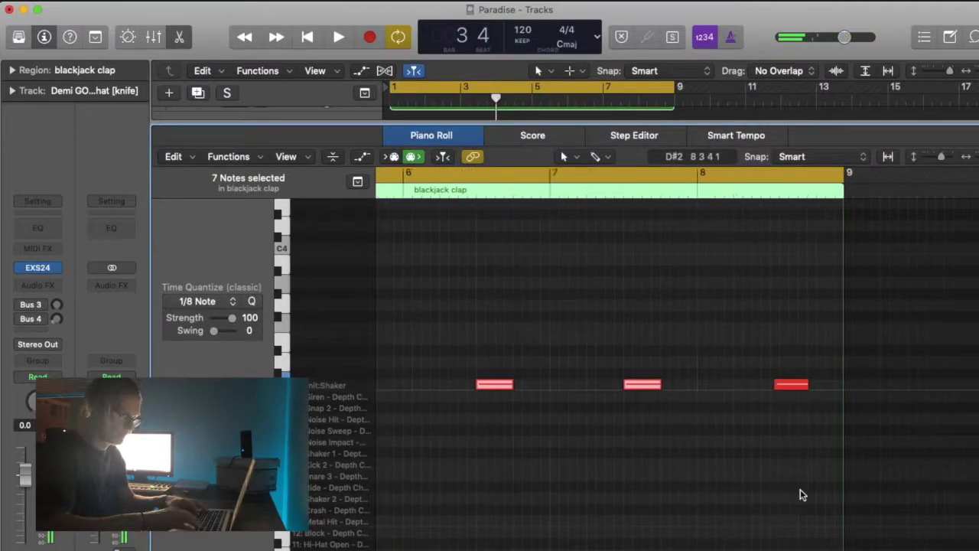
{"action": "scroll", "coordinate": [765, 393], "scroll_direction": "left", "scroll_amount": 10}
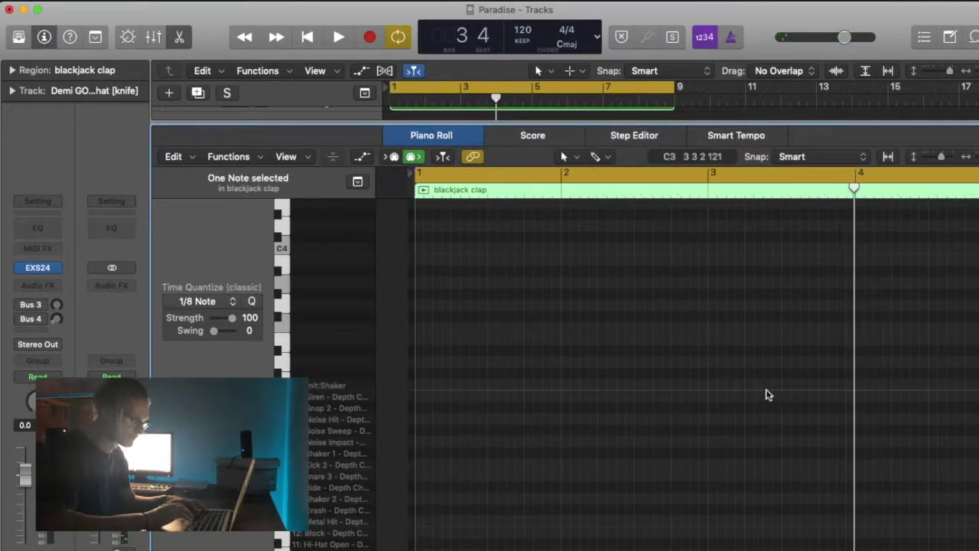
Step: Draw Kick 1 notes on beats 1, 2 and 4 of bar 1 in the Depth Charge region
{"action": "scroll", "coordinate": [726, 393], "scroll_direction": "down", "scroll_amount": 5}
{"action": "key", "text": "space"}
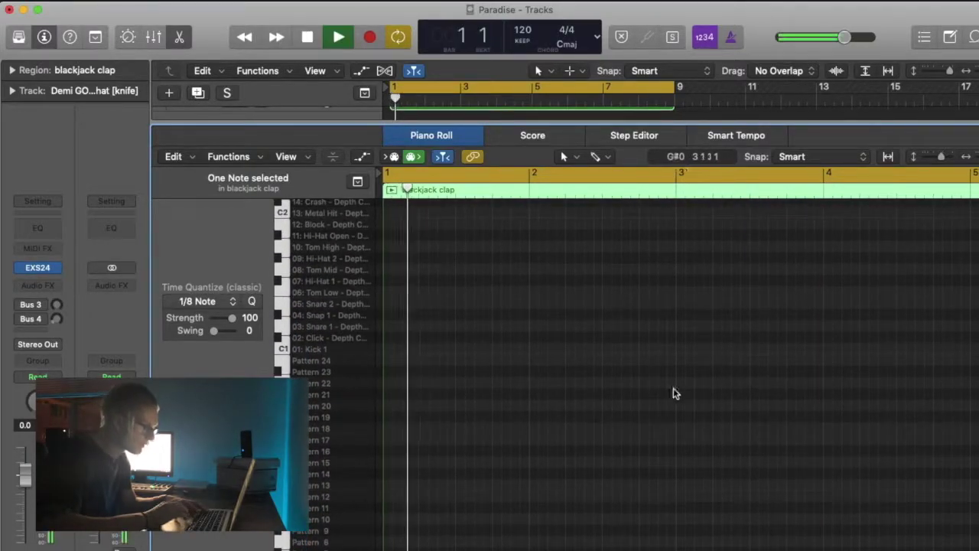
{"action": "left_click", "coordinate": [388, 348], "text": "super"}
{"action": "left_click_drag", "start_coordinate": [413, 351], "coordinate": [398, 351]}
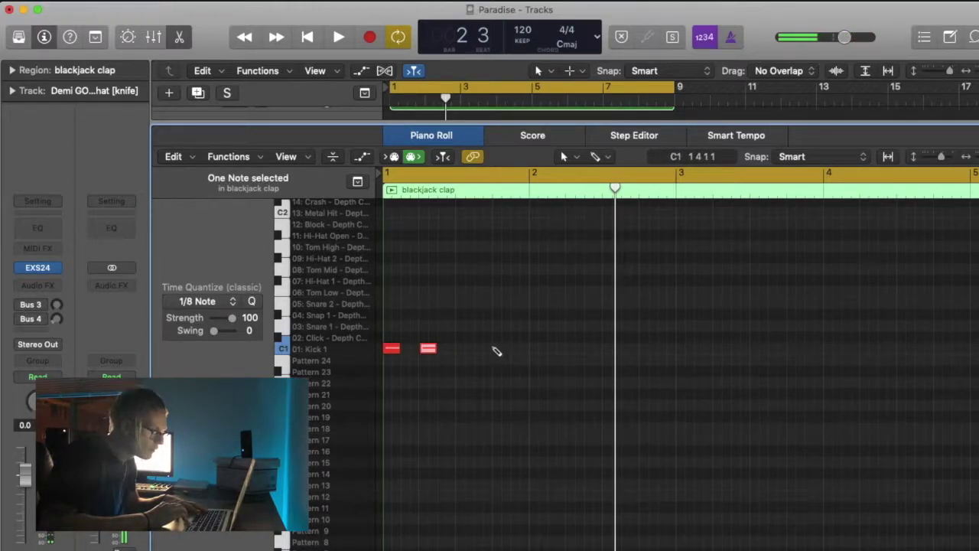
{"action": "key", "text": "space"}
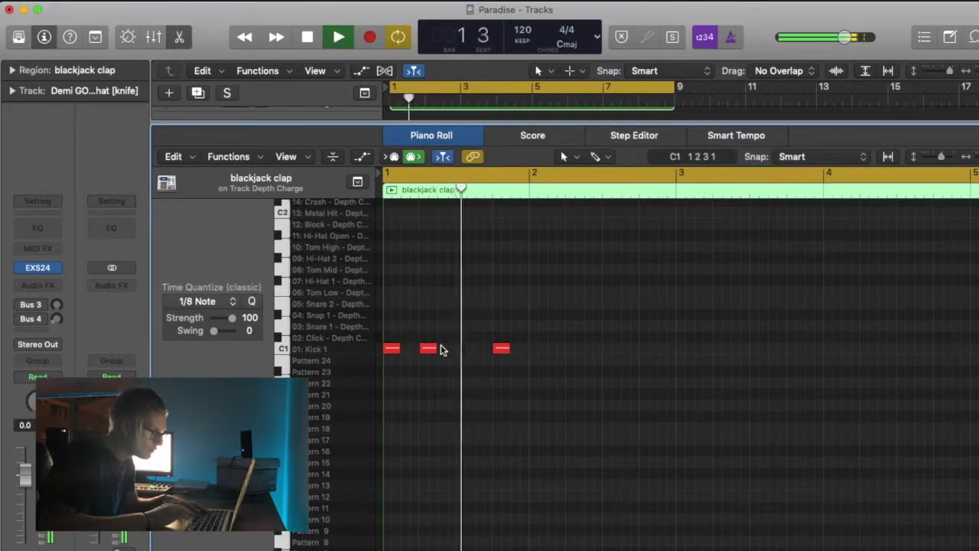
Step: Move bar 1's second kick directly after the first, and add kicks on the second eighth, beat 2 and beat 4 of bar 2
{"action": "left_click_drag", "start_coordinate": [427, 350], "coordinate": [411, 350]}
{"action": "key", "text": "space"}
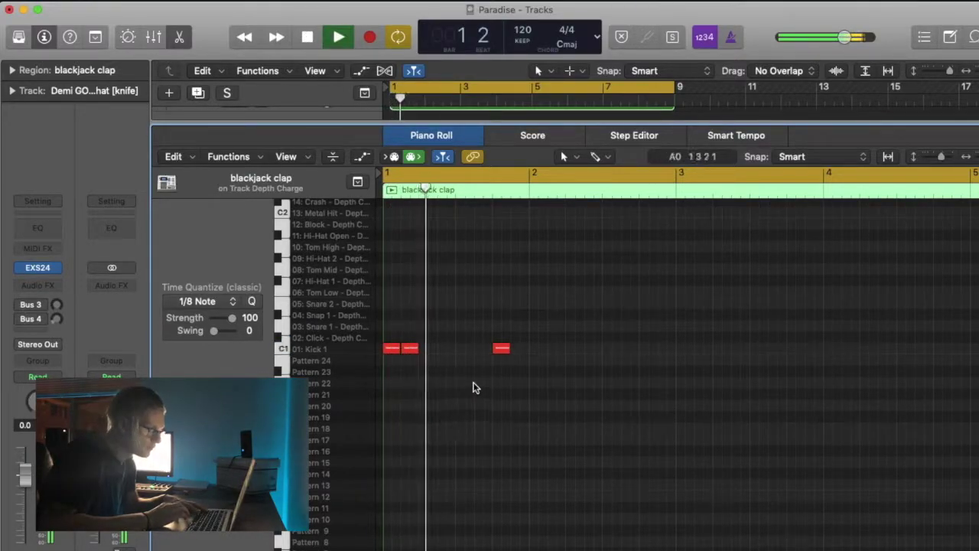
{"action": "key", "text": "space"}
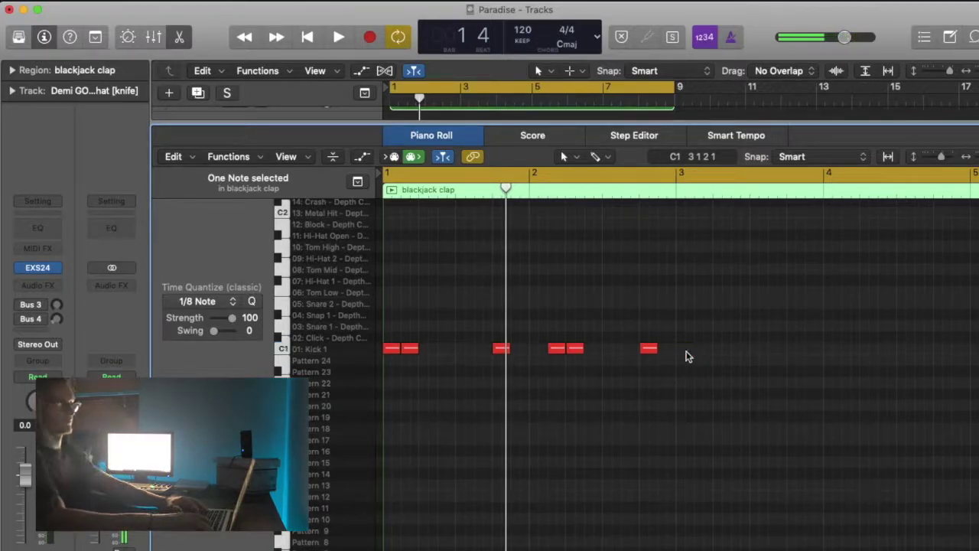
Step: Copy the kick notes of bars 1 and 2 to bars 3 and 4, and play the result
{"action": "left_click_drag", "start_coordinate": [684, 354], "coordinate": [389, 354]}
{"action": "left_click_drag", "start_coordinate": [682, 374], "coordinate": [685, 350]}
{"action": "key", "text": "space"}
{"action": "left_click", "coordinate": [666, 493]}
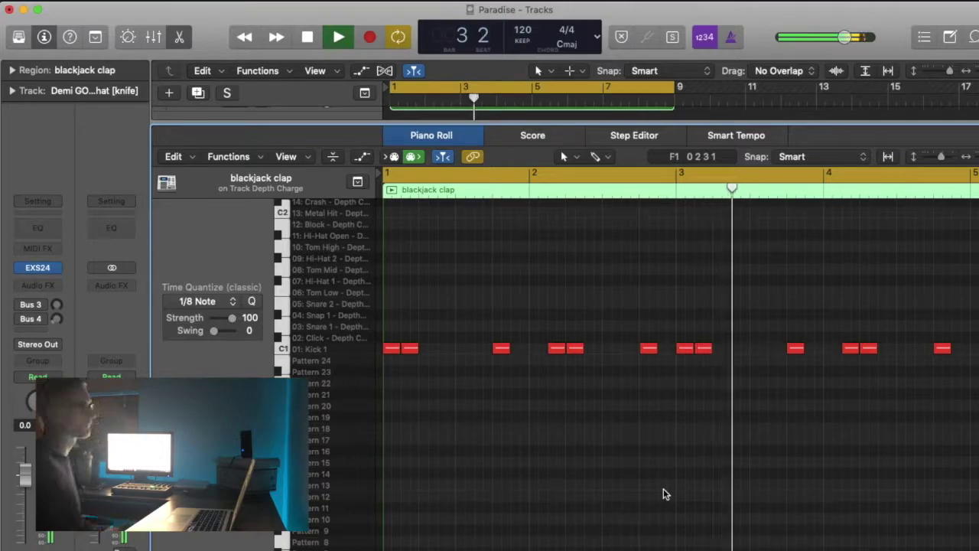
Step: Copy the kick notes of bars 1 to 4 to bar 5, filling the eight-bar Depth Charge region
{"action": "left_click_drag", "start_coordinate": [978, 157], "coordinate": [972, 157]}
{"action": "key", "text": "space"}
{"action": "left_click_drag", "start_coordinate": [780, 405], "coordinate": [312, 331]}
{"action": "left_click_drag", "start_coordinate": [390, 351], "coordinate": [754, 349]}
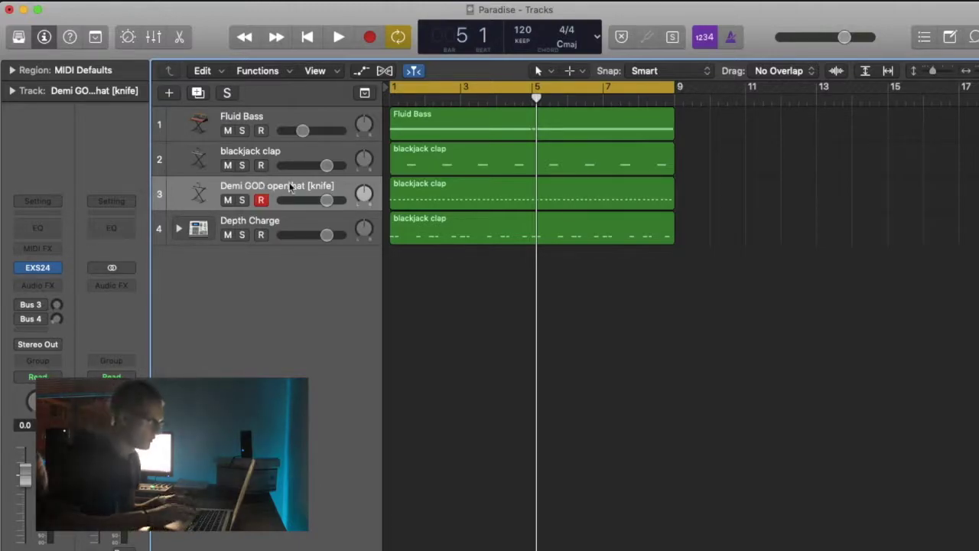
Step: Play the loop, open the blackjack clap region in the Piano Roll and select all of its clap notes
{"action": "key", "text": "space"}
{"action": "key", "text": "space"}
{"action": "double_click", "coordinate": [555, 169]}
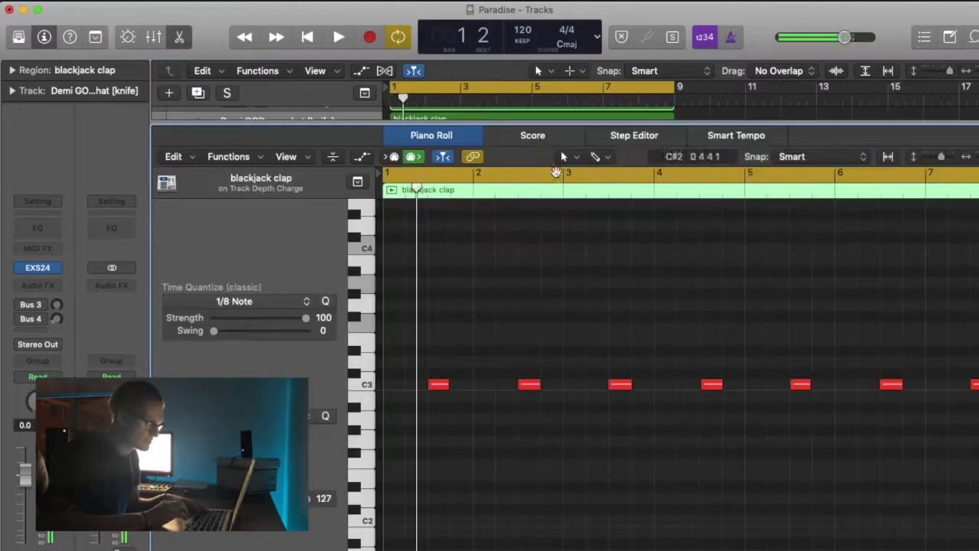
{"action": "left_click_drag", "start_coordinate": [427, 341], "coordinate": [978, 428]}
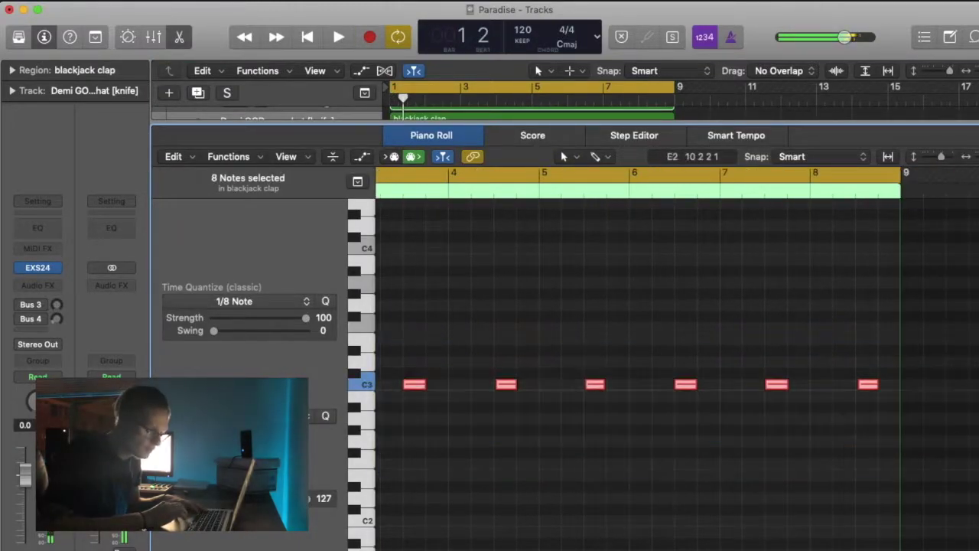
{"action": "scroll", "coordinate": [870, 448], "scroll_direction": "left", "scroll_amount": 5}
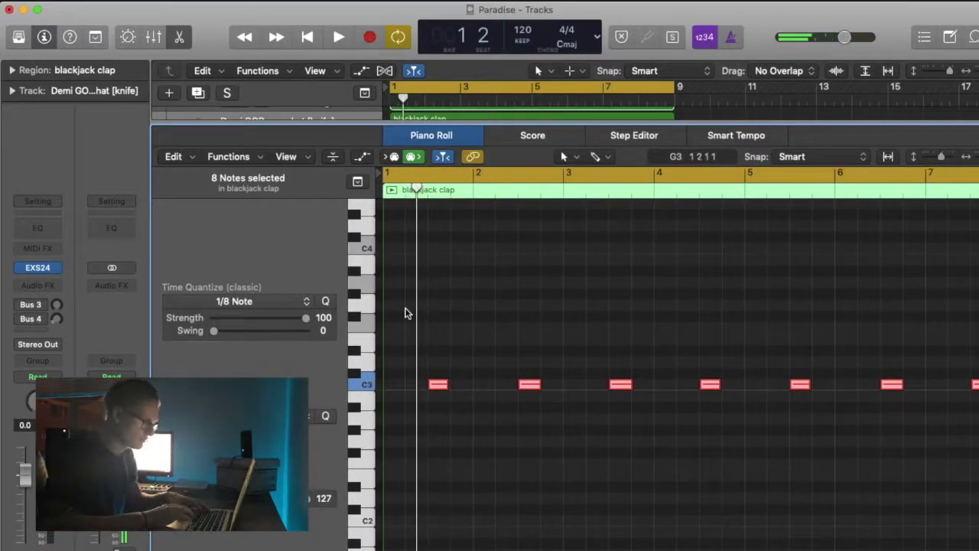
Step: Return to the arrangement during playback and set the Demi GOD open hat track's volume to -5.2 dB
{"action": "key", "text": "space"}
{"action": "key", "text": "e"}
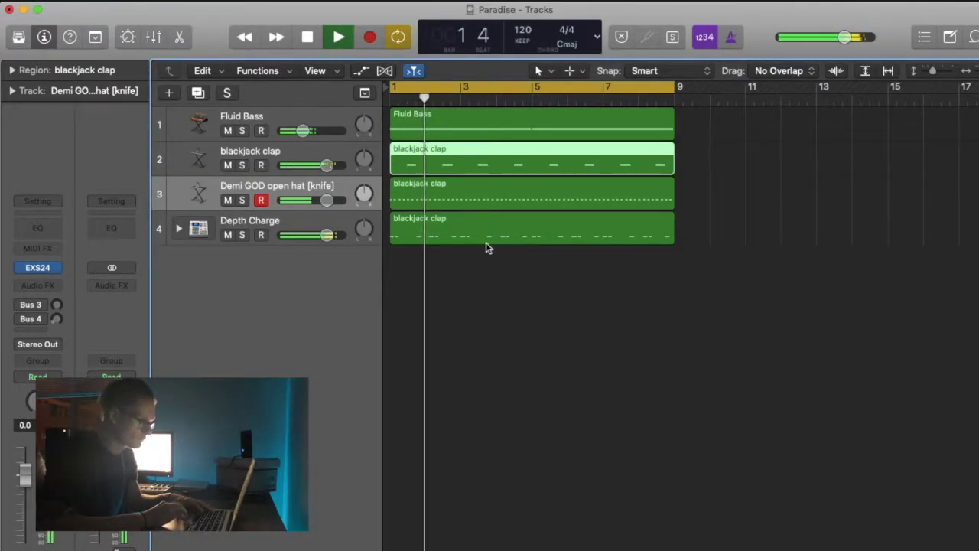
{"action": "left_click_drag", "start_coordinate": [327, 199], "coordinate": [312, 200]}
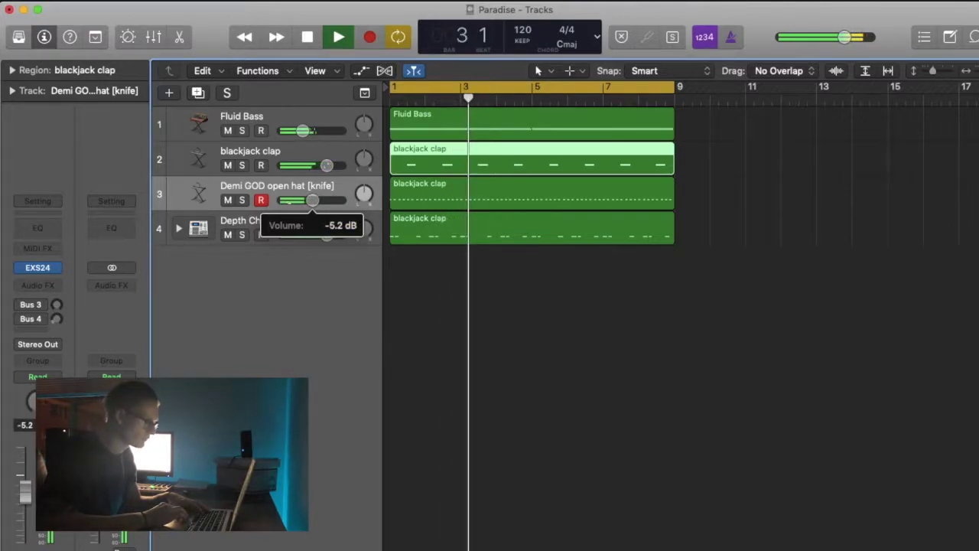
Step: Open the Depth Charge region in the Piano Roll and listen through its kick pattern up to bar 5
{"action": "double_click", "coordinate": [474, 235]}
{"action": "scroll", "coordinate": [719, 437], "scroll_direction": "up", "scroll_amount": 5}
{"action": "scroll", "coordinate": [719, 437], "scroll_direction": "left", "scroll_amount": 5}
{"action": "key", "text": "space"}
{"action": "key", "text": "space"}
{"action": "left_click", "coordinate": [709, 454]}
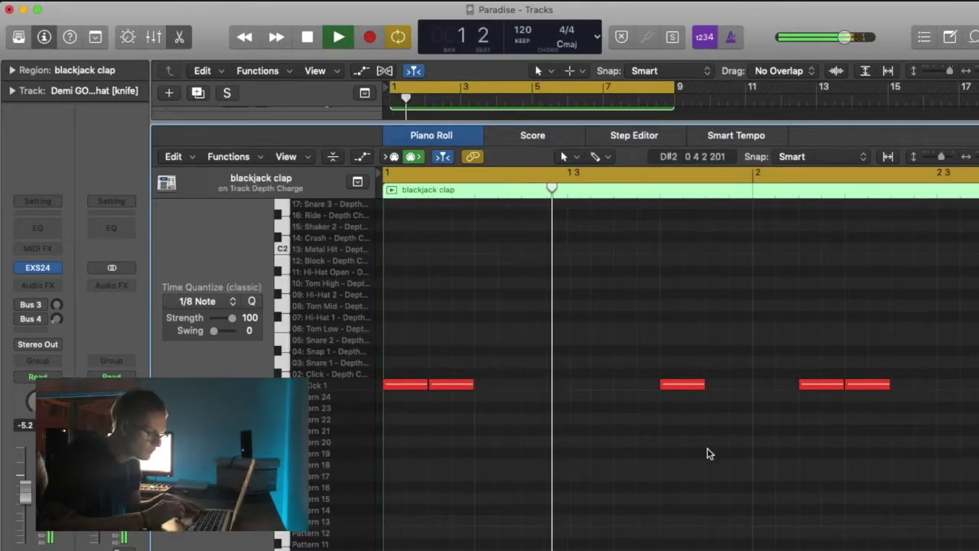
{"action": "scroll", "coordinate": [709, 453], "scroll_direction": "right", "scroll_amount": 5}
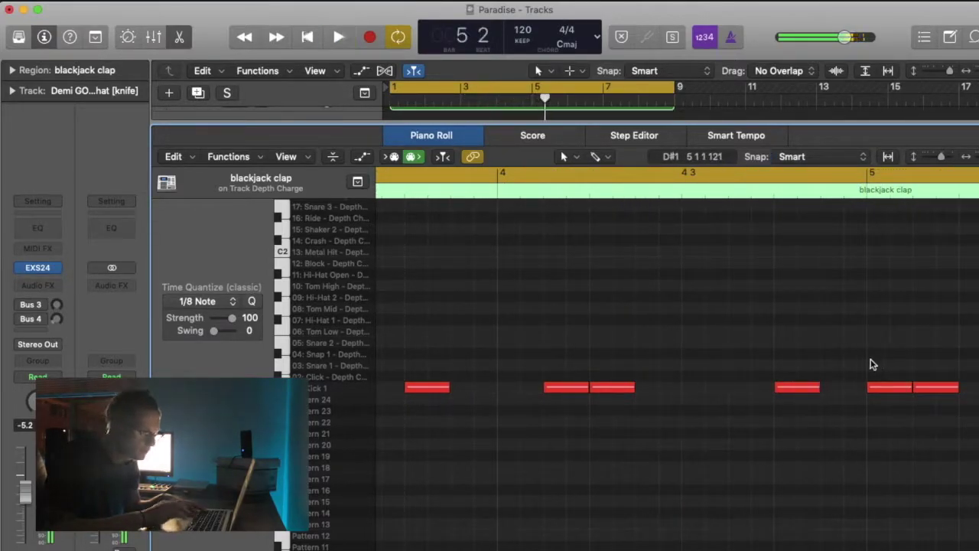
{"action": "left_click_drag", "start_coordinate": [800, 395], "coordinate": [836, 399]}
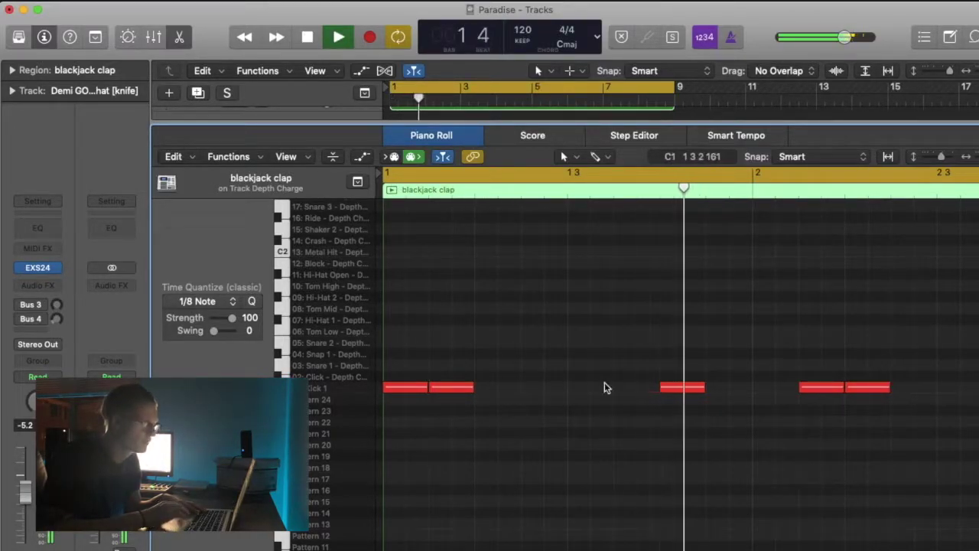
Step: Select all kick notes in the eight bars, shorten them together to about half their length and play them back
{"action": "key", "text": "space"}
{"action": "left_click_drag", "start_coordinate": [413, 358], "coordinate": [967, 442]}
{"action": "scroll", "coordinate": [765, 429], "scroll_direction": "right", "scroll_amount": 2}
{"action": "right_click", "coordinate": [684, 356]}
{"action": "key", "text": "Escape"}
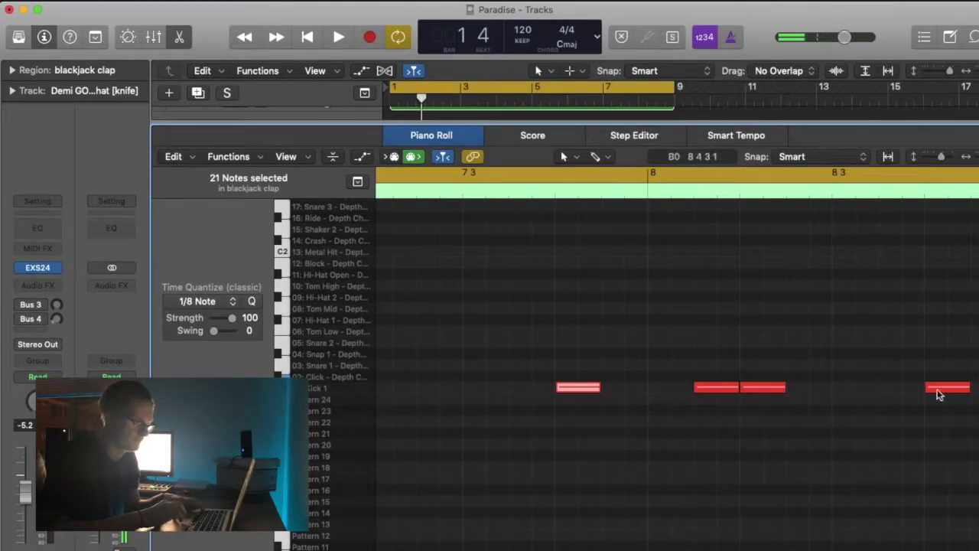
{"action": "left_click_drag", "start_coordinate": [696, 342], "coordinate": [975, 472]}
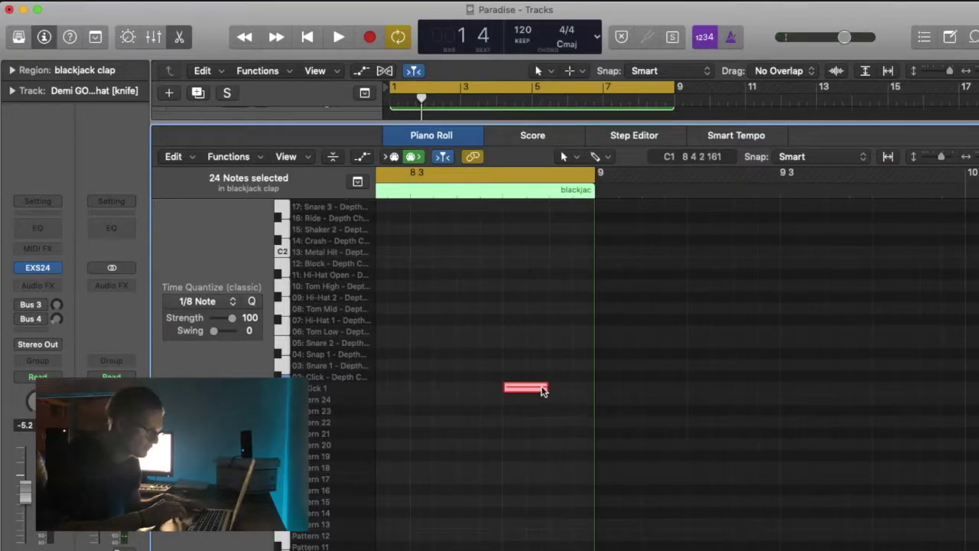
{"action": "left_click_drag", "start_coordinate": [544, 386], "coordinate": [521, 394]}
{"action": "key", "text": "space"}
{"action": "left_click", "coordinate": [624, 455]}
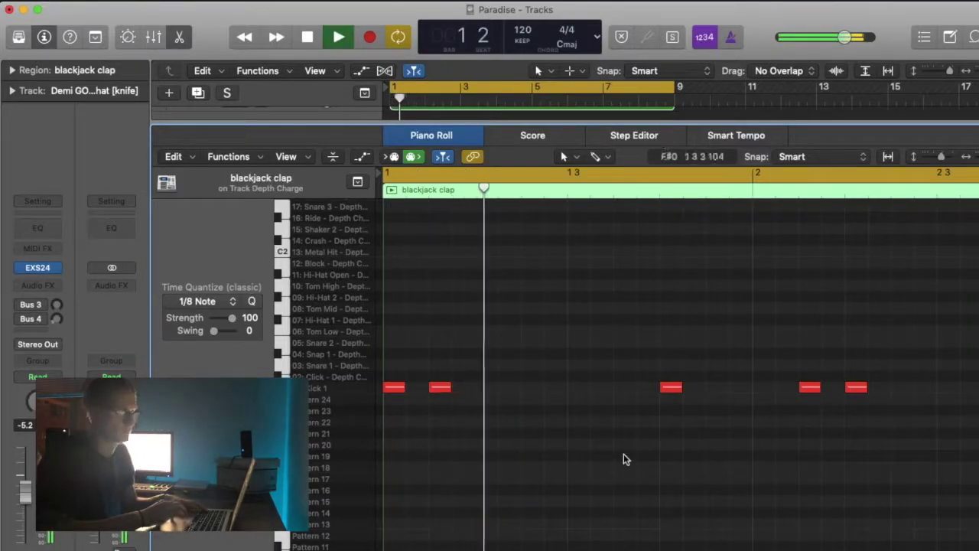
{"action": "key", "text": "super+Left"}
{"action": "key", "text": "super+Left"}
{"action": "key", "text": "super+Left"}
{"action": "key", "text": "super+Left"}
{"action": "key", "text": "super+Left"}
{"action": "key", "text": "super+Left"}
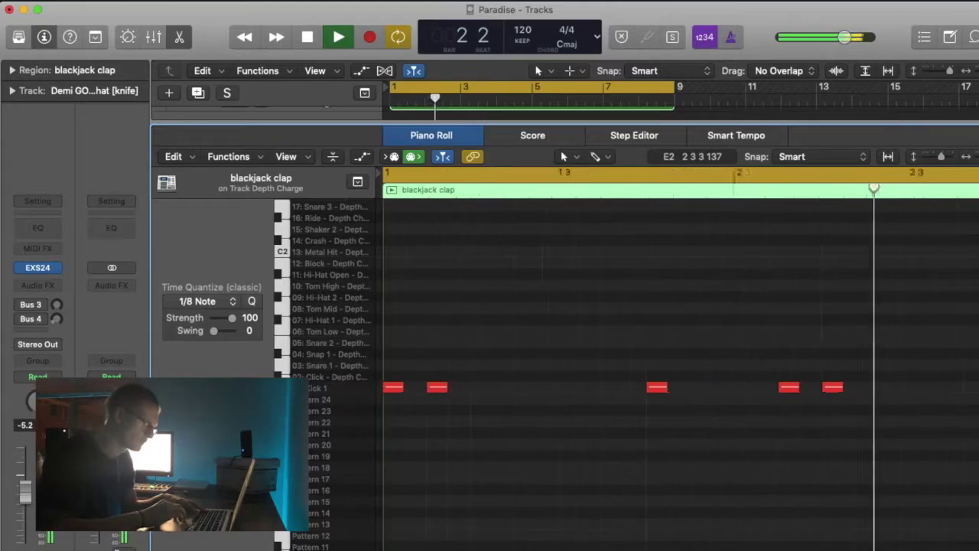
{"action": "key", "text": "x"}
{"action": "key", "text": "x"}
{"action": "key", "text": "x"}
{"action": "key", "text": "x"}
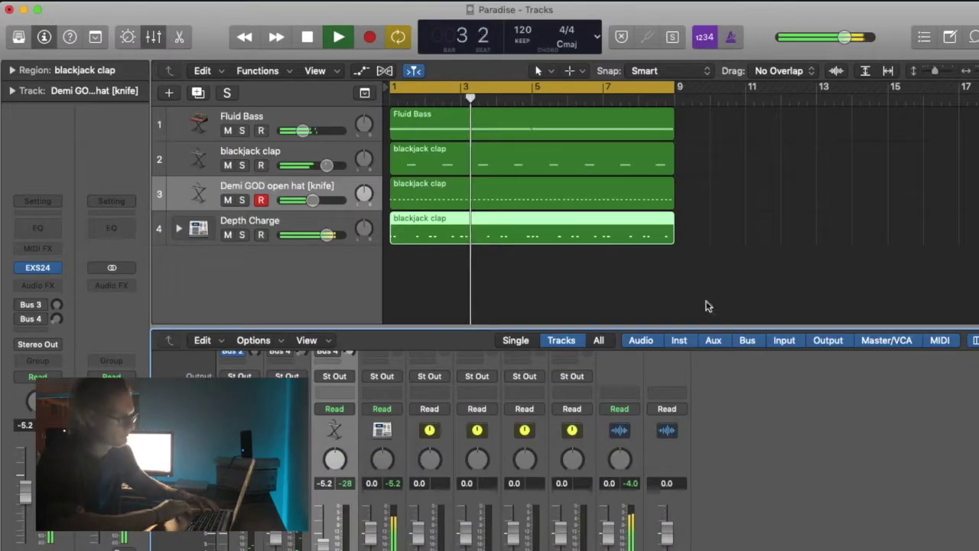
{"action": "double_click", "coordinate": [432, 201]}
{"action": "key", "text": "x"}
{"action": "key", "text": "x"}
{"action": "key", "text": "x"}
{"action": "key", "text": "x"}
{"action": "key", "text": "x"}
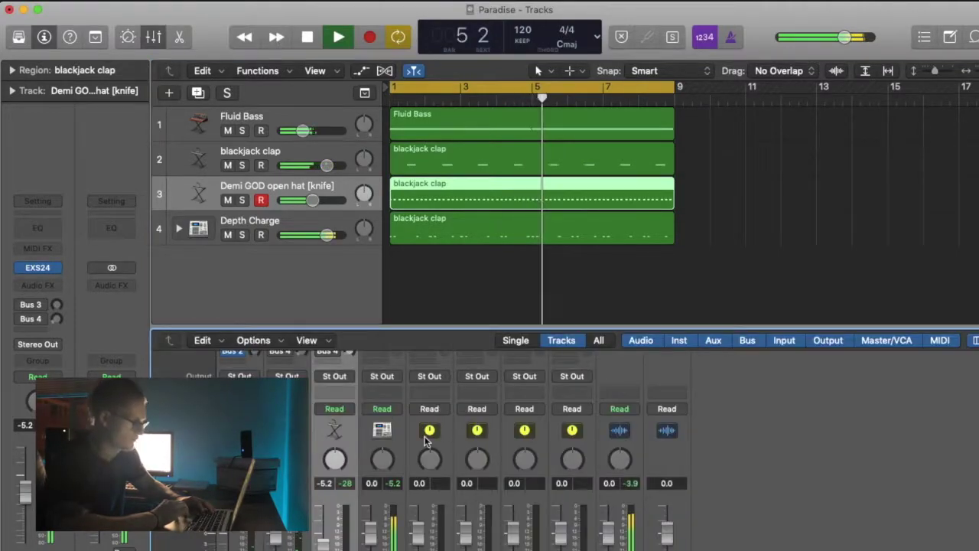
{"action": "key", "text": "x"}
{"action": "key", "text": "x"}
{"action": "key", "text": "x"}
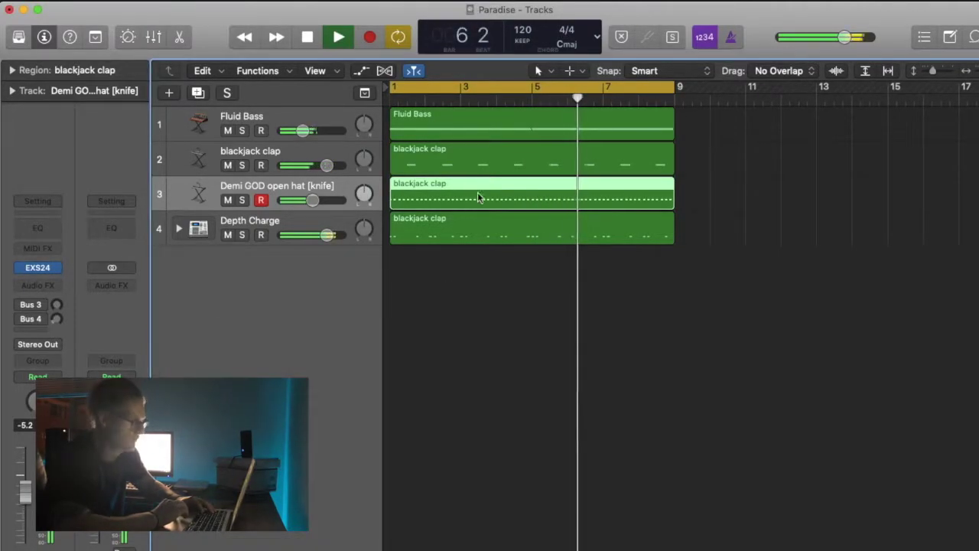
Step: Open the open hat region and lengthen the fourth hat of bar 1 and the second hat of bar 2 to about double
{"action": "double_click", "coordinate": [478, 191]}
{"action": "scroll", "coordinate": [543, 400], "scroll_direction": "left", "scroll_amount": 8}
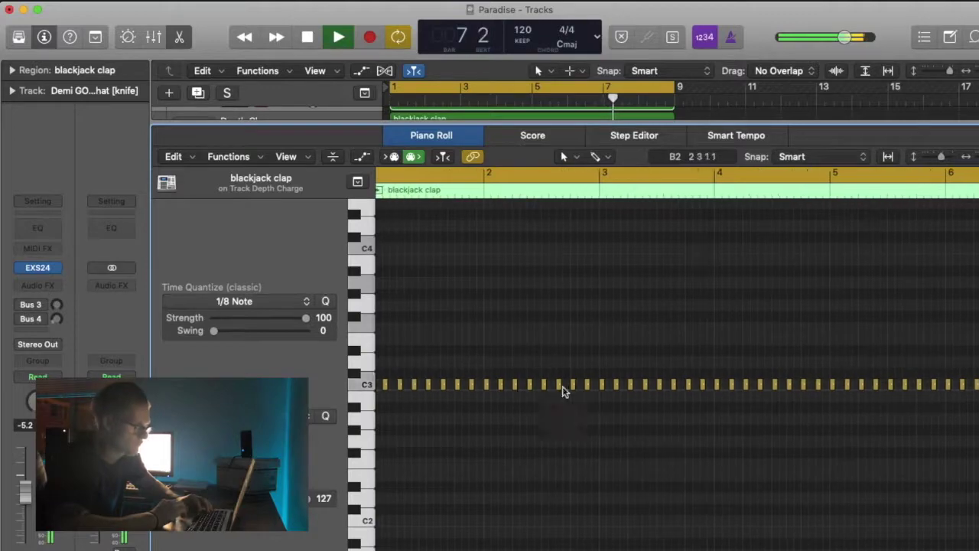
{"action": "left_click_drag", "start_coordinate": [972, 157], "coordinate": [976, 156]}
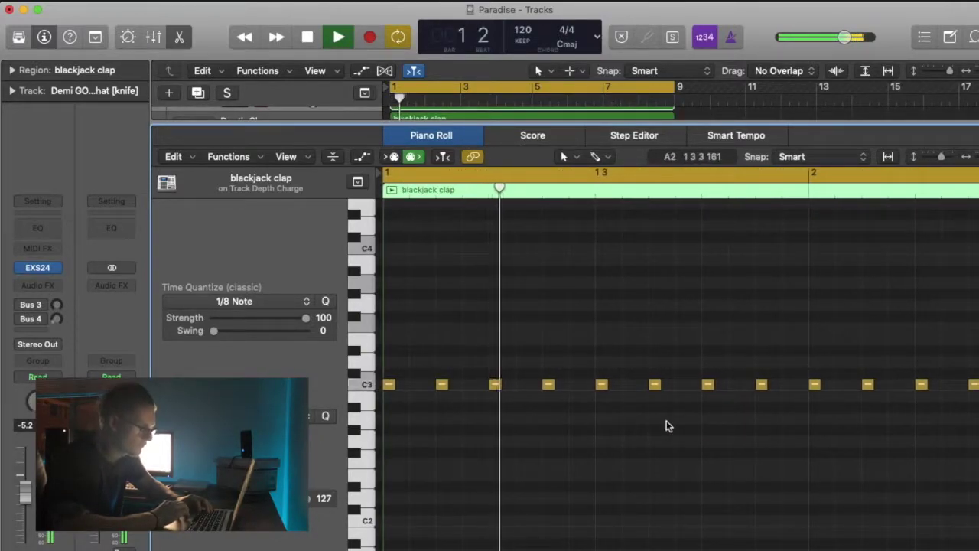
{"action": "left_click_drag", "start_coordinate": [553, 384], "coordinate": [566, 391]}
{"action": "left_click", "coordinate": [566, 406]}
{"action": "scroll", "coordinate": [701, 419], "scroll_direction": "right", "scroll_amount": 3}
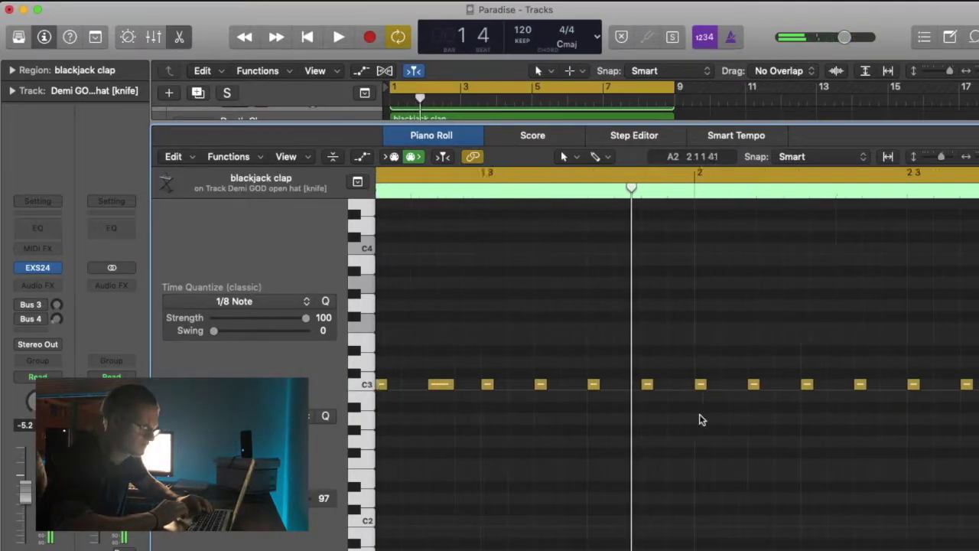
{"action": "left_click_drag", "start_coordinate": [752, 385], "coordinate": [763, 398]}
{"action": "key", "text": "space"}
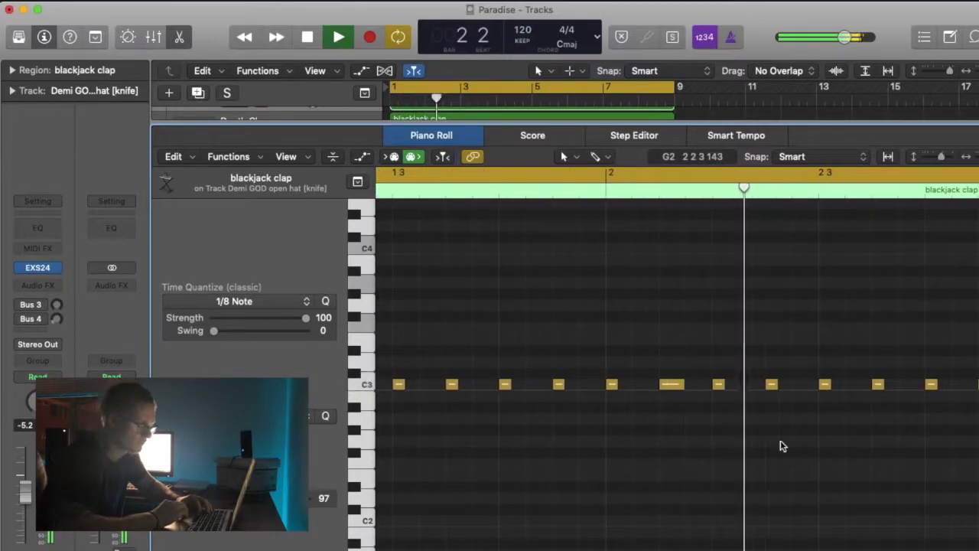
Step: Try extending the fourth open hat note of bar 1 up to the next note, and listen to it
{"action": "scroll", "coordinate": [756, 443], "scroll_direction": "left", "scroll_amount": 5}
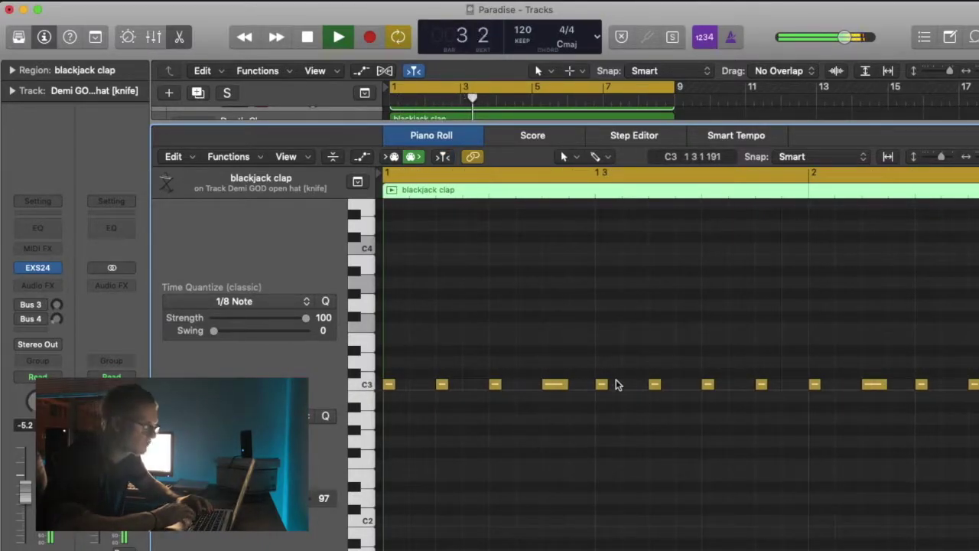
{"action": "left_click_drag", "start_coordinate": [567, 384], "coordinate": [594, 399]}
{"action": "key", "text": "space"}
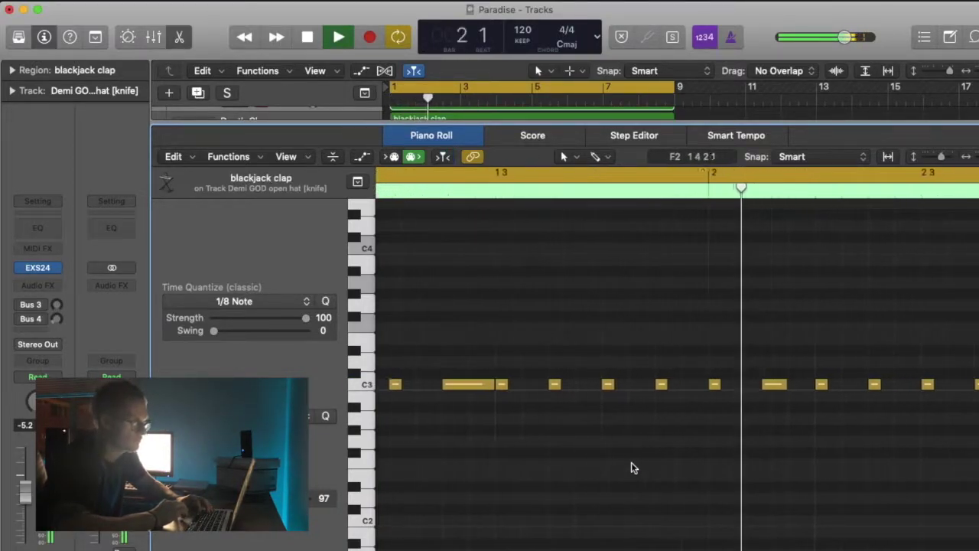
{"action": "scroll", "coordinate": [713, 465], "scroll_direction": "right", "scroll_amount": 3}
{"action": "scroll", "coordinate": [713, 465], "scroll_direction": "left", "scroll_amount": 5}
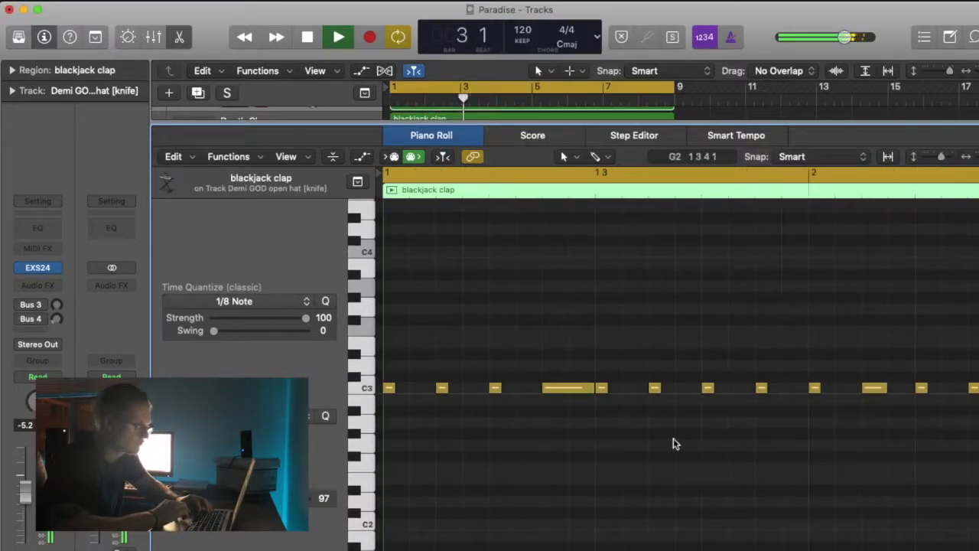
Step: Shorten the fourth open hat note of bar 1 so it ends before the next note, and close the Piano Roll
{"action": "left_click_drag", "start_coordinate": [596, 388], "coordinate": [562, 392]}
{"action": "left_click", "coordinate": [594, 470]}
{"action": "key", "text": "e"}
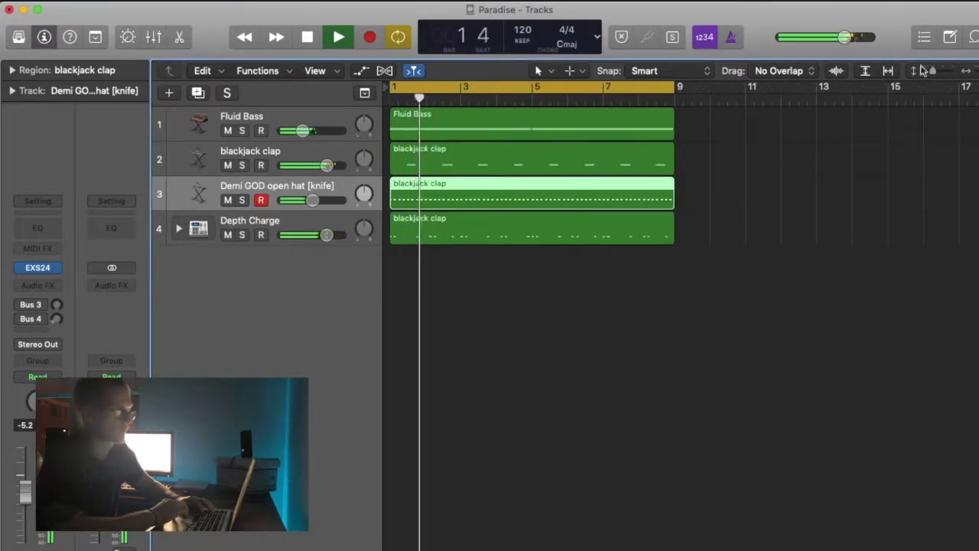
Step: Add a software instrument track below the blackjack clap track and load the EXS24 sampler in stereo as its instrument
{"action": "left_click", "coordinate": [225, 158]}
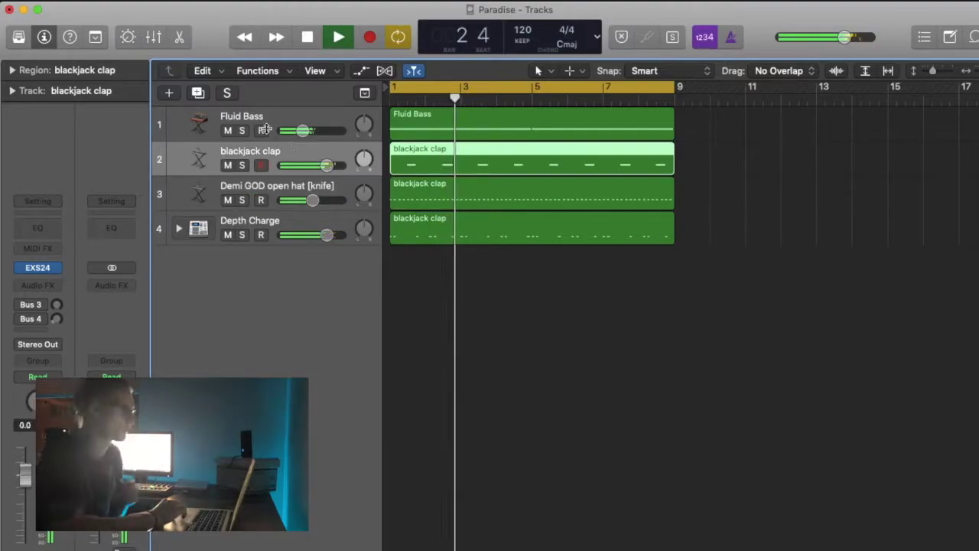
{"action": "key", "text": "alt+super+n"}
{"action": "key", "text": "Return"}
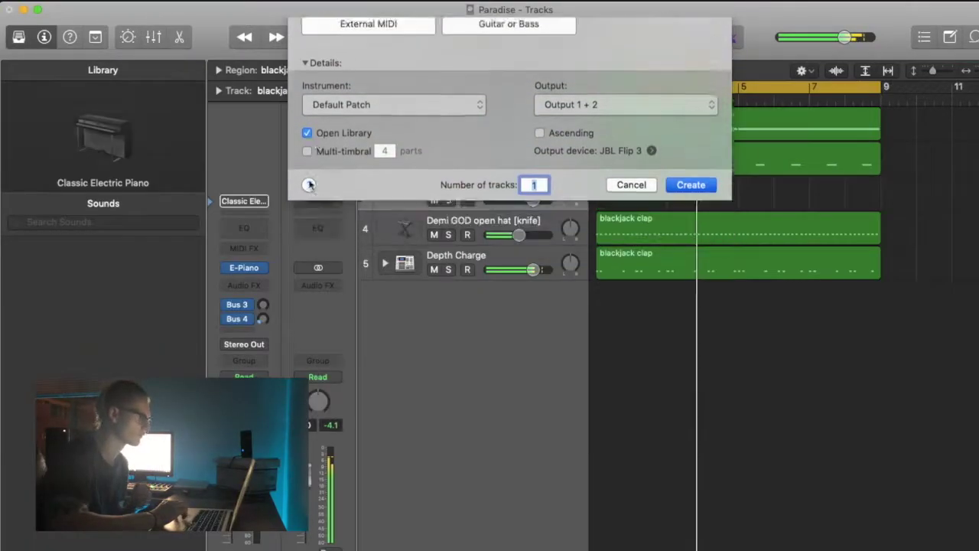
{"action": "left_click", "coordinate": [269, 273]}
{"action": "mouse_move", "coordinate": [323, 241]}
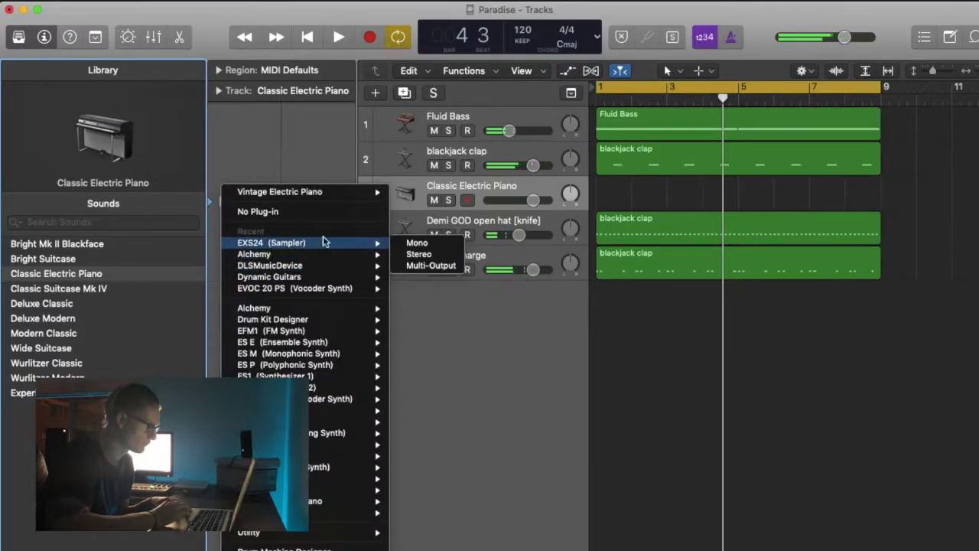
{"action": "left_click", "coordinate": [431, 258]}
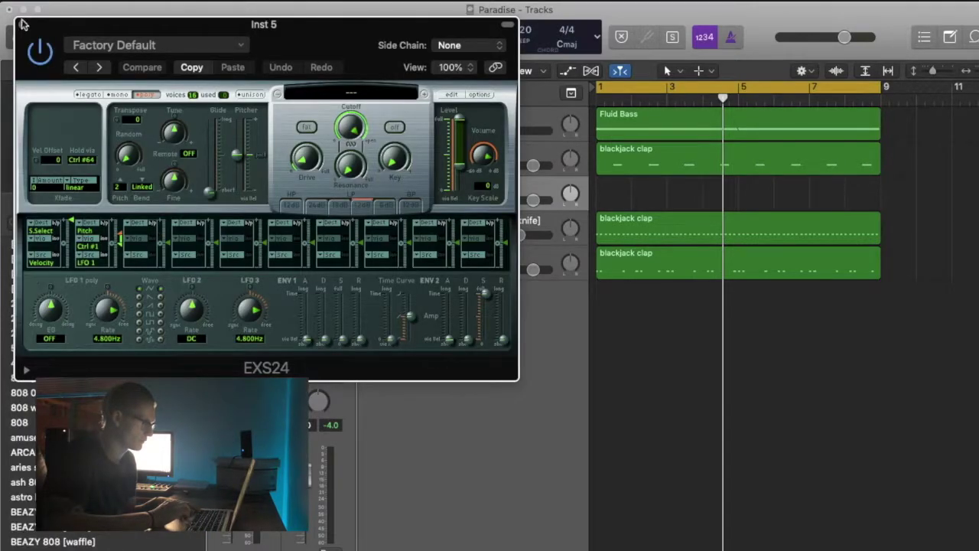
{"action": "left_click", "coordinate": [23, 26]}
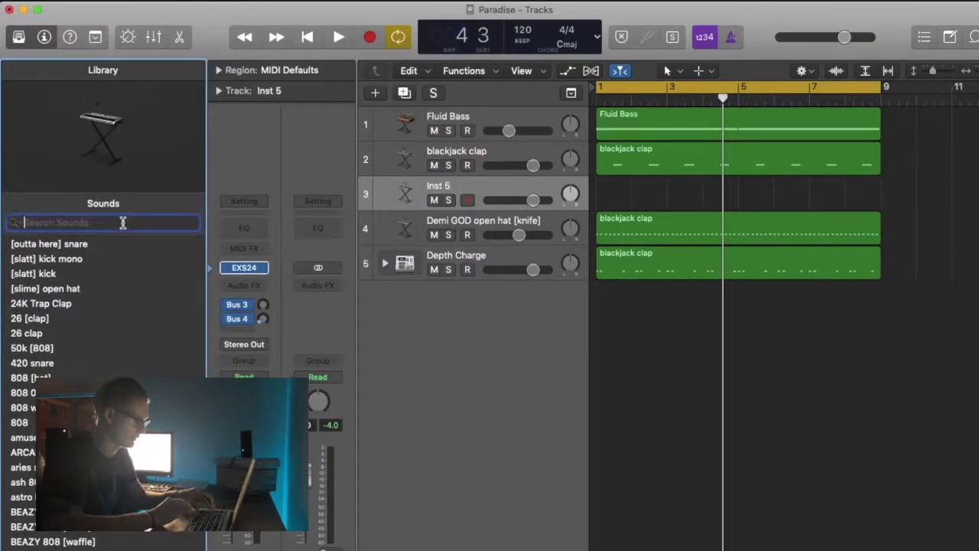
Step: Search the library for snare and load the amusement [snare] sound on the new sampler track
{"action": "type", "text": "snare"}
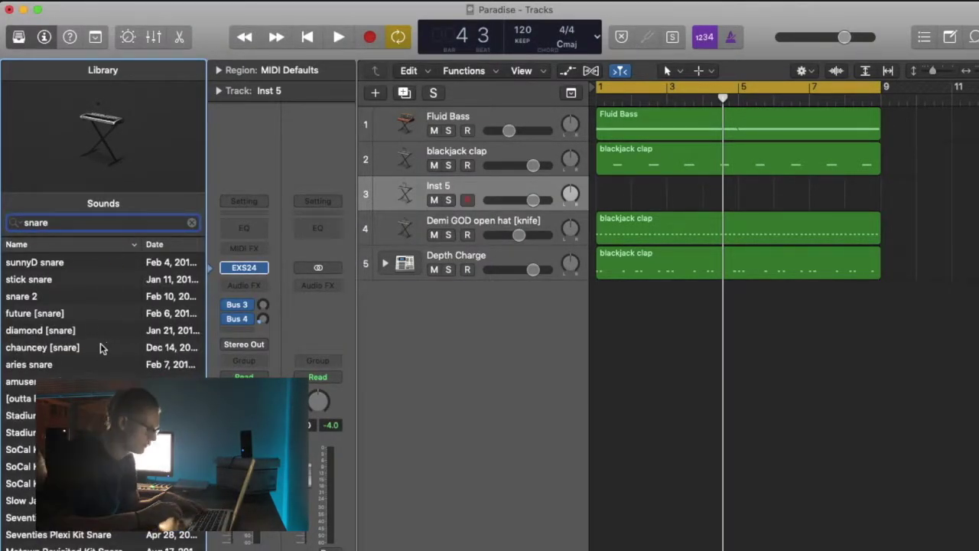
{"action": "scroll", "coordinate": [89, 367], "scroll_direction": "down", "scroll_amount": 1}
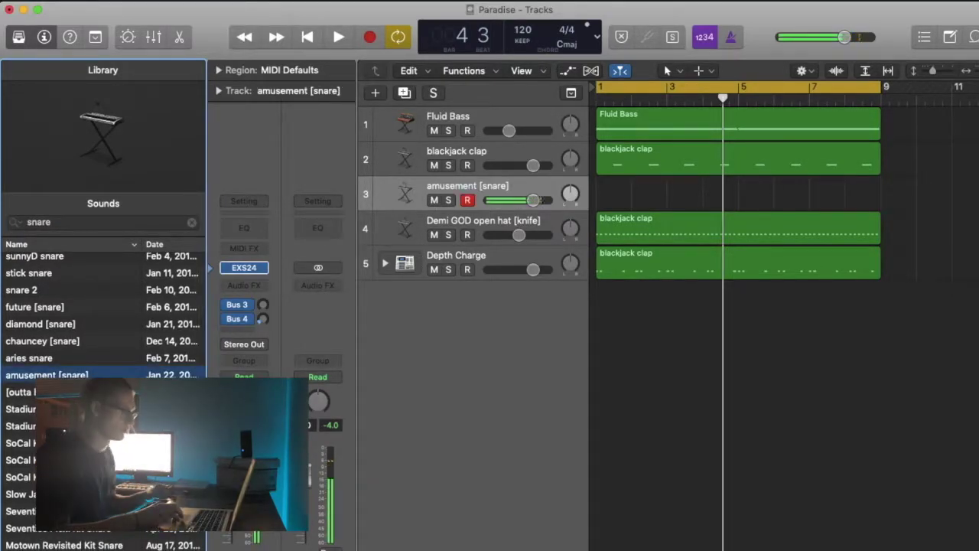
{"action": "key", "text": "x"}
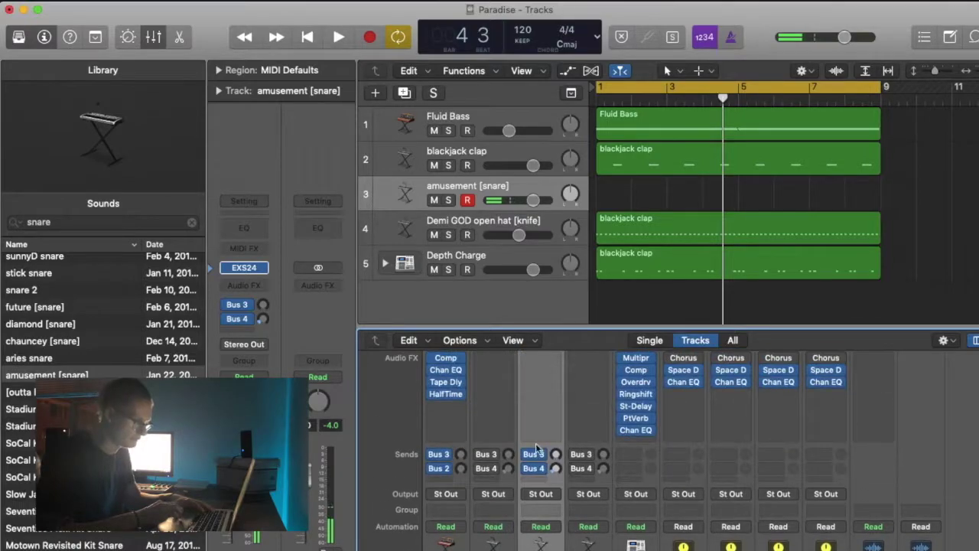
Step: Copy the blackjack clap region onto the amusement [snare] track and move that track above the clap track
{"action": "left_click_drag", "start_coordinate": [667, 159], "coordinate": [666, 187]}
{"action": "left_click_drag", "start_coordinate": [505, 185], "coordinate": [504, 153]}
Step: Play the beat, lower the amusement [snare] track's volume and close the Mixer
{"action": "key", "text": "space"}
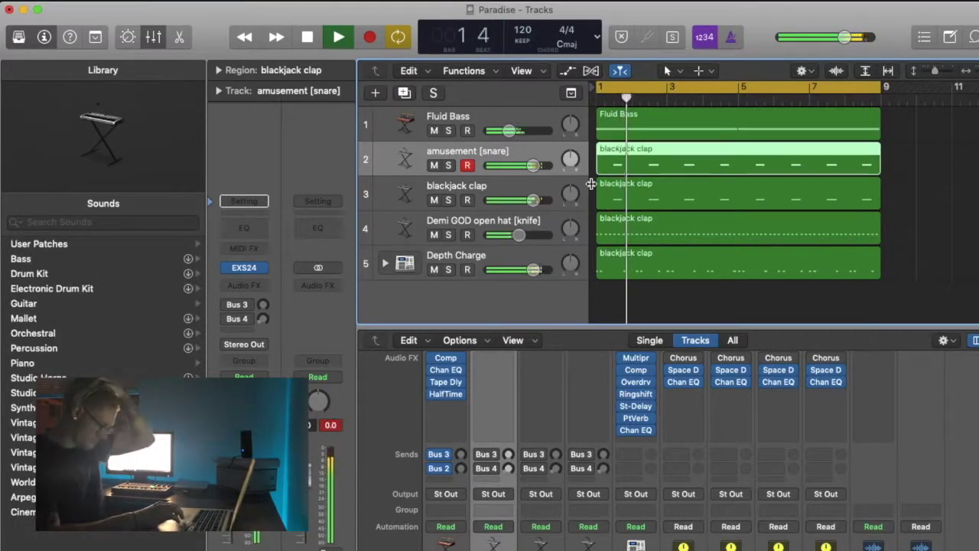
{"action": "left_click_drag", "start_coordinate": [534, 166], "coordinate": [516, 165]}
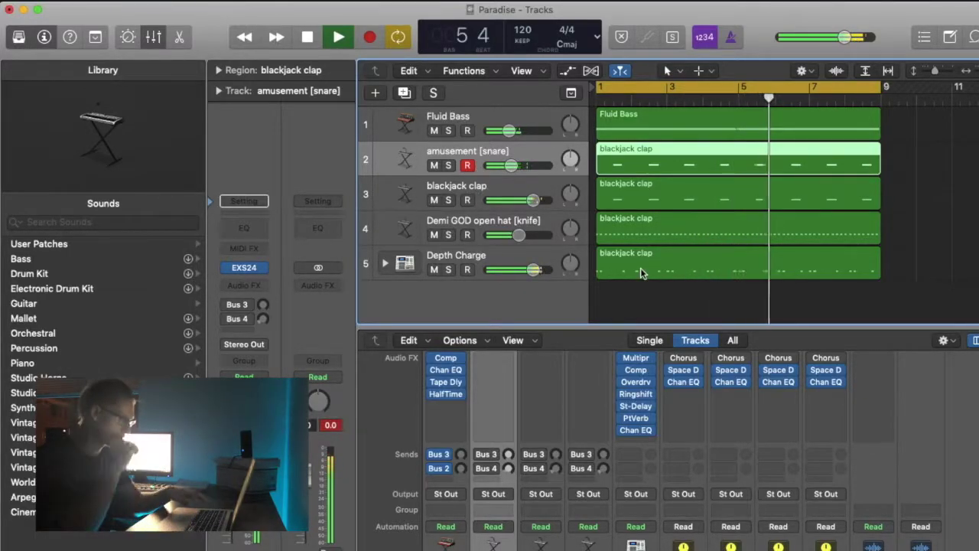
{"action": "key", "text": "x"}
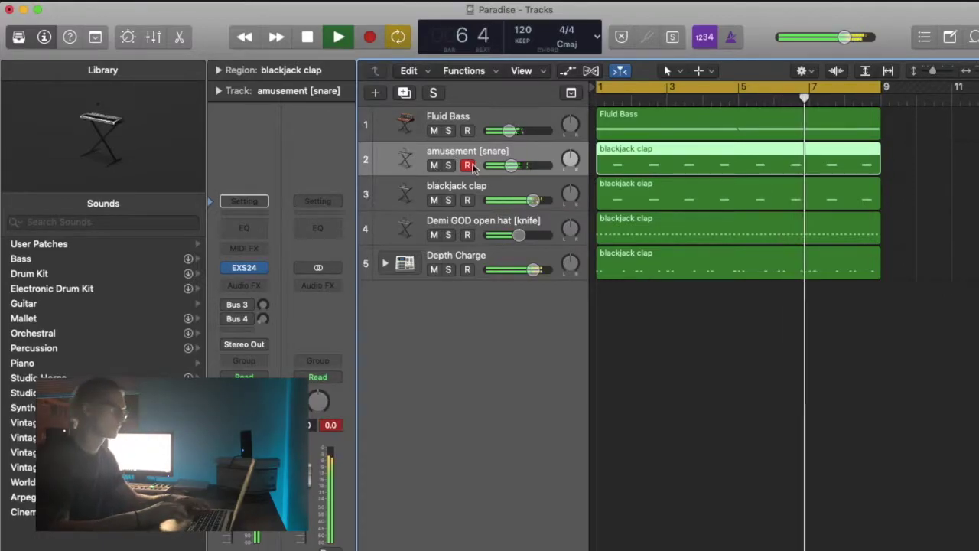
Step: Open the snare region, transpose all eight notes down to G#2 and play a short stretch
{"action": "double_click", "coordinate": [635, 157]}
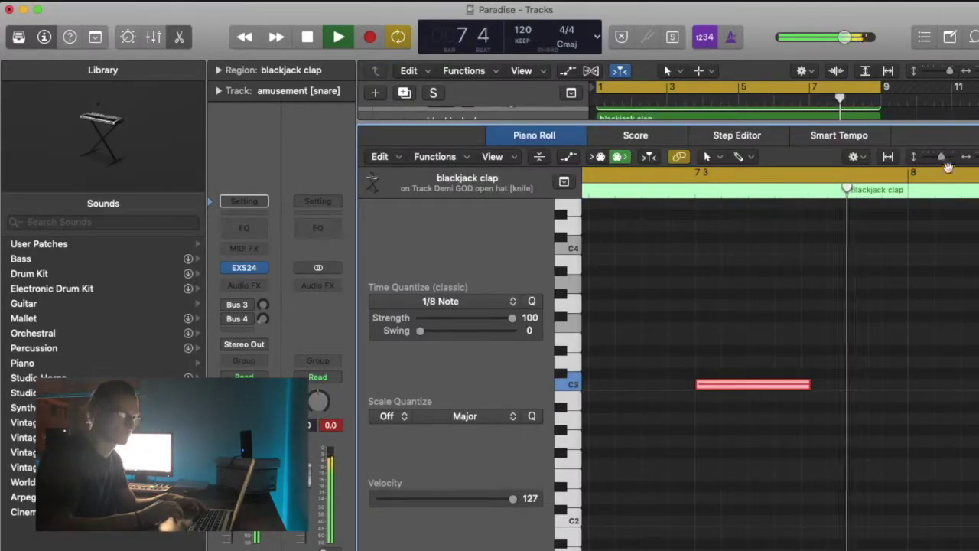
{"action": "left_click_drag", "start_coordinate": [978, 157], "coordinate": [968, 159]}
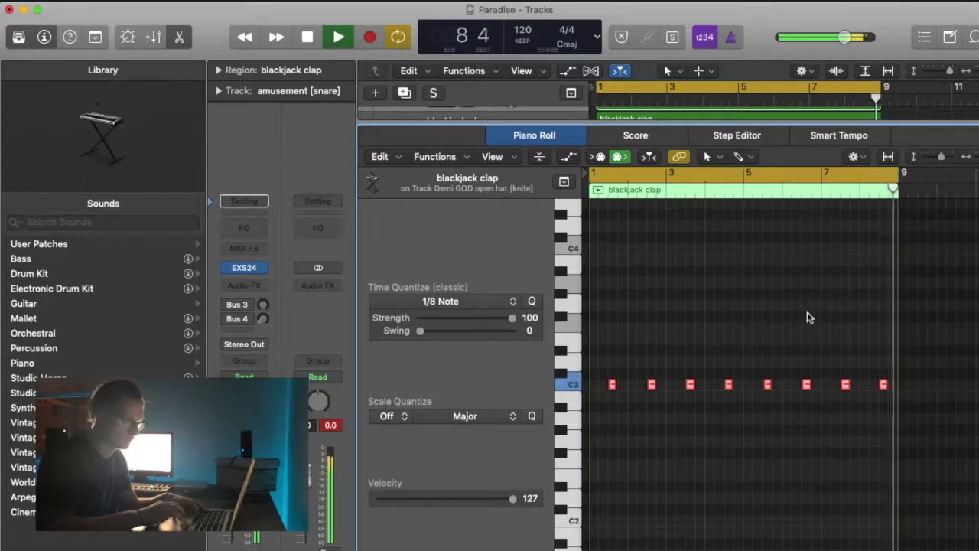
{"action": "key", "text": "super+a"}
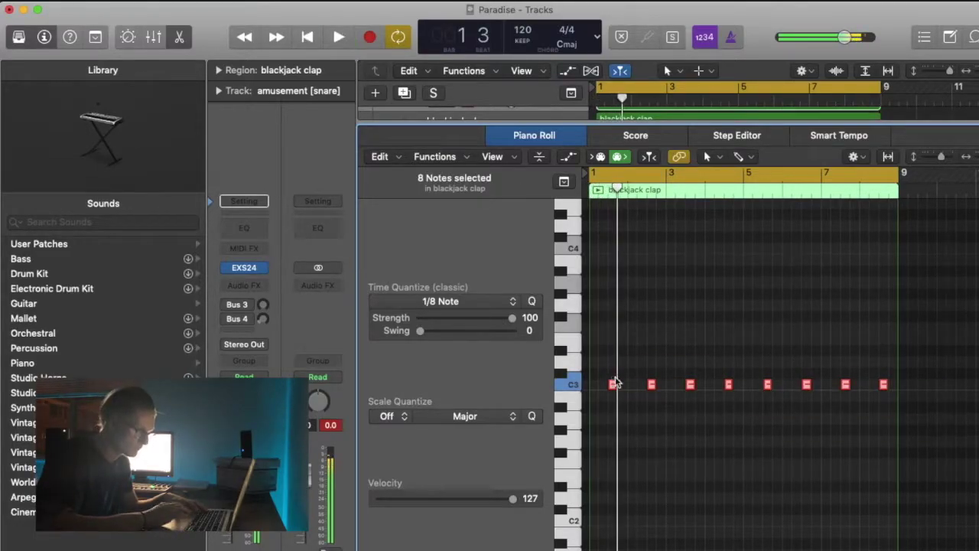
{"action": "left_click_drag", "start_coordinate": [613, 386], "coordinate": [615, 433]}
{"action": "key", "text": "space"}
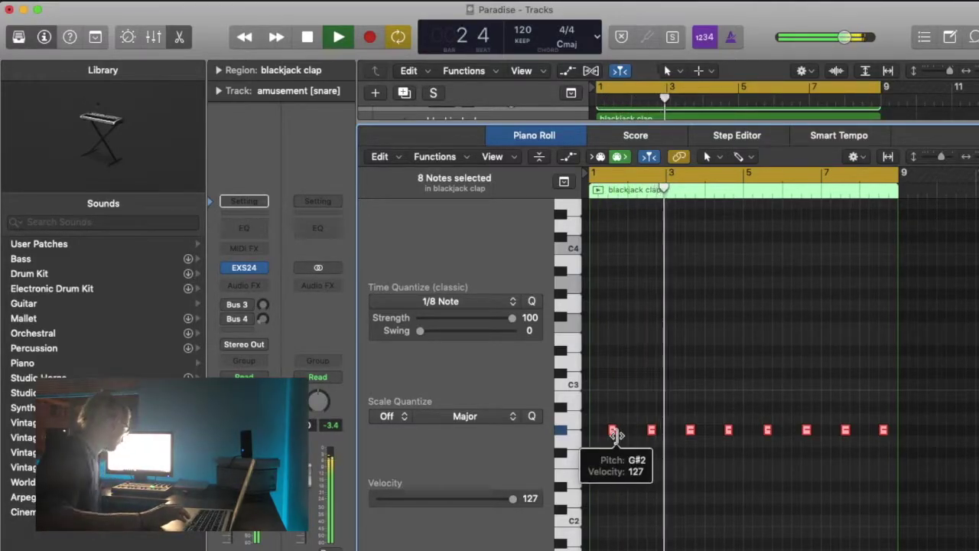
{"action": "key", "text": "space"}
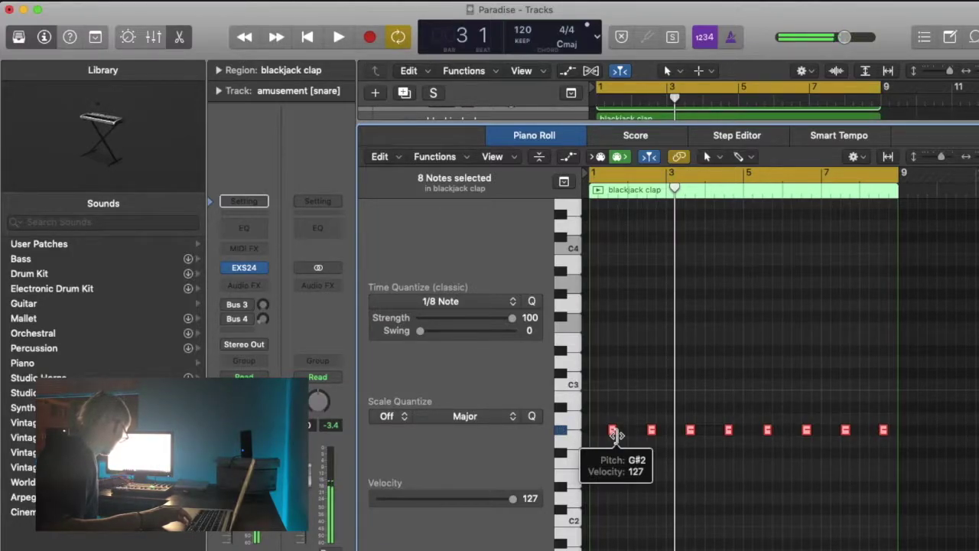
Step: Close the Piano Roll and listen to the transposed snare with the other tracks
{"action": "key", "text": "space"}
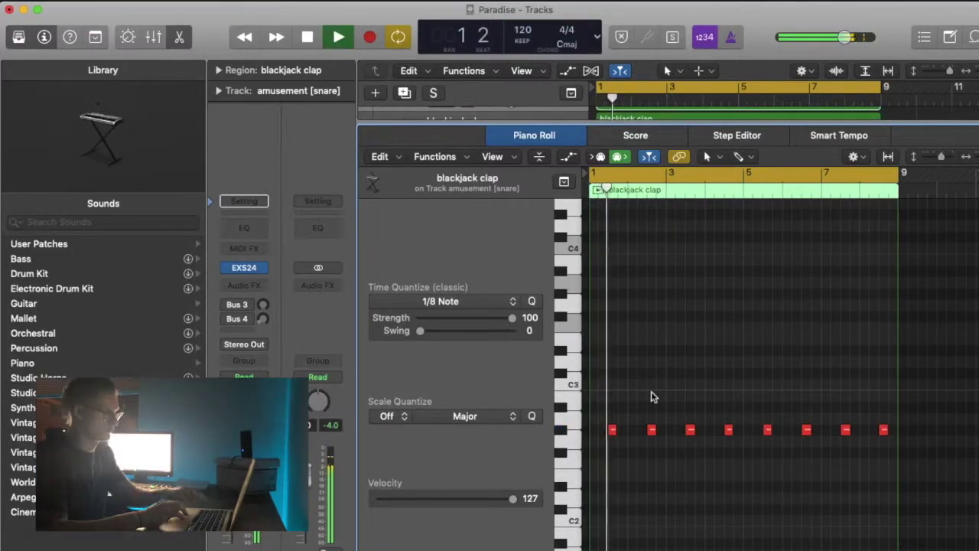
{"action": "key", "text": "x"}
{"action": "key", "text": "x"}
{"action": "key", "text": "x"}
{"action": "key", "text": "x"}
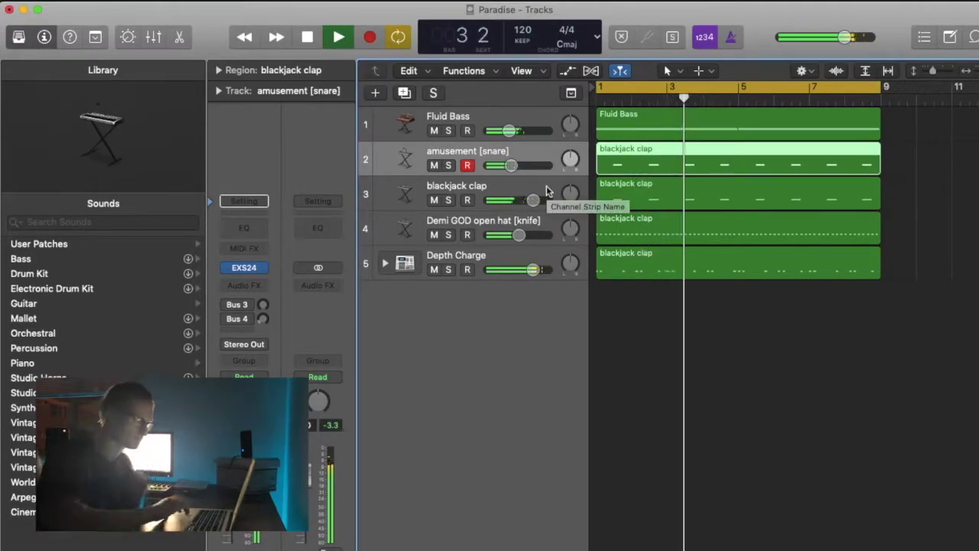
{"action": "key", "text": "space"}
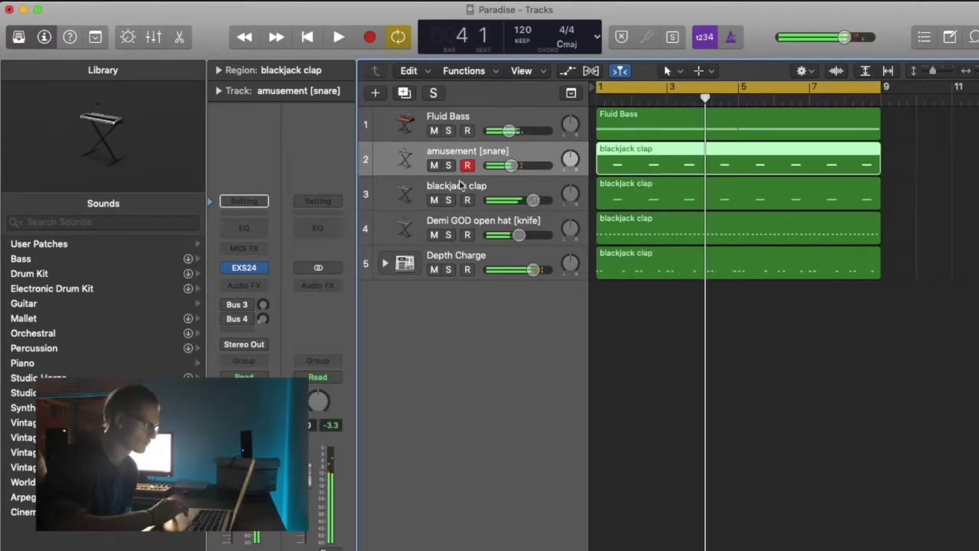
Step: Add one software instrument track with the default patch below the Depth Charge track
{"action": "left_click", "coordinate": [460, 257]}
{"action": "left_click", "coordinate": [405, 93]}
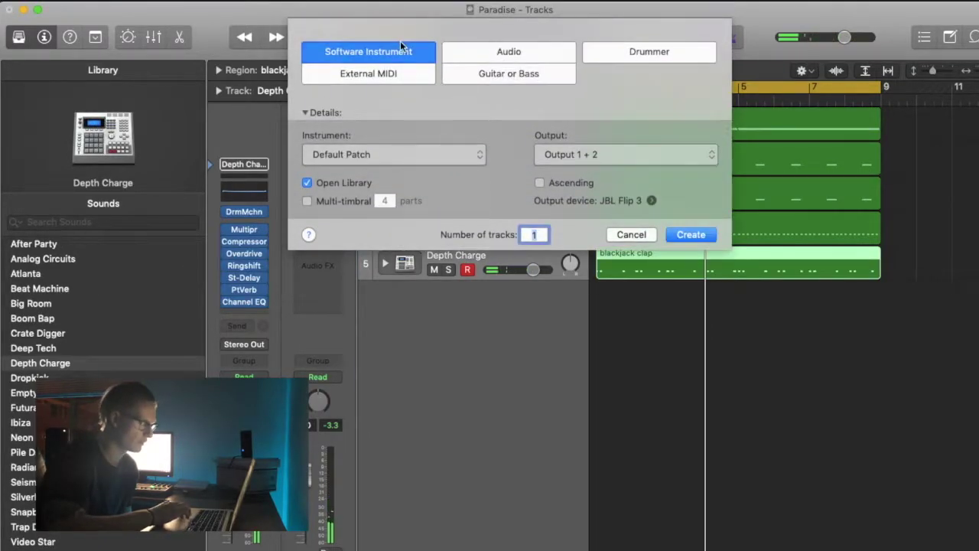
{"action": "left_click", "coordinate": [690, 232]}
Step: Open the open hat region and delete all its notes in bars 3 to 8
{"action": "double_click", "coordinate": [760, 245]}
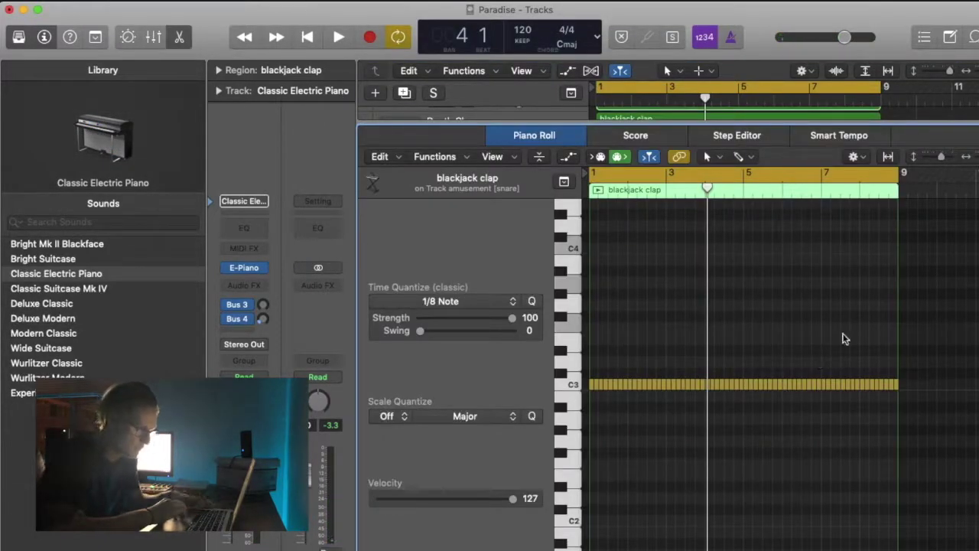
{"action": "key", "text": "super+Right"}
{"action": "key", "text": "super+Right"}
{"action": "key", "text": "super+Right"}
{"action": "scroll", "coordinate": [771, 412], "scroll_direction": "left", "scroll_amount": 5}
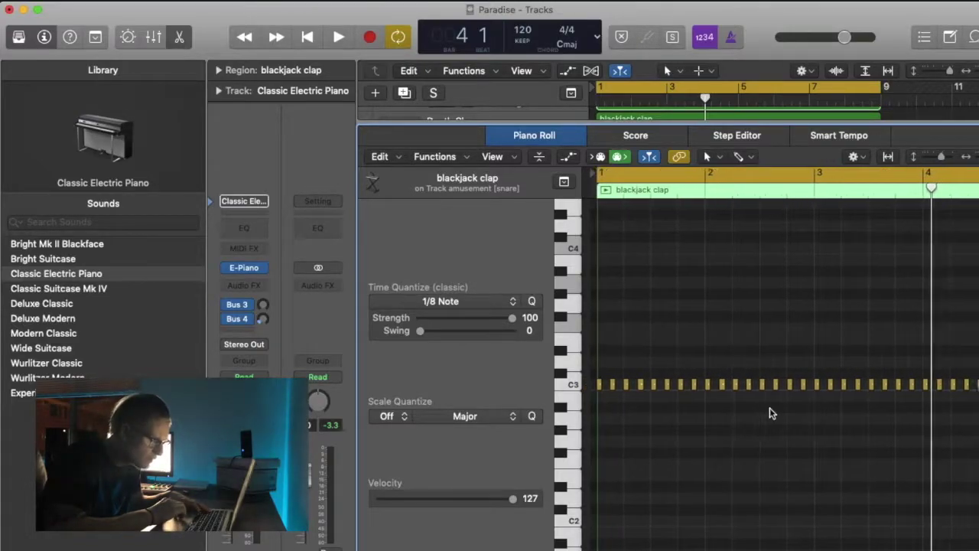
{"action": "key", "text": "super+Right"}
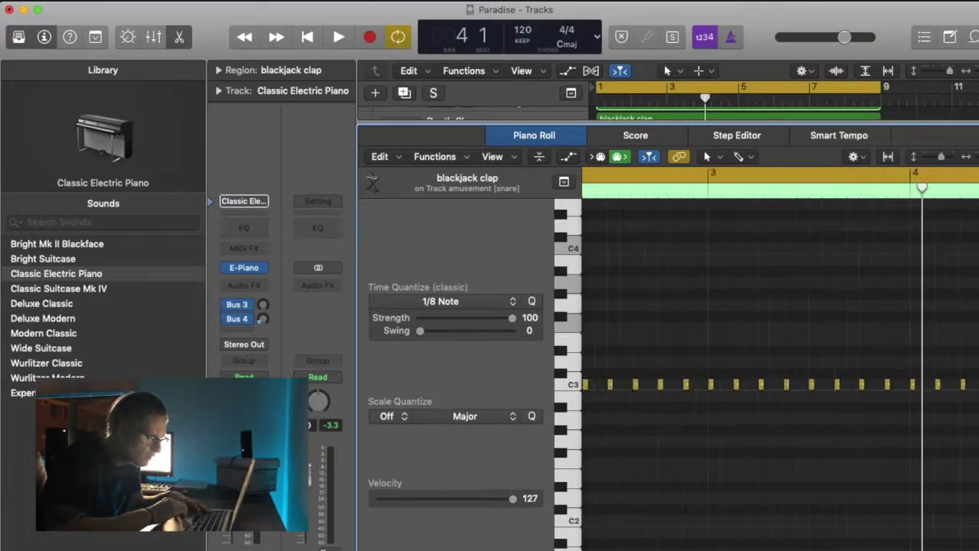
{"action": "scroll", "coordinate": [814, 392], "scroll_direction": "left", "scroll_amount": 3}
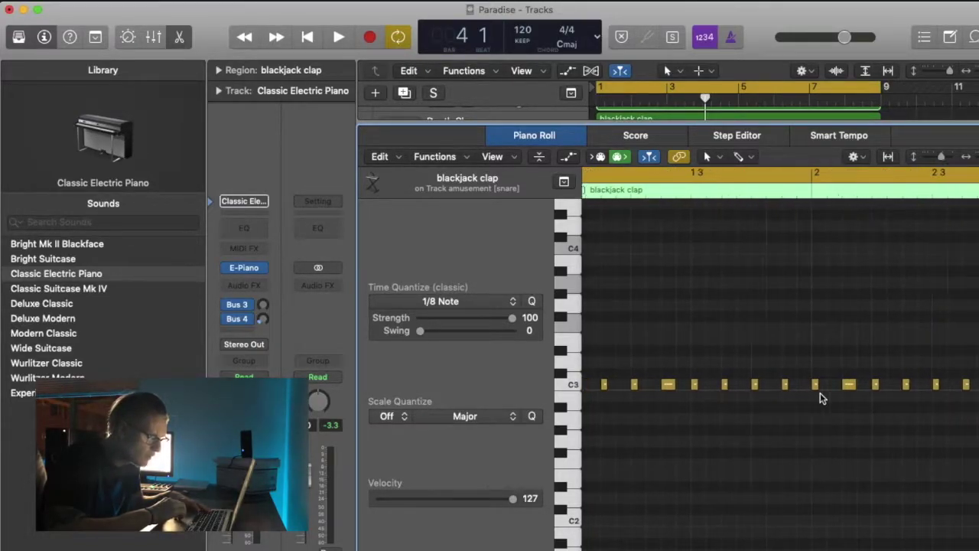
{"action": "left_click_drag", "start_coordinate": [710, 376], "coordinate": [977, 437]}
{"action": "key", "text": "Delete"}
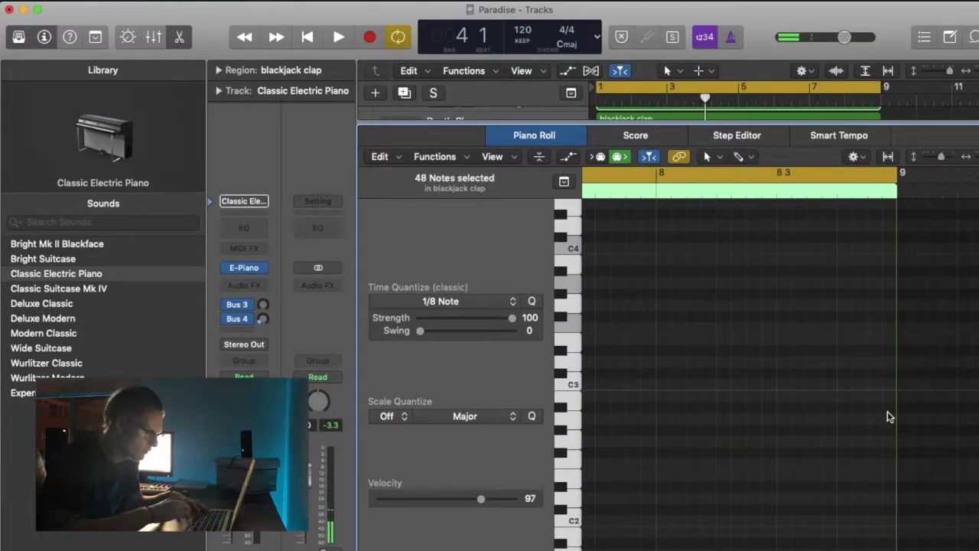
Step: Copy the open hat notes of bars 1 and 2 into bars 3 and 4
{"action": "key", "text": "y"}
{"action": "scroll", "coordinate": [609, 482], "scroll_direction": "left", "scroll_amount": 10}
{"action": "scroll", "coordinate": [608, 482], "scroll_direction": "left", "scroll_amount": 12}
{"action": "mouse_move", "coordinate": [911, 475]}
{"action": "left_mouse_down"}
{"action": "mouse_move", "coordinate": [400, 299]}
{"action": "mouse_move", "coordinate": [394, 349]}
{"action": "left_mouse_up"}
{"action": "left_click_drag", "start_coordinate": [386, 386], "coordinate": [898, 458]}
{"action": "scroll", "coordinate": [898, 457], "scroll_direction": "right", "scroll_amount": 4}
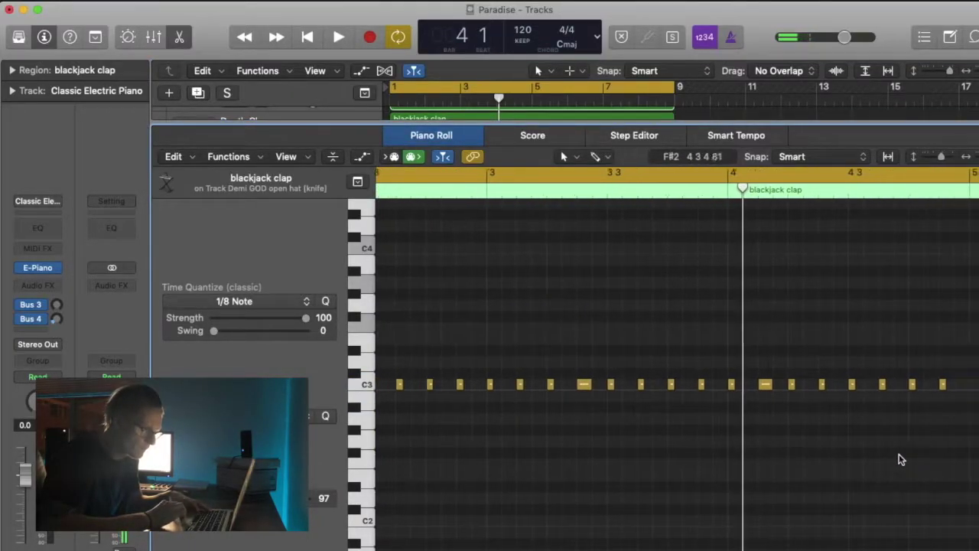
Step: Copy the 32 open hat notes of bars 1 to 4 into bars 5 to 8 and listen to them in the arrangement
{"action": "left_click_drag", "start_coordinate": [759, 388], "coordinate": [760, 407]}
{"action": "left_click_drag", "start_coordinate": [974, 356], "coordinate": [248, 543]}
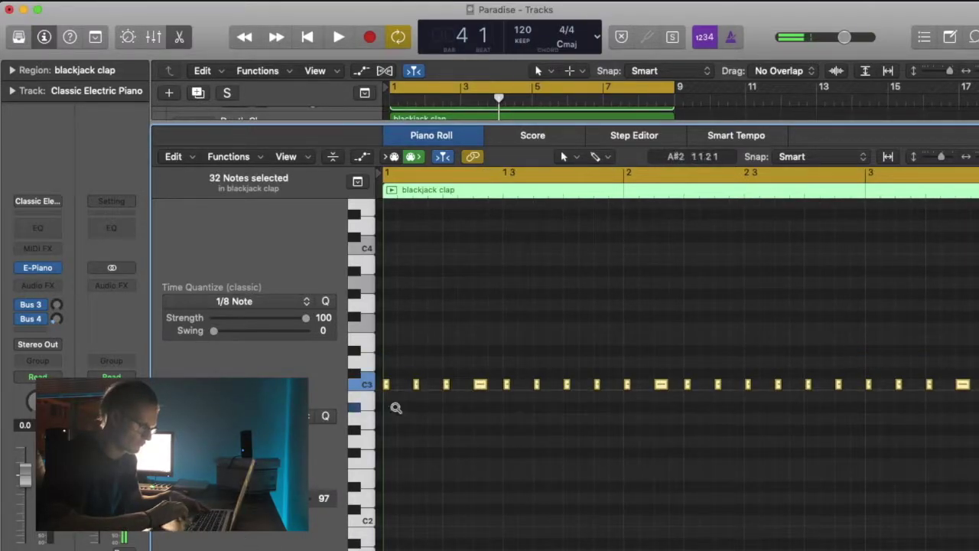
{"action": "left_click_drag", "start_coordinate": [387, 390], "coordinate": [780, 396]}
{"action": "key", "text": "space"}
{"action": "key", "text": "e"}
{"action": "key", "text": "x"}
{"action": "key", "text": "x"}
{"action": "key", "text": "y"}
{"action": "key", "text": "space"}
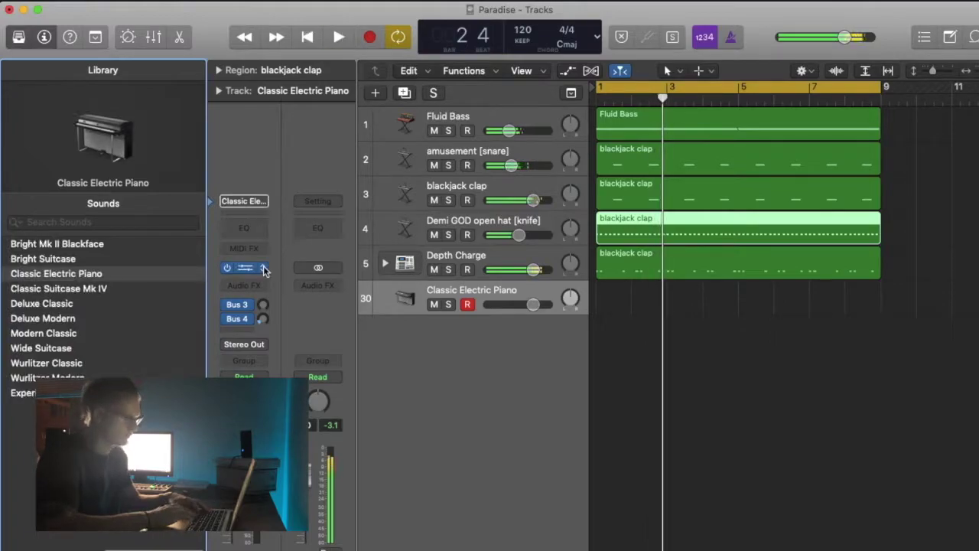
Step: Replace the new track's electric piano with the EXS24 sampler and close the sampler window
{"action": "left_click", "coordinate": [263, 269]}
{"action": "mouse_move", "coordinate": [295, 244]}
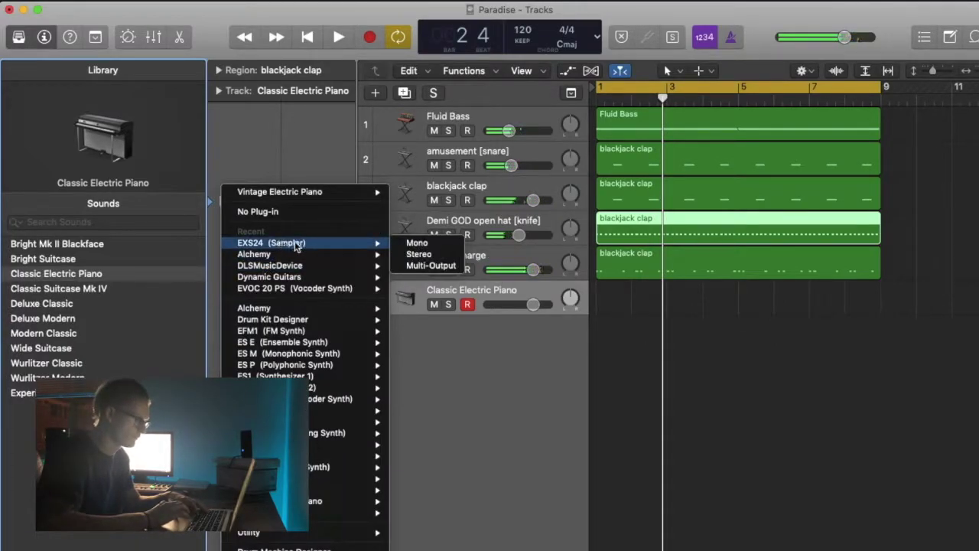
{"action": "left_click", "coordinate": [438, 244]}
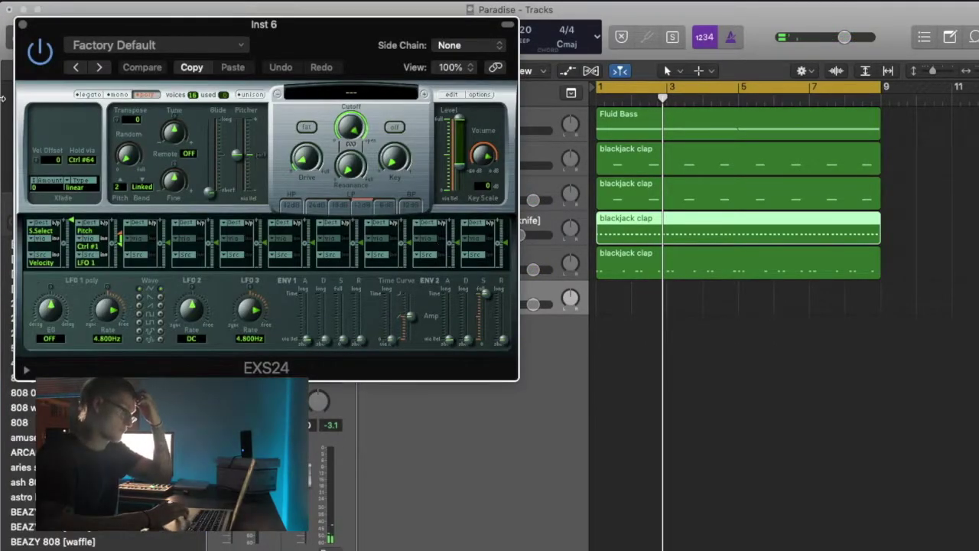
{"action": "left_click", "coordinate": [22, 23]}
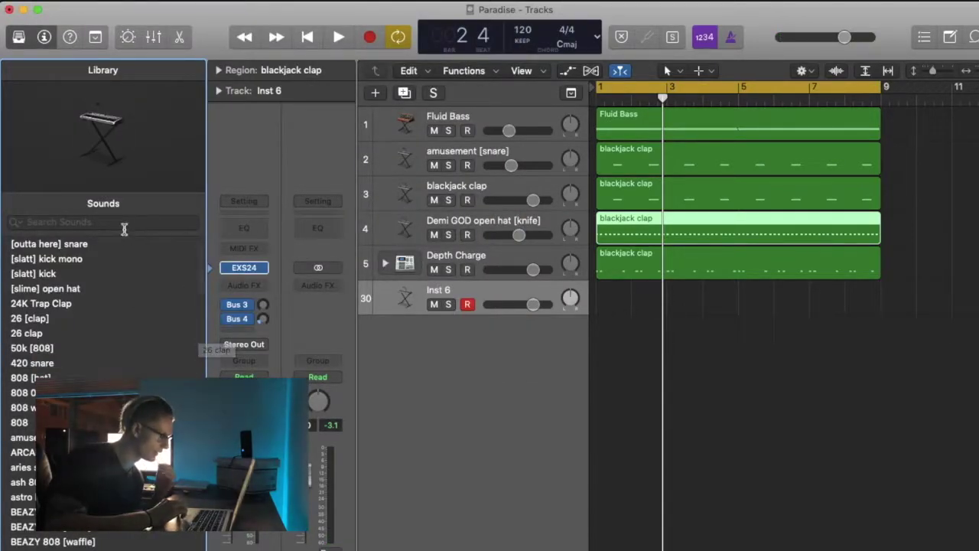
Step: Search the library for 808 and load the winner [808] sound on the new sampler track
{"action": "left_click", "coordinate": [125, 223]}
{"action": "type", "text": "808"}
{"action": "left_click", "coordinate": [46, 279]}
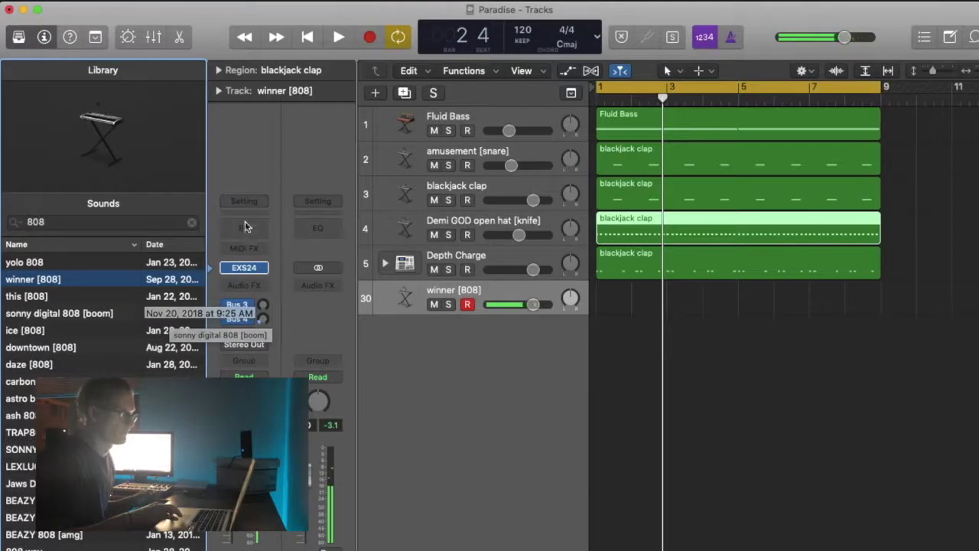
Step: Record a four-note 808 bass line on the winner [808] track over bars 1 to 4
{"action": "left_click", "coordinate": [369, 37]}
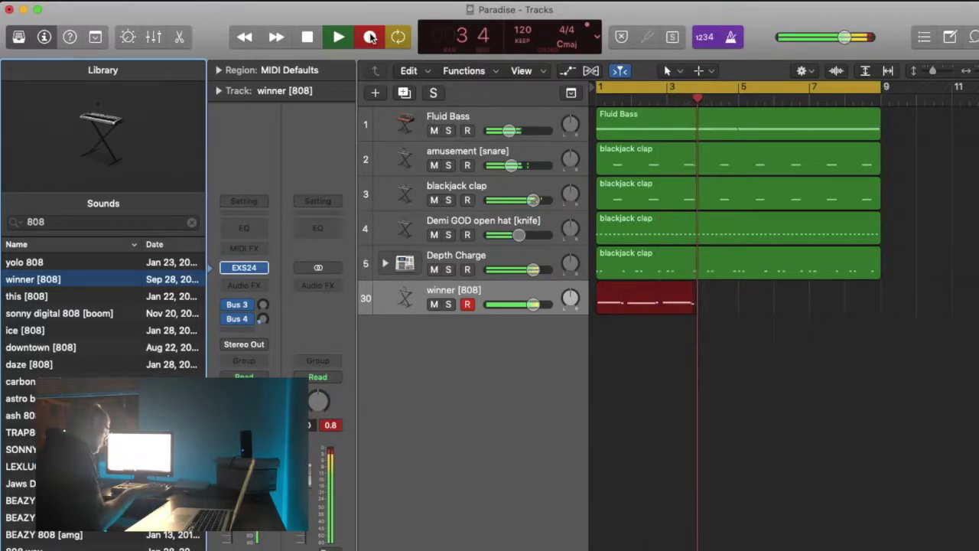
{"action": "key", "text": "space"}
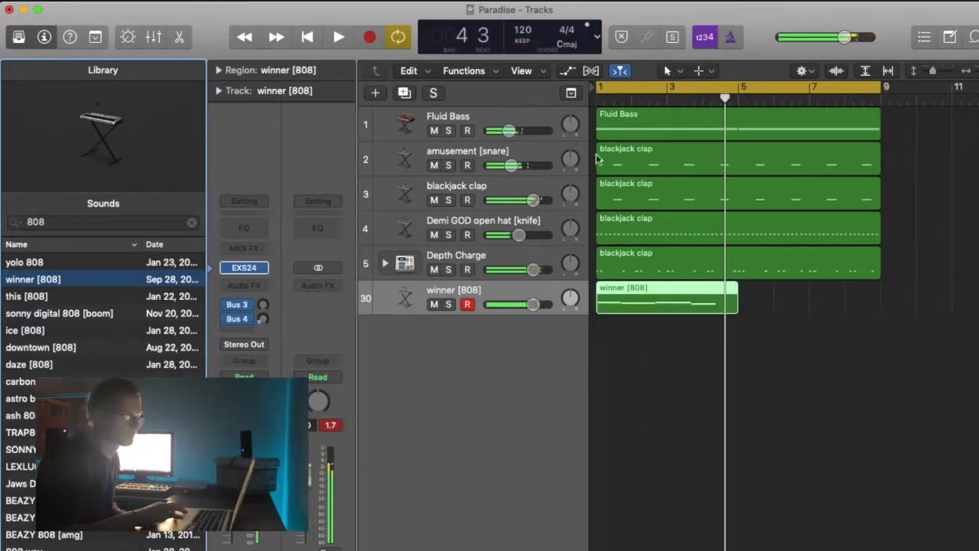
Step: Open the winner [808] region and stretch its first note from the start of bar 1 to the start of the second note
{"action": "double_click", "coordinate": [703, 307]}
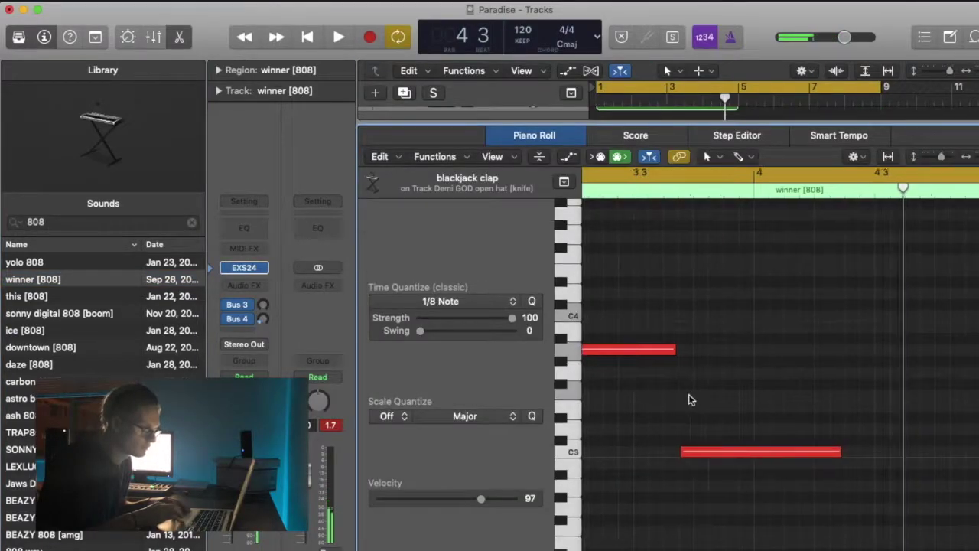
{"action": "key", "text": "y"}
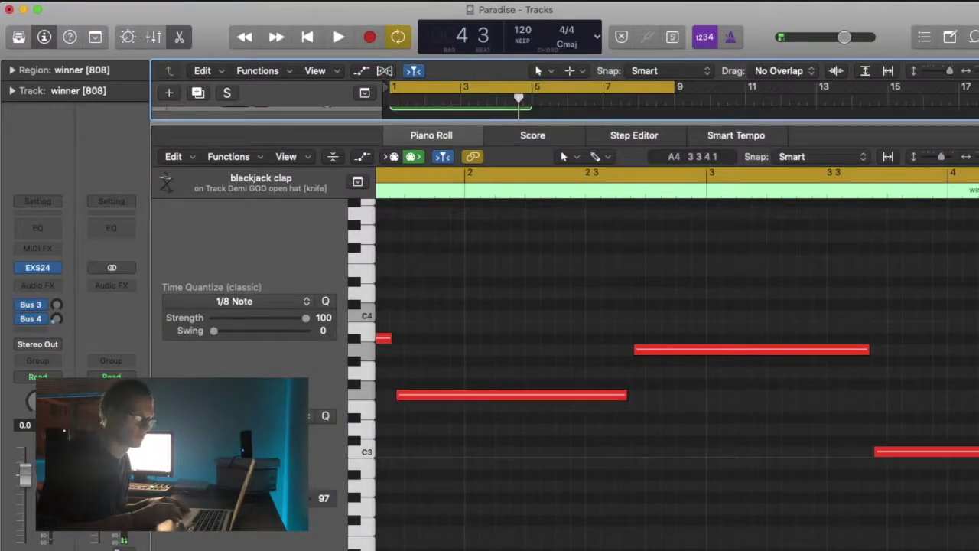
{"action": "key", "text": "Tab"}
{"action": "key", "text": "super+Left"}
{"action": "key", "text": "super+Left"}
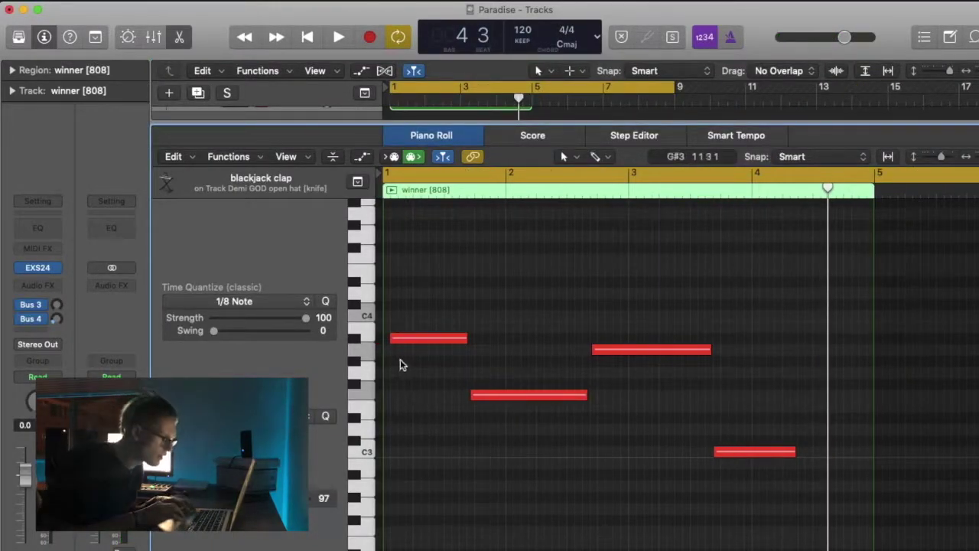
{"action": "left_click_drag", "start_coordinate": [392, 341], "coordinate": [383, 341]}
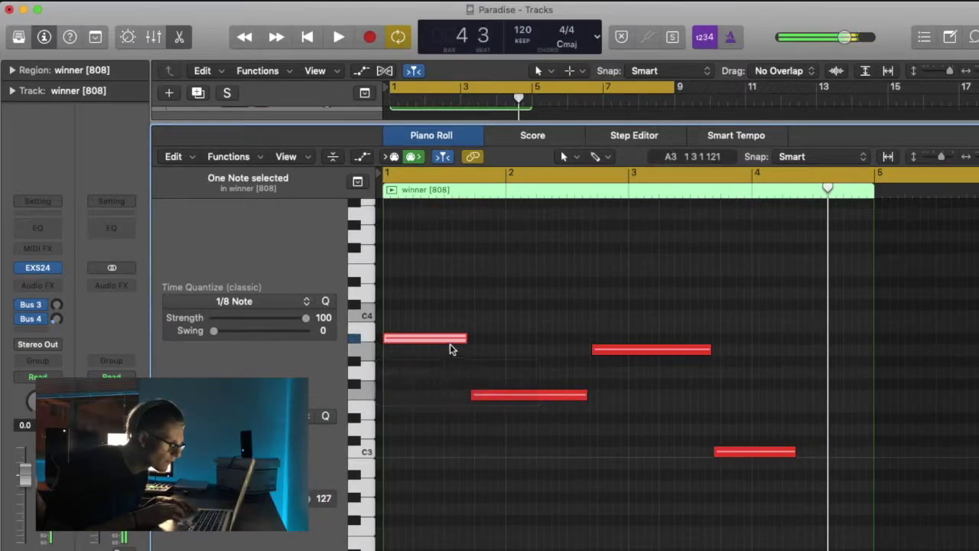
{"action": "mouse_move", "coordinate": [466, 341]}
{"action": "left_mouse_down"}
{"action": "mouse_move", "coordinate": [477, 341]}
{"action": "mouse_move", "coordinate": [471, 348]}
{"action": "left_mouse_up"}
Step: Deselect the edited note and listen to the 808 line through bar 3
{"action": "key", "text": "space"}
{"action": "left_click", "coordinate": [537, 341]}
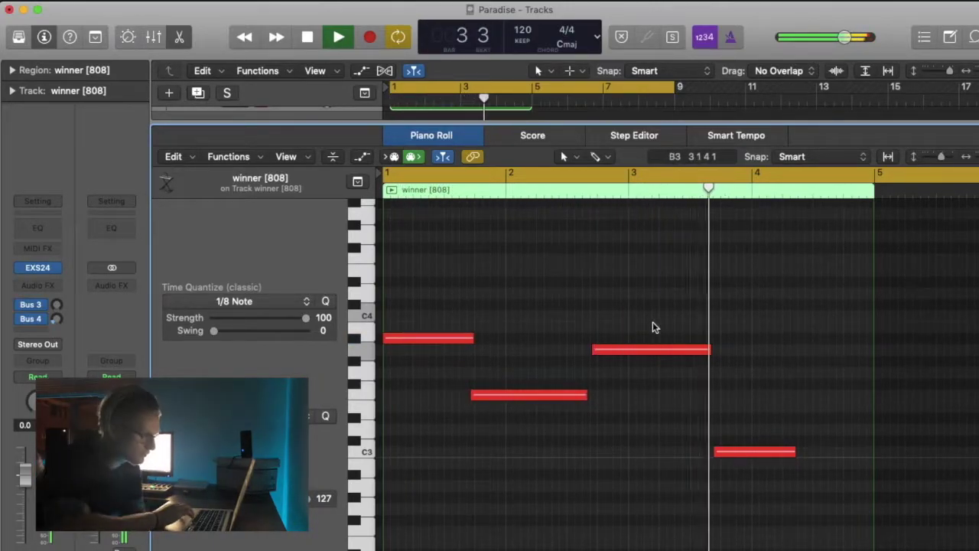
{"action": "key", "text": "space"}
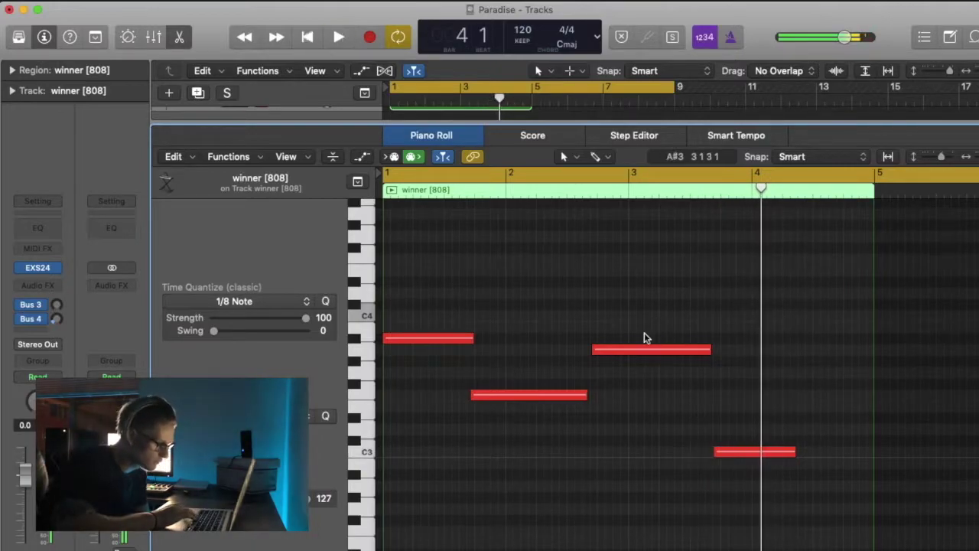
Step: Move the last 808 note up to D3 with its start shortly before bar 4, and play the line
{"action": "left_click", "coordinate": [757, 450]}
{"action": "left_click_drag", "start_coordinate": [758, 450], "coordinate": [769, 432]}
{"action": "key", "text": "space"}
{"action": "left_click", "coordinate": [795, 374]}
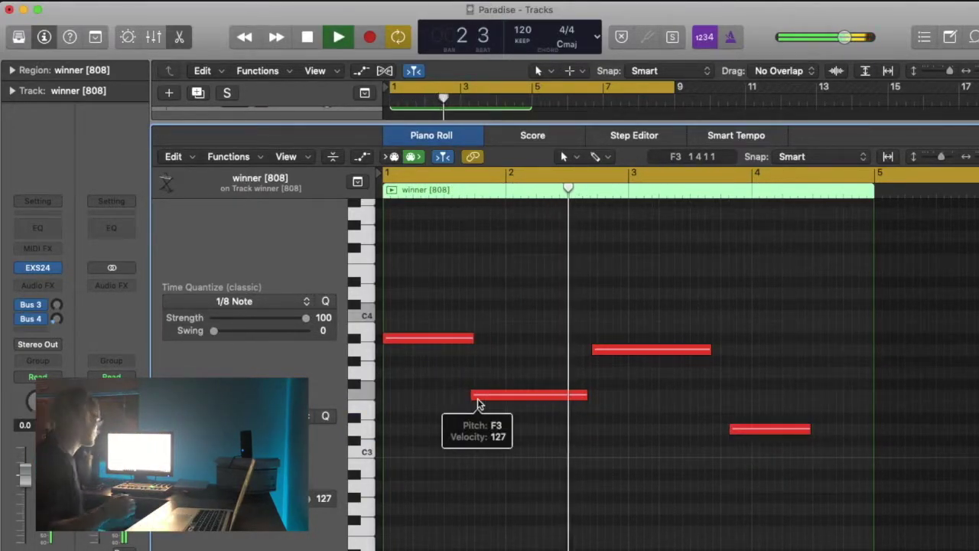
Step: Start the F3 note on beat 4 of bar 1 and the A3 note on beat 4 of bar 2, with the first three notes meeting end to end
{"action": "left_click_drag", "start_coordinate": [592, 350], "coordinate": [598, 353]}
{"action": "key", "text": "space"}
{"action": "left_click_drag", "start_coordinate": [590, 395], "coordinate": [596, 396]}
{"action": "left_click_drag", "start_coordinate": [468, 396], "coordinate": [475, 396]}
{"action": "left_click_drag", "start_coordinate": [473, 338], "coordinate": [477, 339]}
Step: Try the first 808 note at G3 and at G#3, listening to the line with each pitch
{"action": "left_click_drag", "start_coordinate": [481, 338], "coordinate": [460, 379]}
{"action": "key", "text": "space"}
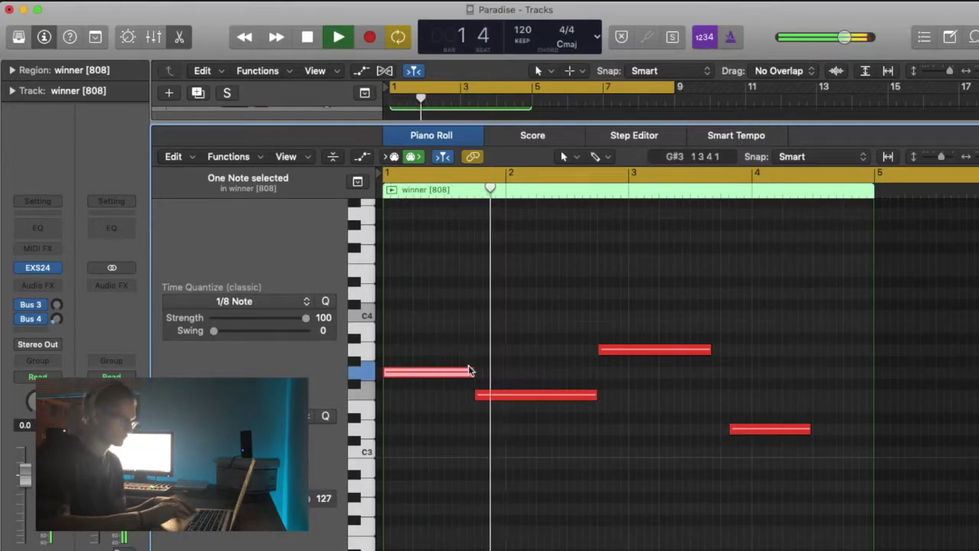
{"action": "key", "text": "space"}
{"action": "left_click_drag", "start_coordinate": [442, 373], "coordinate": [441, 360]}
{"action": "key", "text": "space"}
{"action": "left_click", "coordinate": [546, 352]}
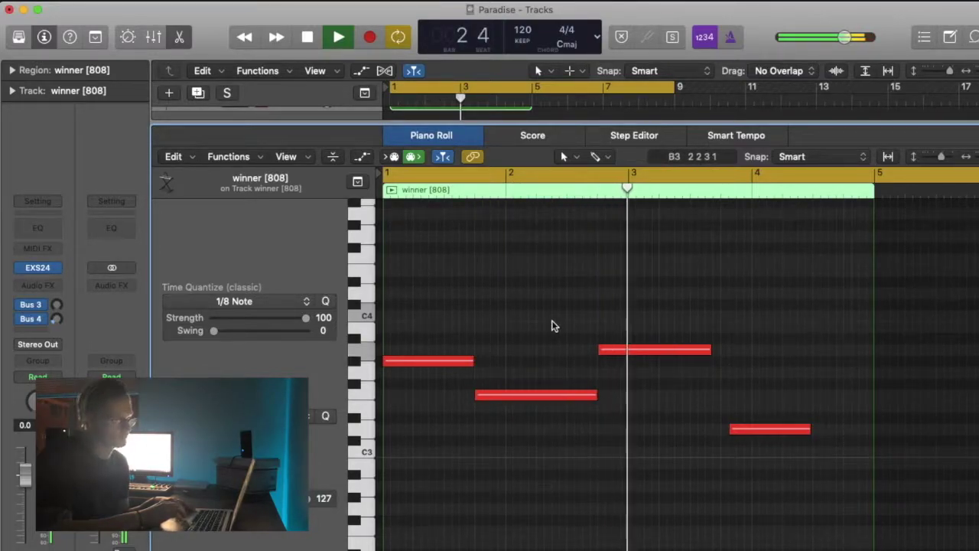
Step: Try the first 808 note at D3, return it to A#3 and listen to the line again
{"action": "left_click_drag", "start_coordinate": [447, 364], "coordinate": [448, 434]}
{"action": "key", "text": "space"}
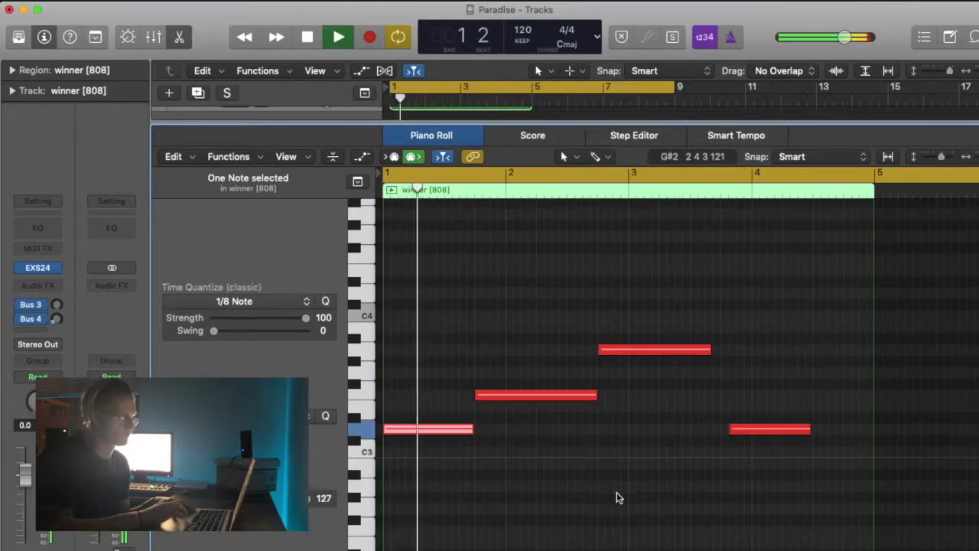
{"action": "left_click", "coordinate": [540, 456]}
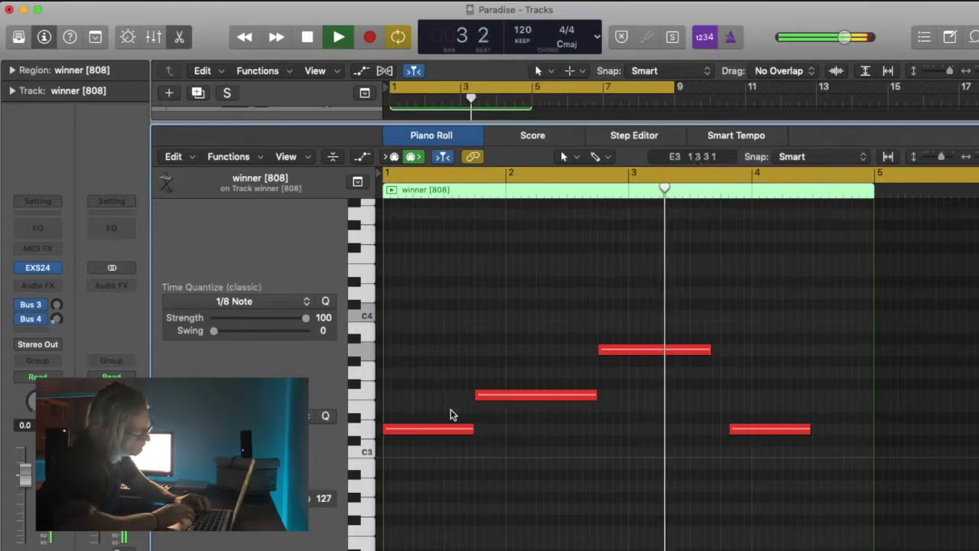
{"action": "left_click_drag", "start_coordinate": [441, 426], "coordinate": [440, 347]}
{"action": "key", "text": "space"}
{"action": "key", "text": "space"}
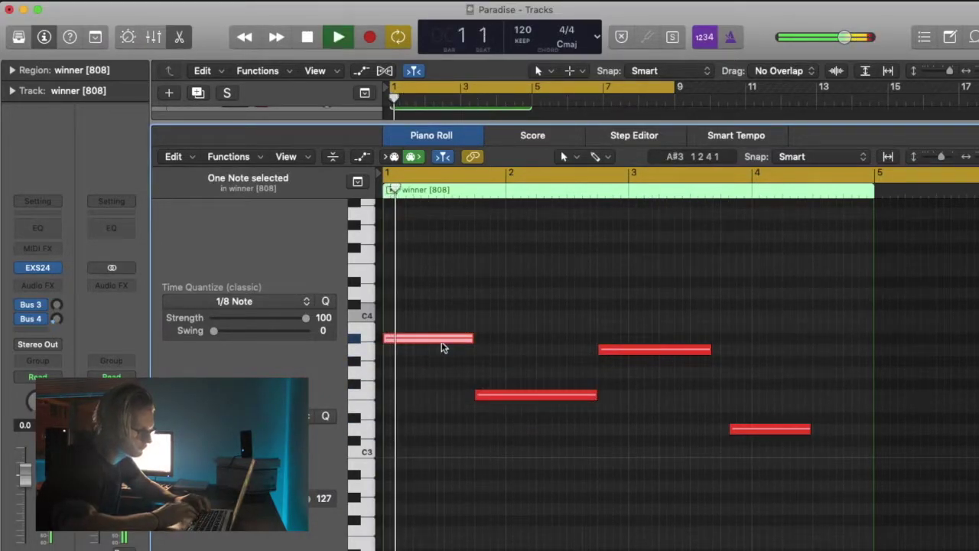
{"action": "left_click", "coordinate": [533, 334]}
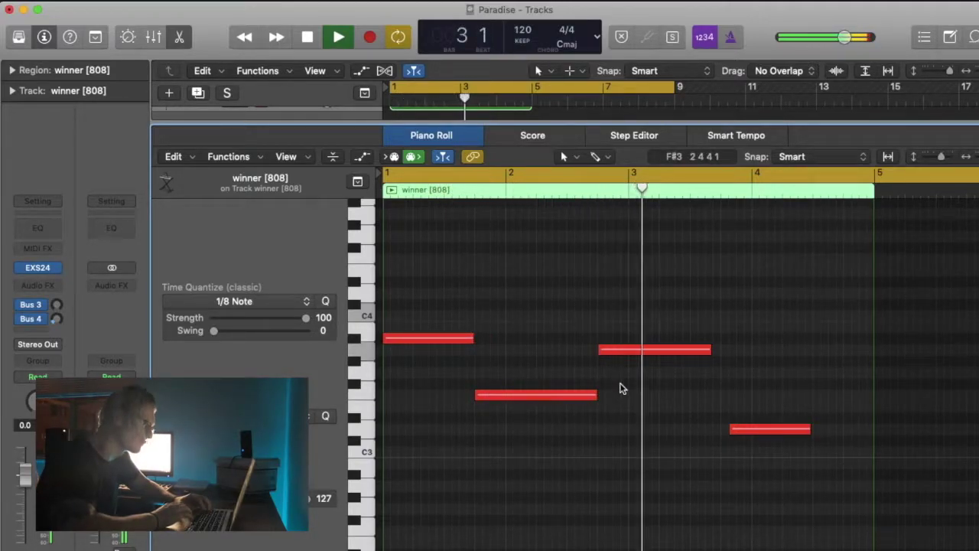
Step: Shorten the A3 note to end at bar 3 and put a one-beat G3 note at the start of bar 3
{"action": "key", "text": "space"}
{"action": "left_click_drag", "start_coordinate": [709, 350], "coordinate": [642, 374]}
{"action": "left_click", "coordinate": [664, 398]}
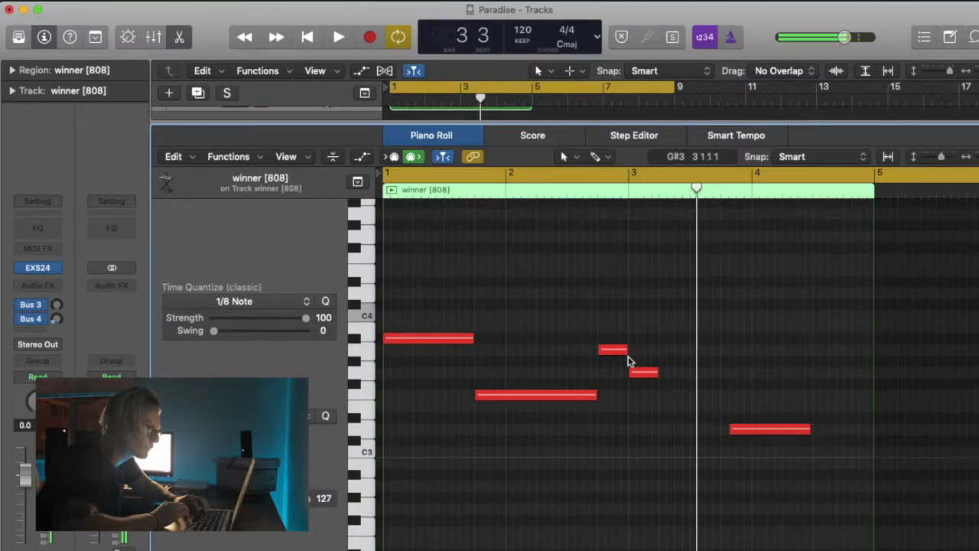
Step: Stretch the G3 note in bar 3 to the start of bar 4 and play the line
{"action": "left_click", "coordinate": [642, 381]}
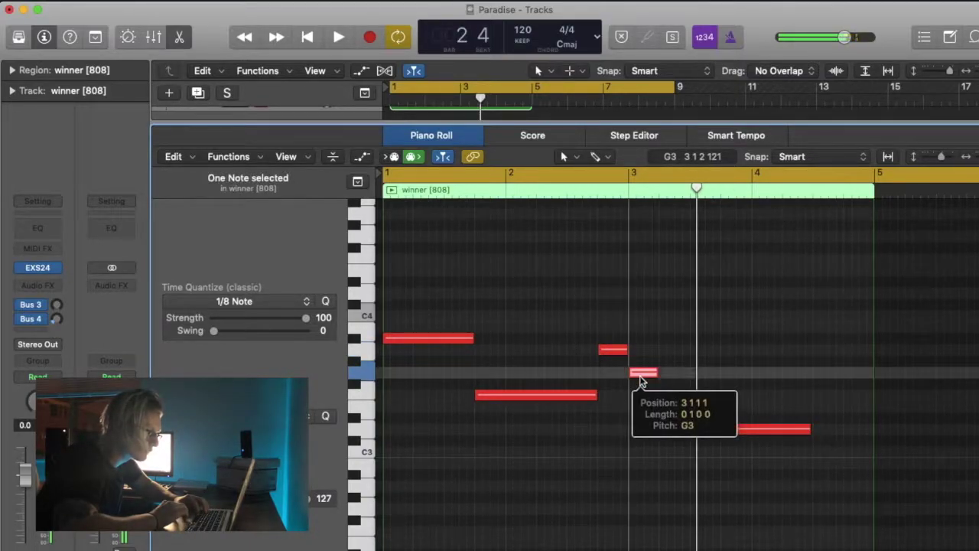
{"action": "left_click", "coordinate": [675, 380]}
{"action": "left_click_drag", "start_coordinate": [675, 381], "coordinate": [738, 426]}
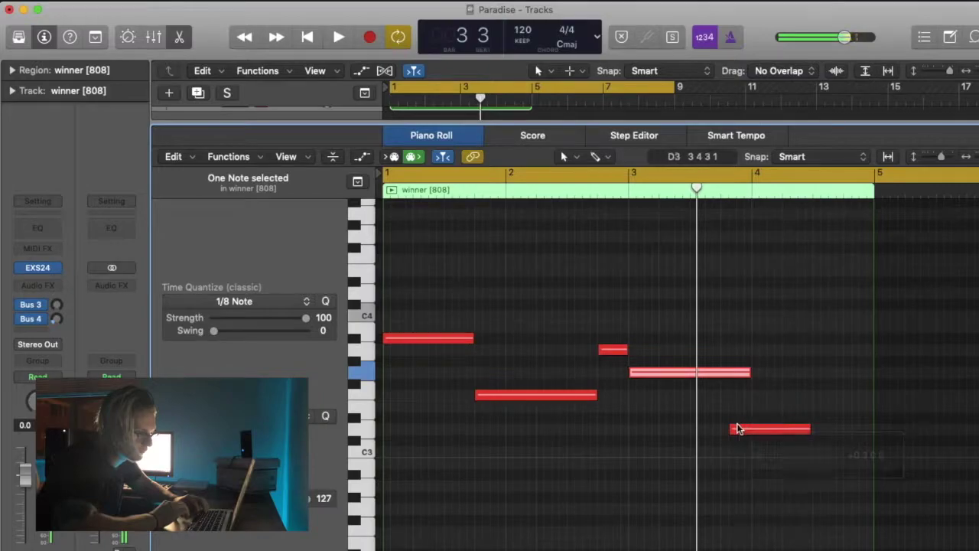
{"action": "key", "text": "space"}
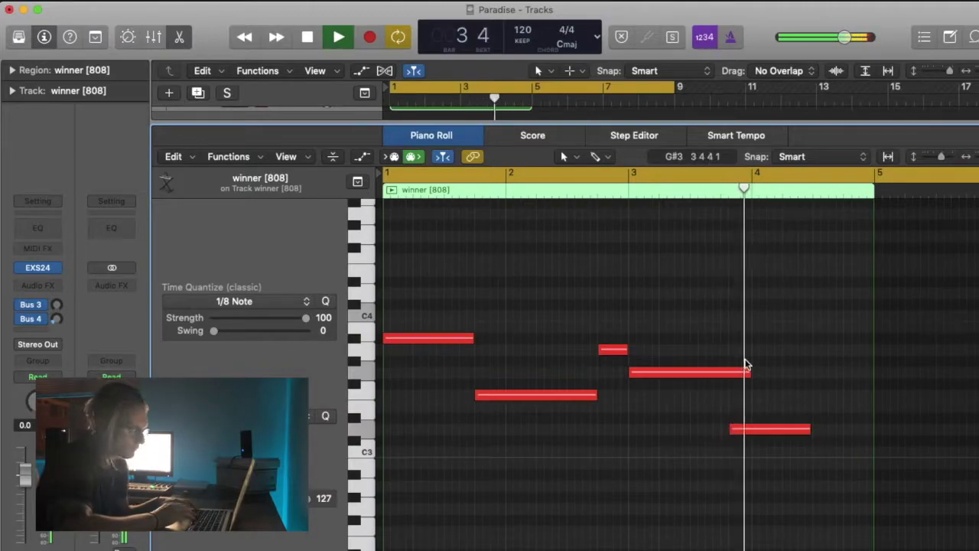
{"action": "key", "text": "space"}
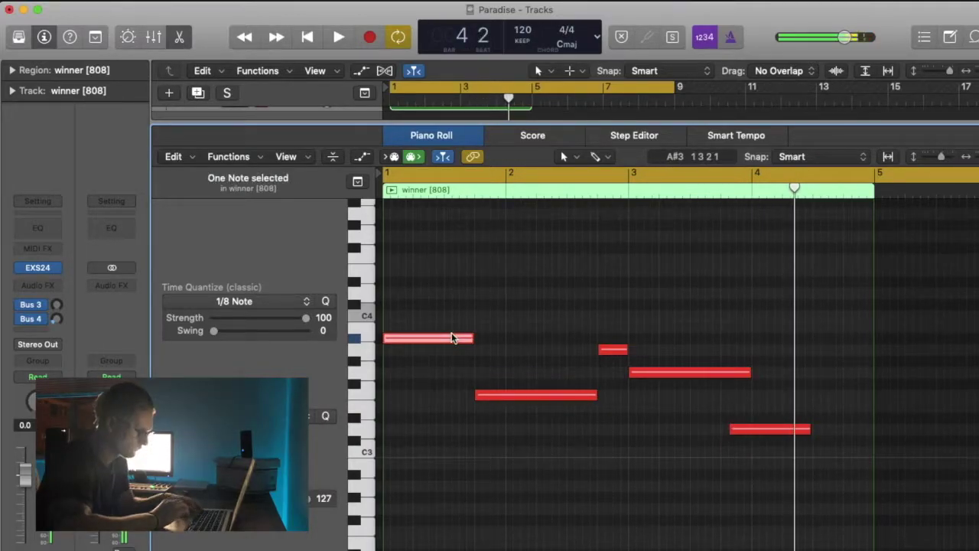
Step: Layer a copy of the first 808 note an octave lower at A#2 in bar 1 and listen to the result
{"action": "key", "text": "Return"}
{"action": "key", "text": "space"}
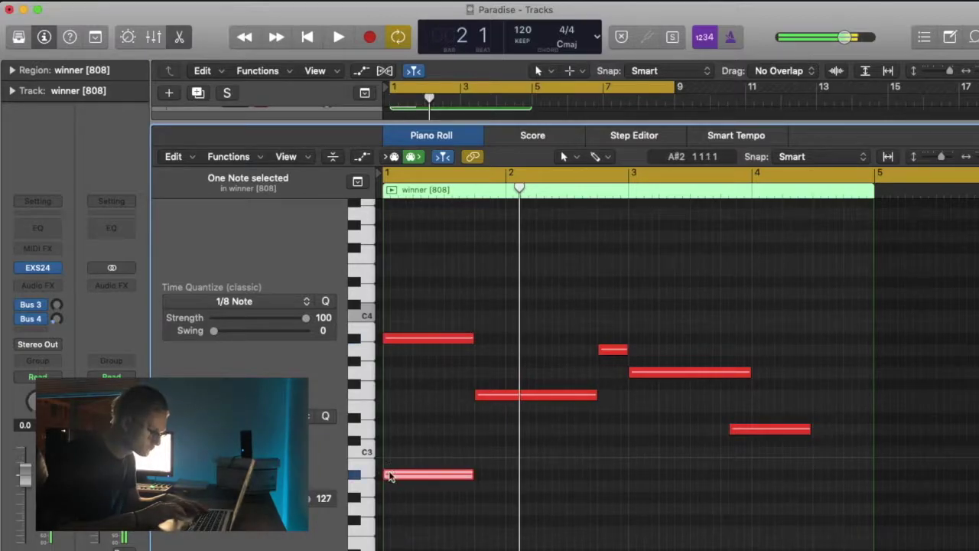
{"action": "key", "text": "Return"}
{"action": "key", "text": "space"}
{"action": "left_click", "coordinate": [588, 518]}
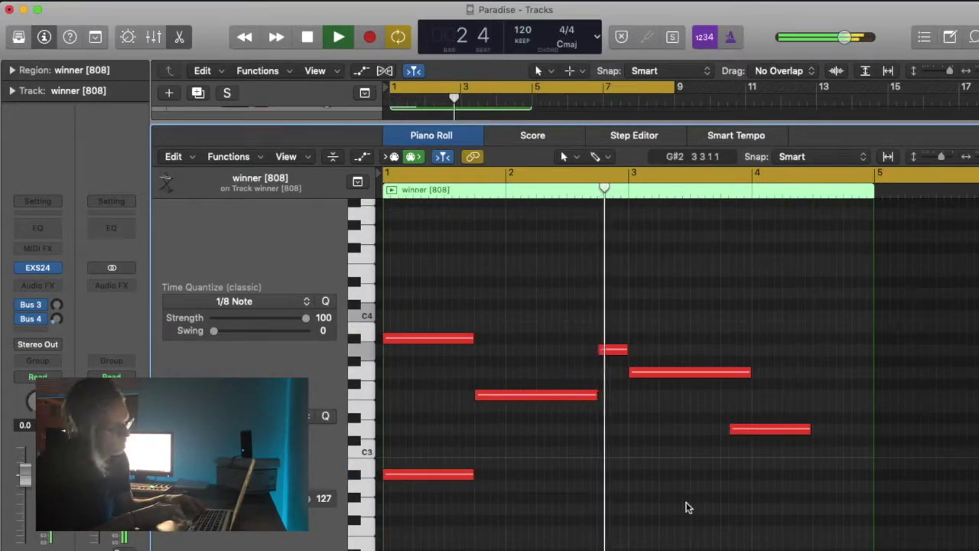
{"action": "key", "text": "space"}
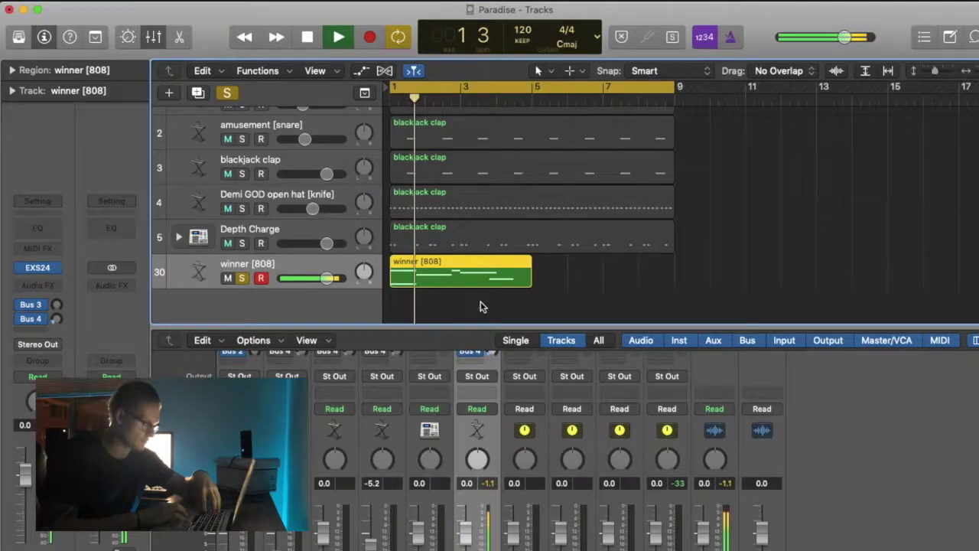
Step: Hide the mixer, reopen the winner [808] region for note editing and clear the note selection
{"action": "key", "text": "x"}
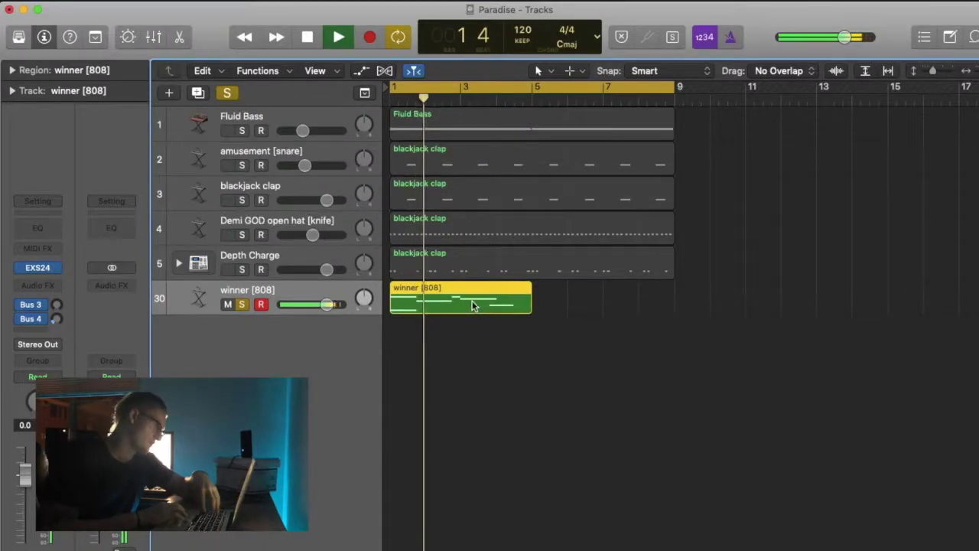
{"action": "double_click", "coordinate": [466, 306]}
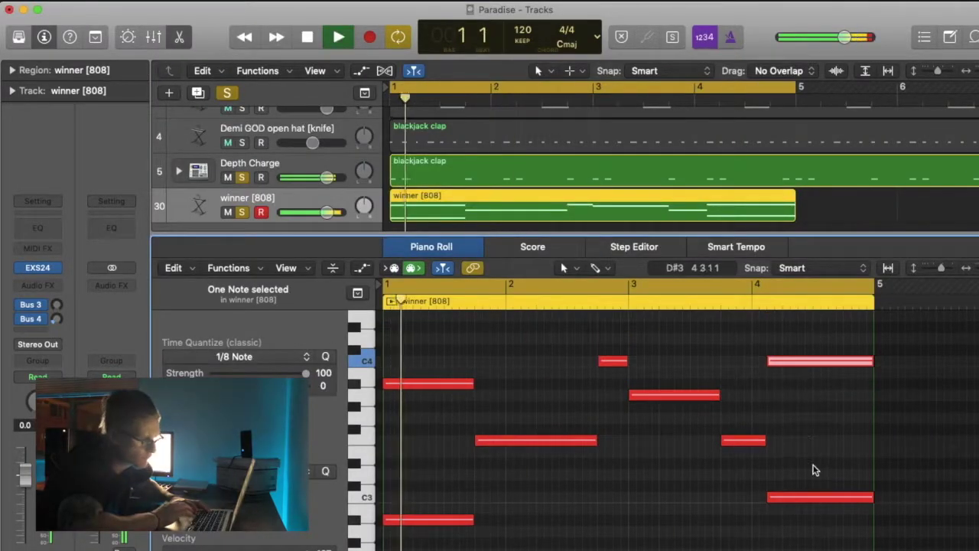
{"action": "left_click", "coordinate": [813, 466]}
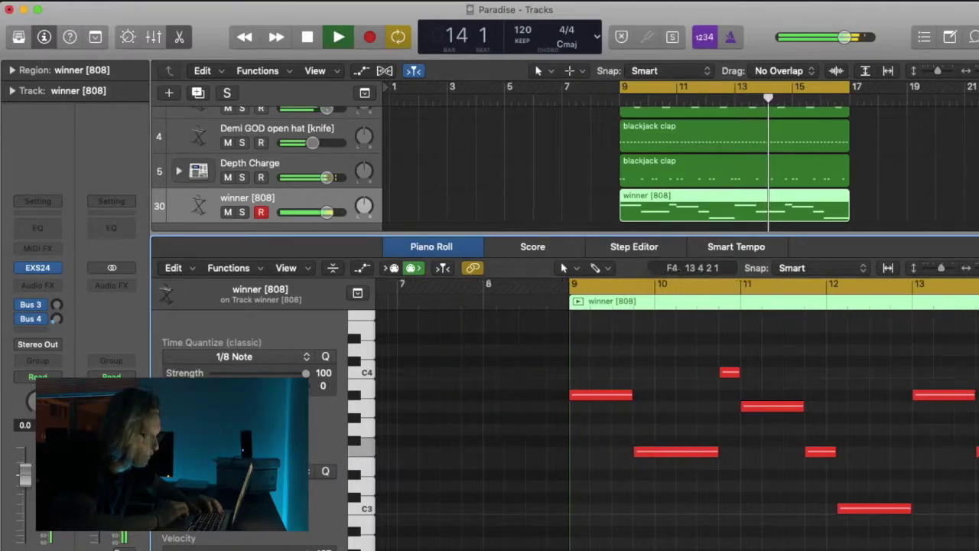
Step: Raise the short 808 note on beat 4 of bar 14 to C5
{"action": "mouse_move", "coordinate": [631, 467]}
{"action": "left_mouse_down"}
{"action": "mouse_move", "coordinate": [632, 486]}
{"action": "mouse_move", "coordinate": [633, 467]}
{"action": "left_mouse_up"}
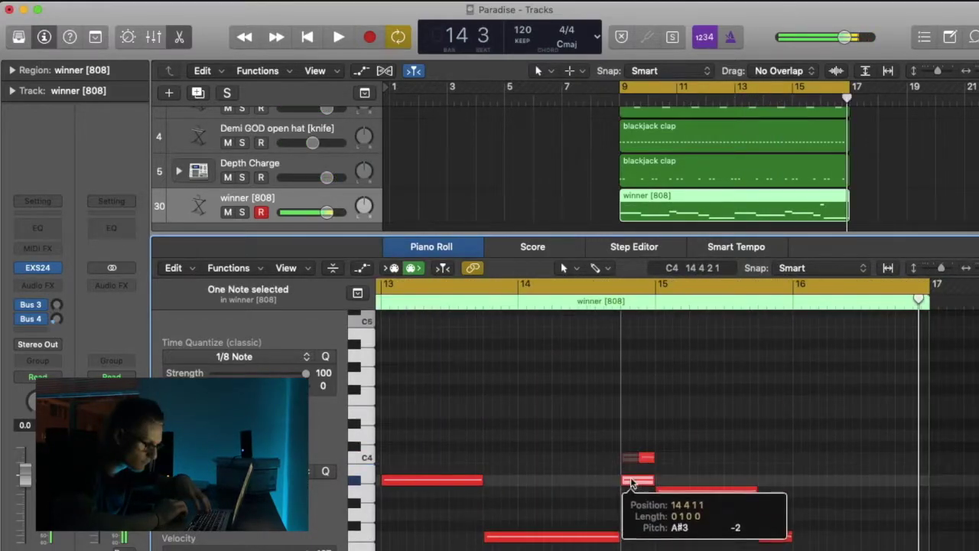
{"action": "key", "text": "shift+alt+Up"}
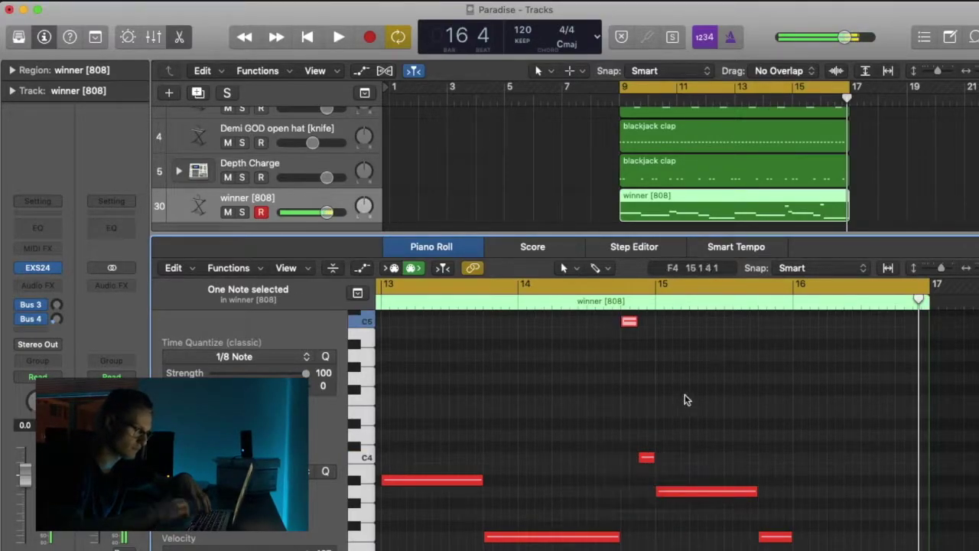
Step: Set the cycle range from bar 13 to bar 17 and review the 808 notes while it plays
{"action": "left_click_drag", "start_coordinate": [739, 86], "coordinate": [855, 124]}
{"action": "key", "text": "space"}
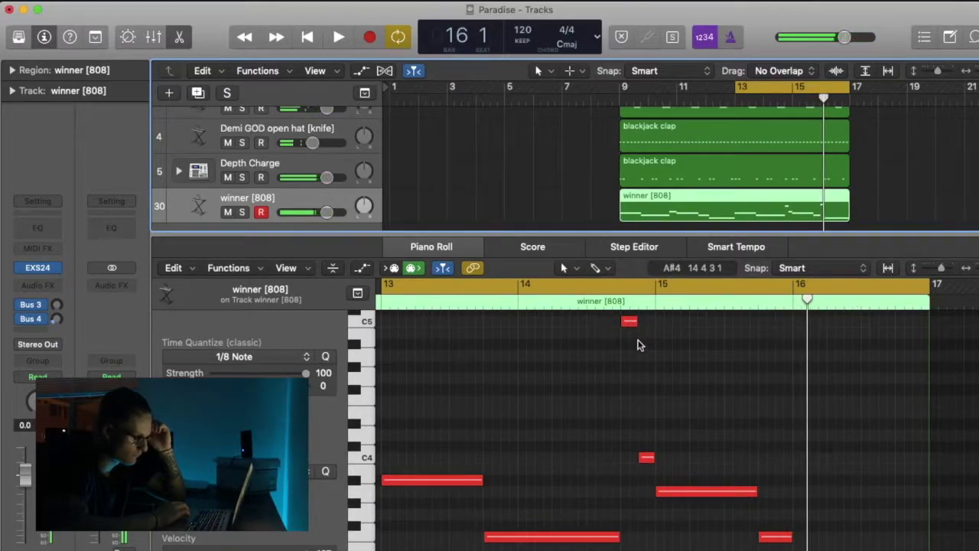
{"action": "key", "text": "space"}
{"action": "scroll", "coordinate": [640, 345], "scroll_direction": "up", "scroll_amount": 4}
{"action": "scroll", "coordinate": [639, 345], "scroll_direction": "down", "scroll_amount": 6}
{"action": "scroll", "coordinate": [639, 345], "scroll_direction": "up", "scroll_amount": 2}
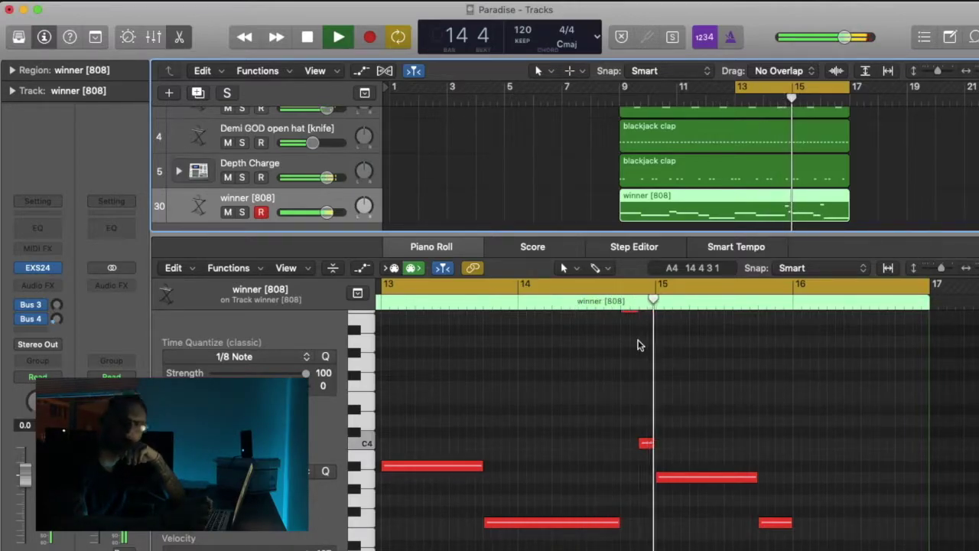
{"action": "scroll", "coordinate": [640, 345], "scroll_direction": "up", "scroll_amount": 3}
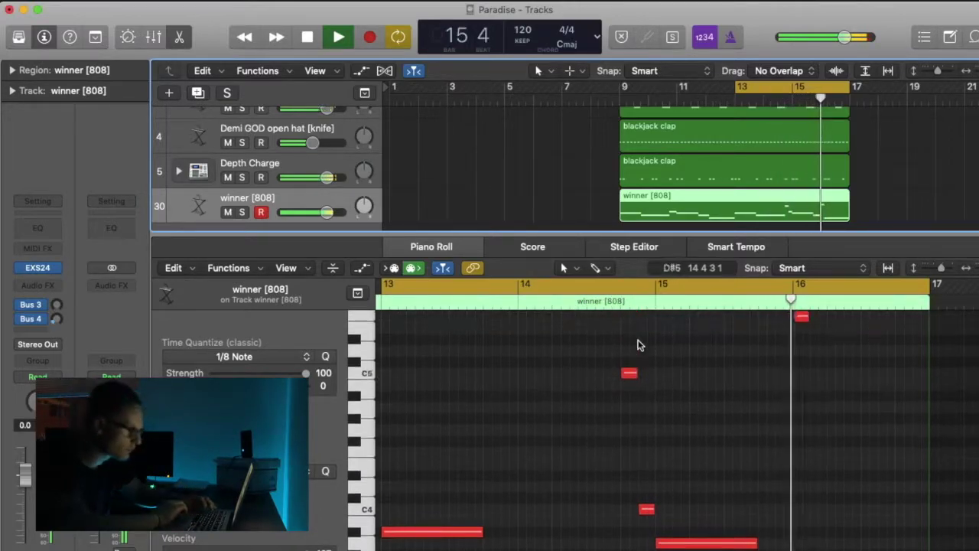